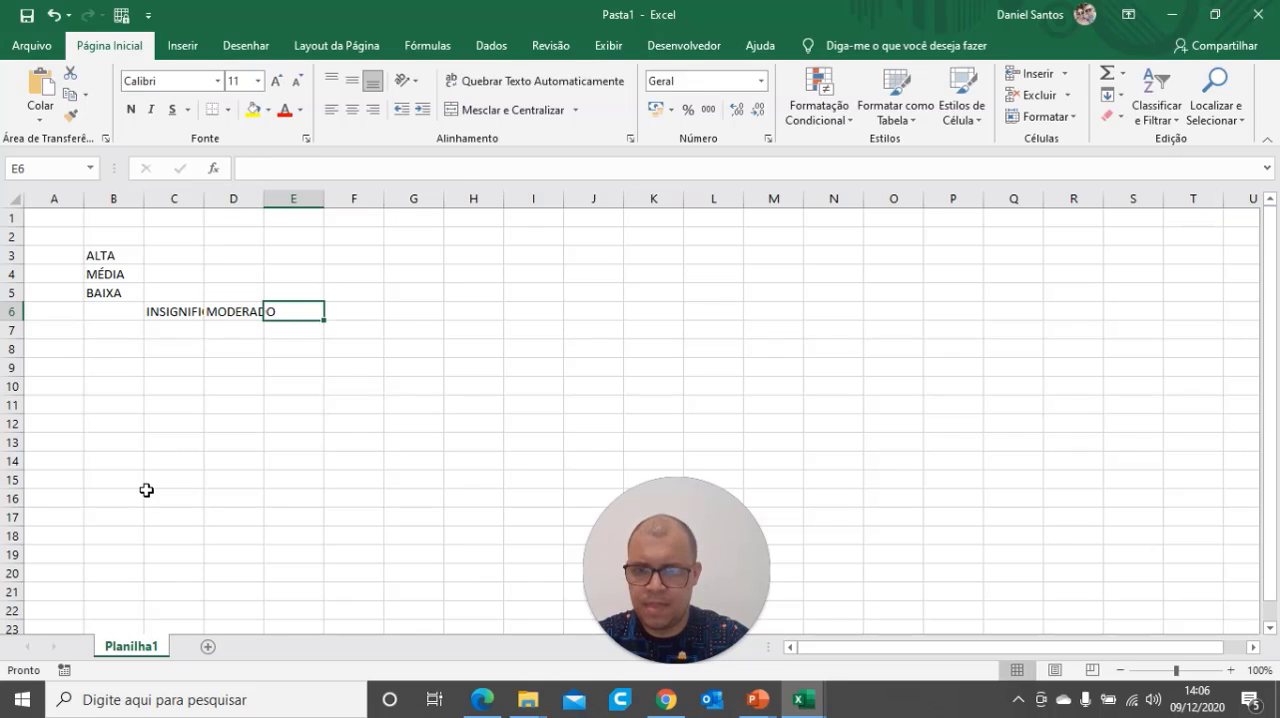
Enter CATASTROFICO in cell E6 as the third impact level
type("CATASTR")
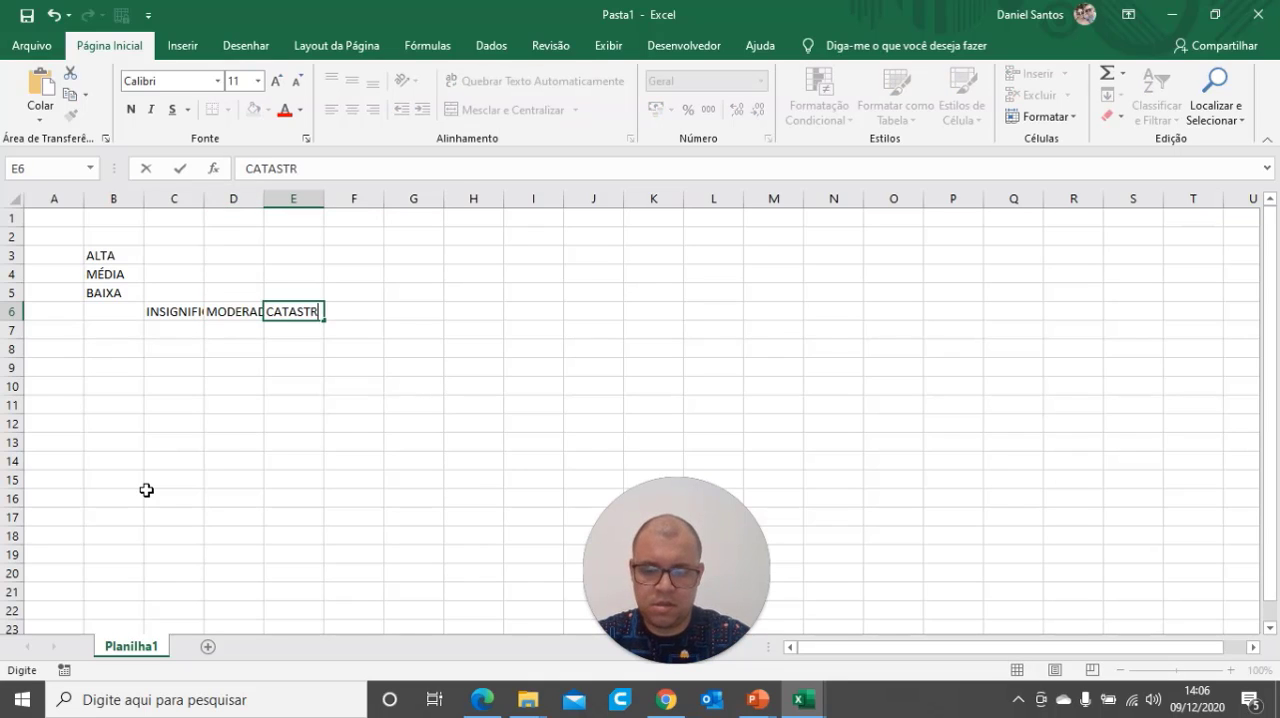
type("OFICO")
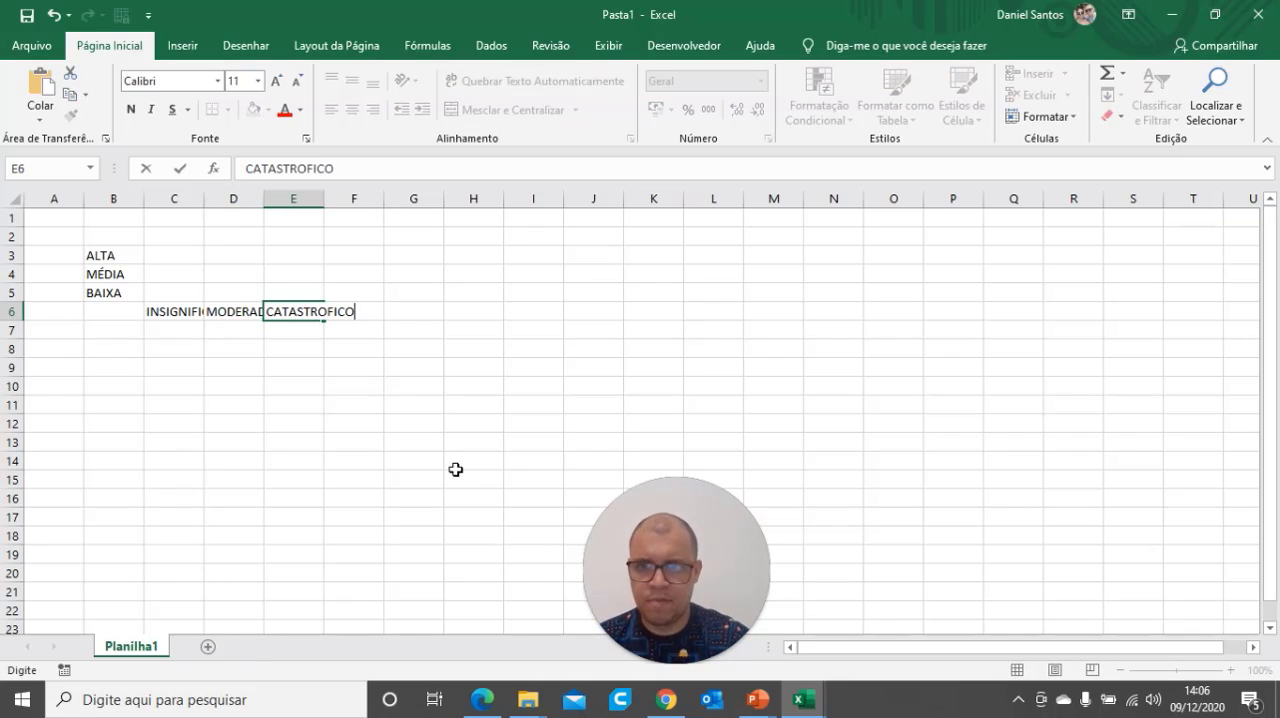
left_click(438, 463)
Check the reference matrix in the PowerPoint slide show, and in Excel merge and center C7:E7 with the heading IMPACTO
mouse_move(757, 701)
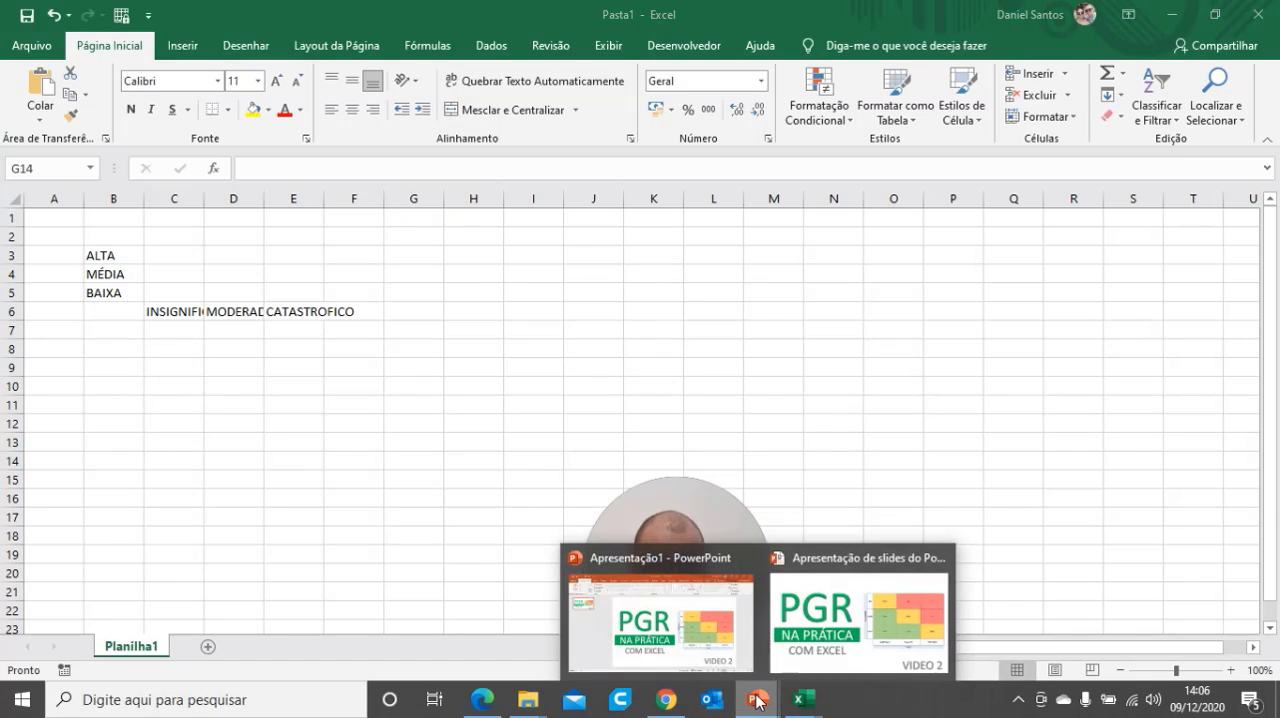
left_click(801, 657)
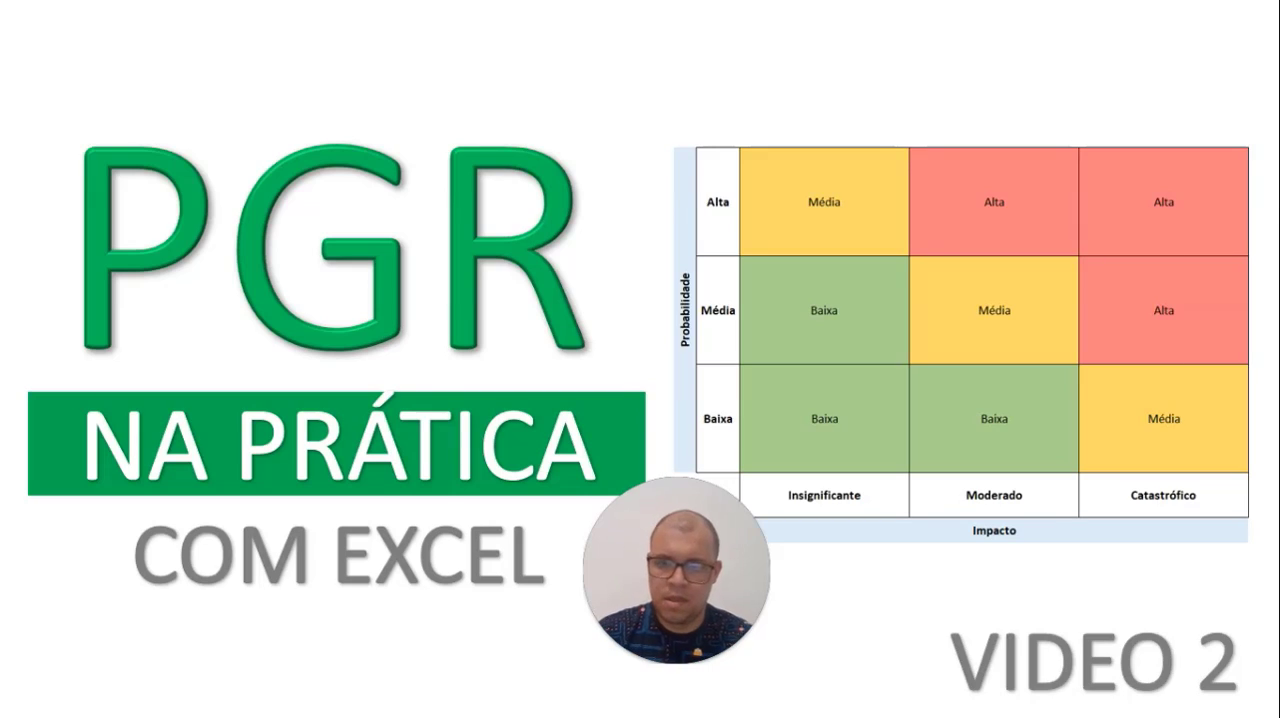
key("alt+Tab")
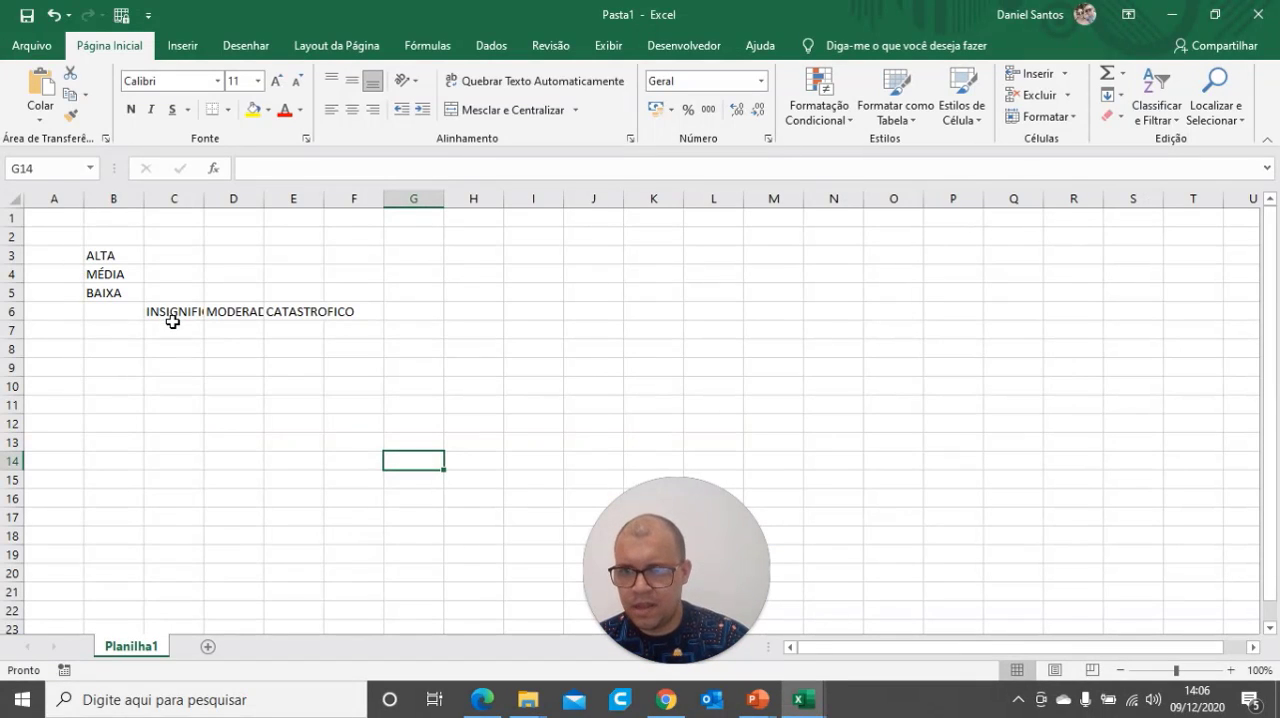
left_click_drag(172, 322, 293, 329)
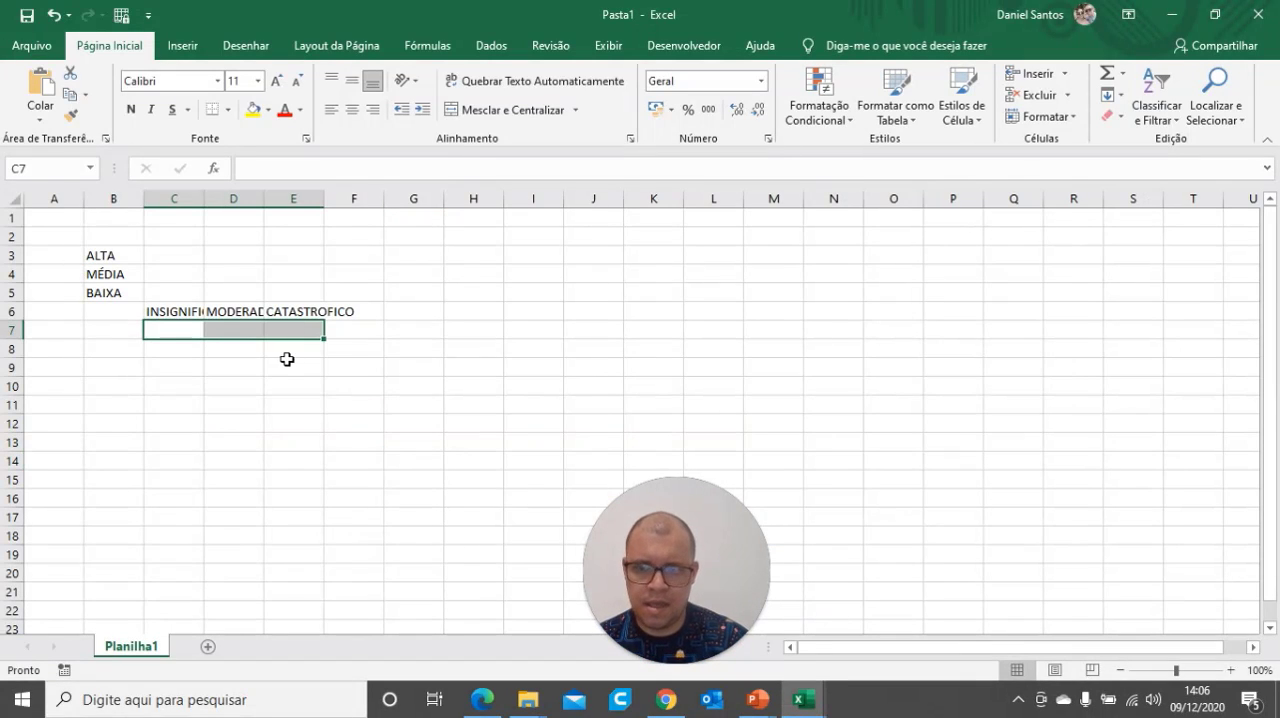
left_click(485, 110)
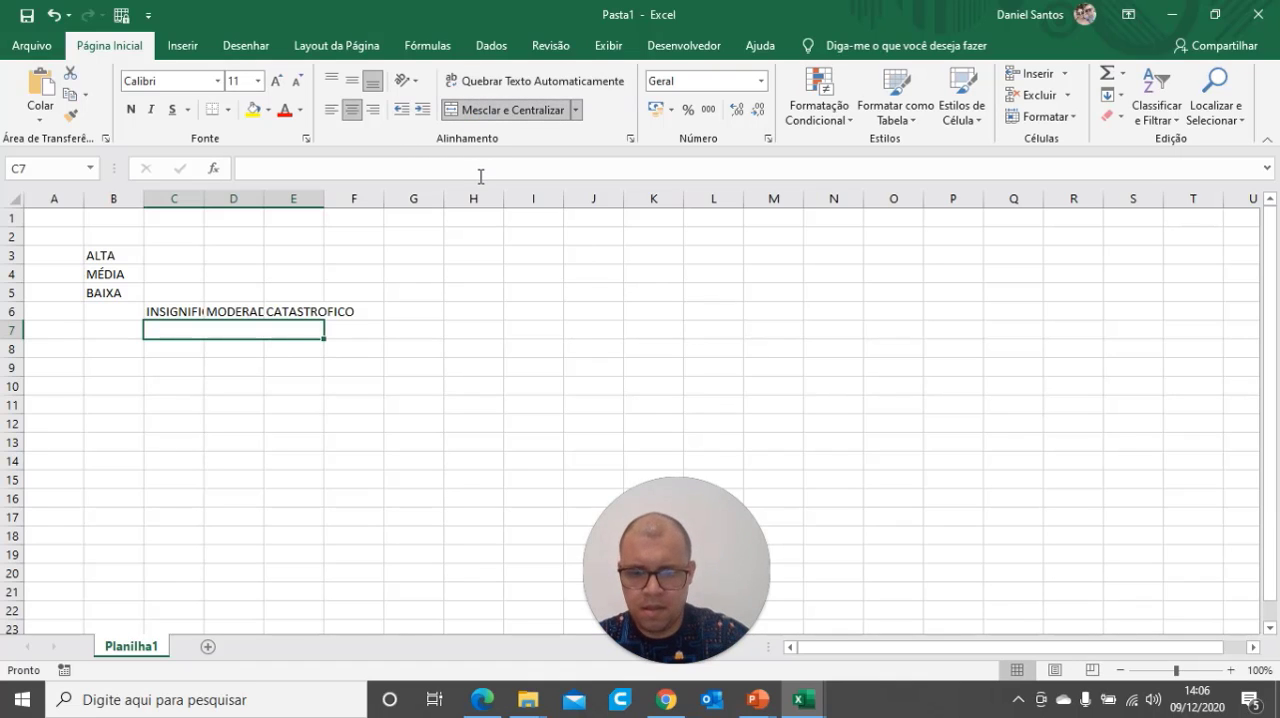
type("IMPACTO")
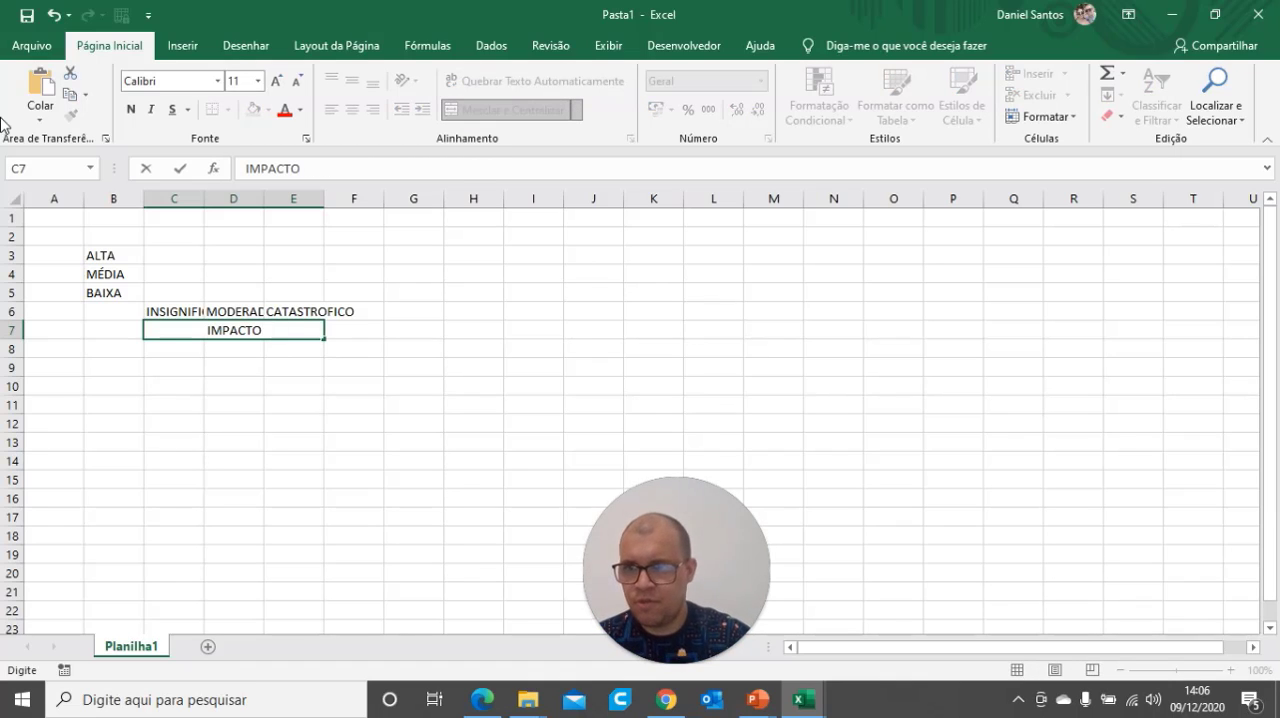
Merge and center A3:A7 beside the probability levels and enter PROBABILIDADE in it
left_click_drag(63, 255, 63, 332)
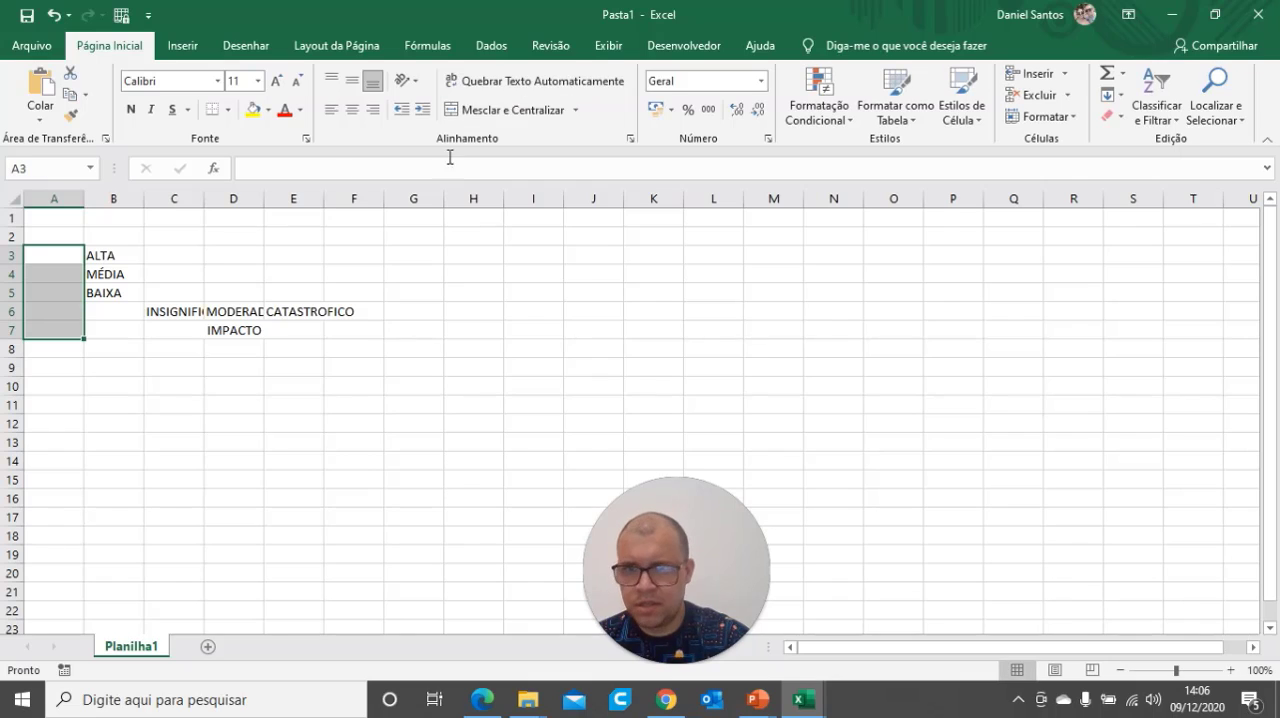
left_click(512, 110)
type("PRO")
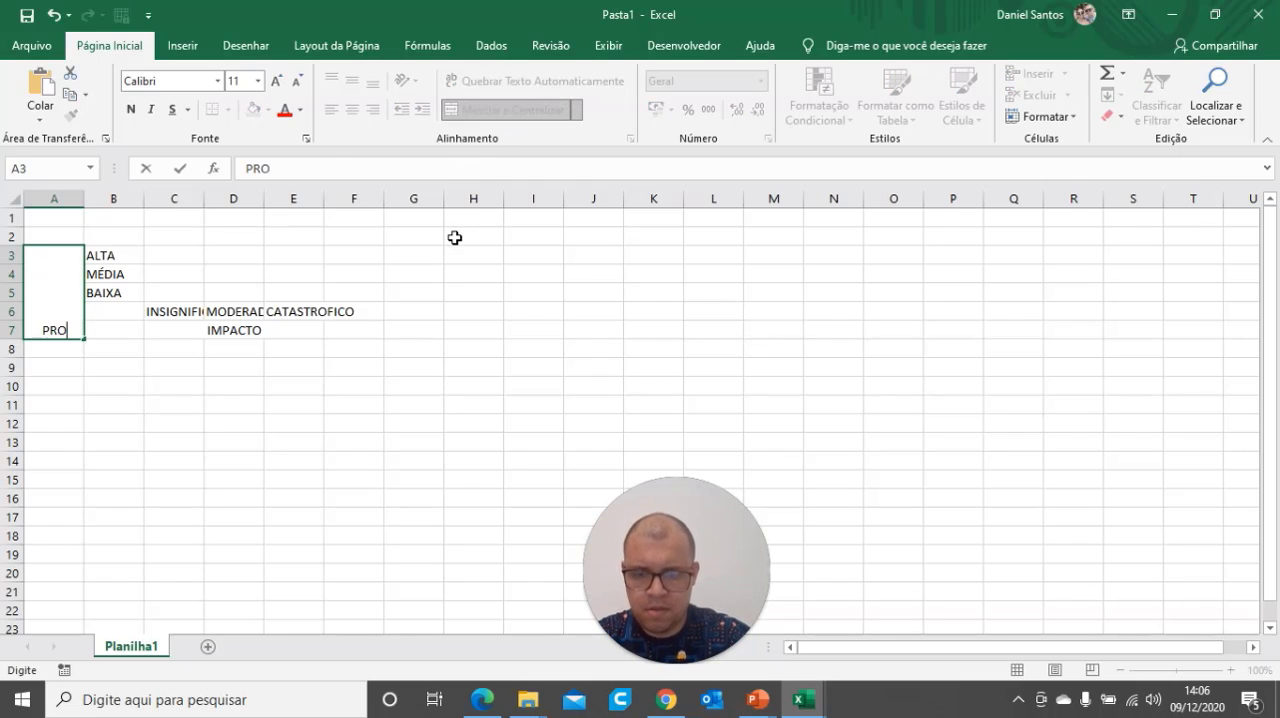
type("BABILIDADE")
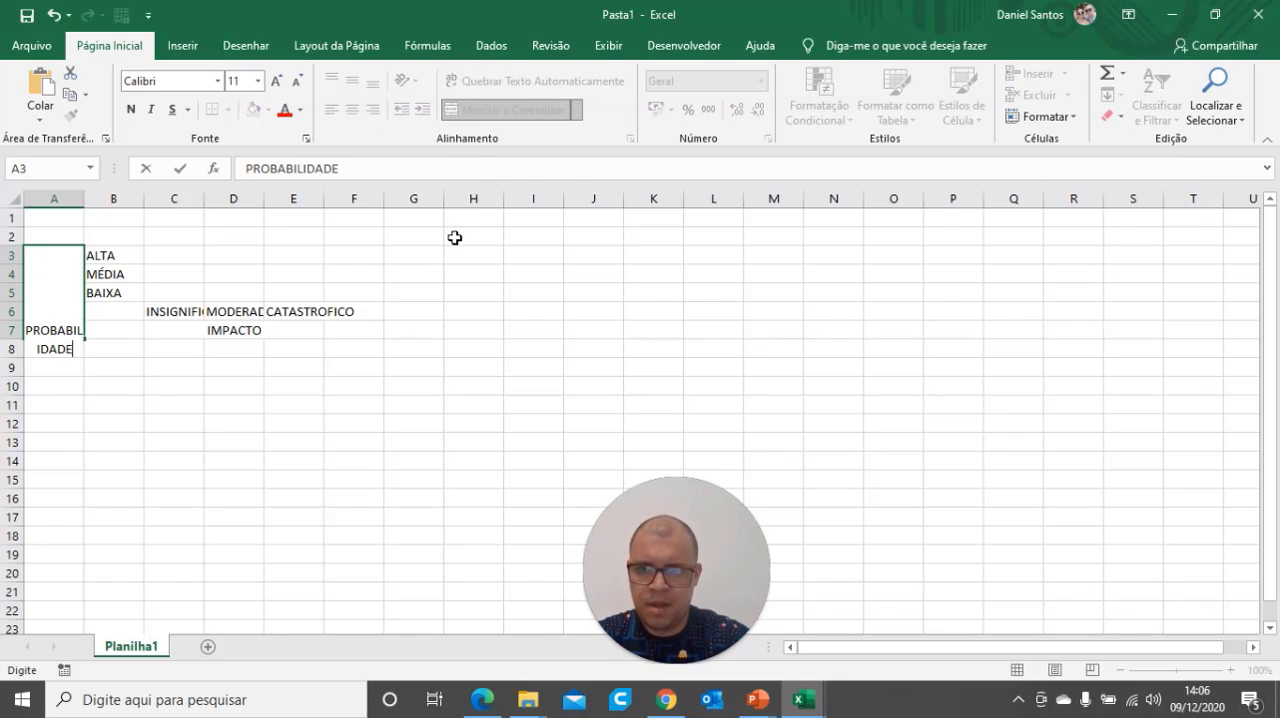
left_click(284, 457)
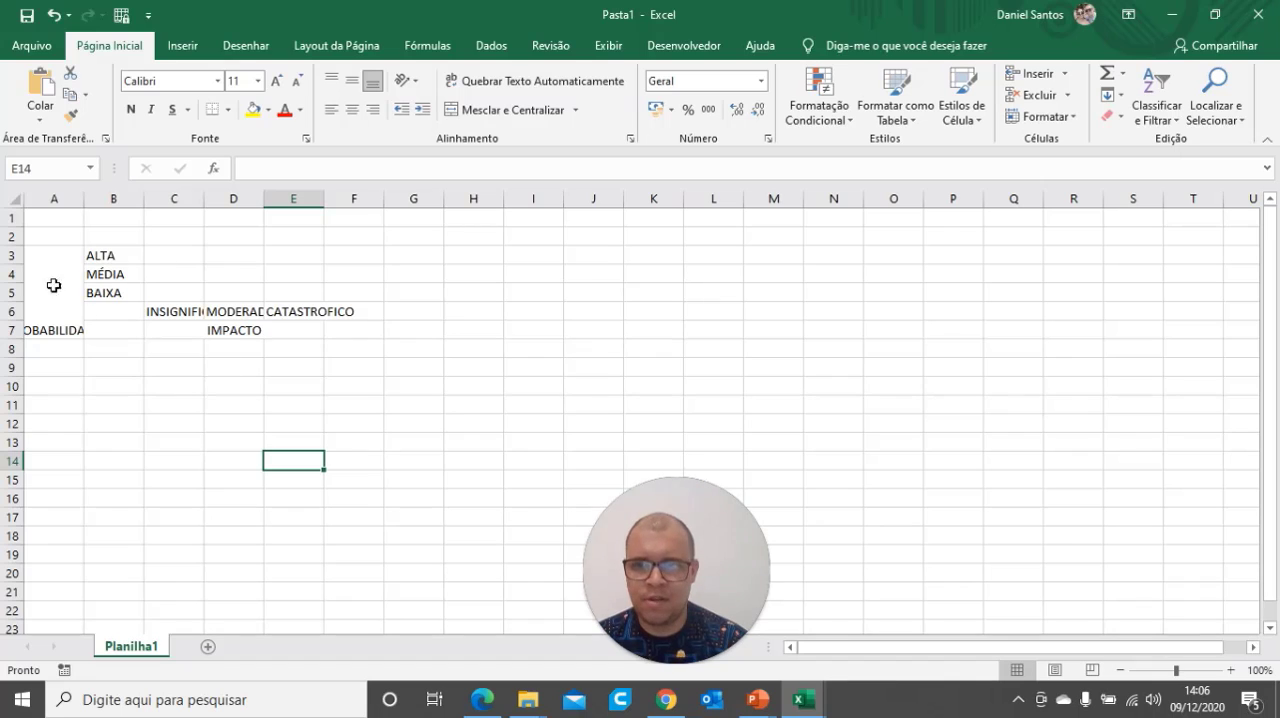
Compare with the matrix in the PowerPoint slide show, and in Excel widen columns C to E equally to fit the impact labels
mouse_move(757, 700)
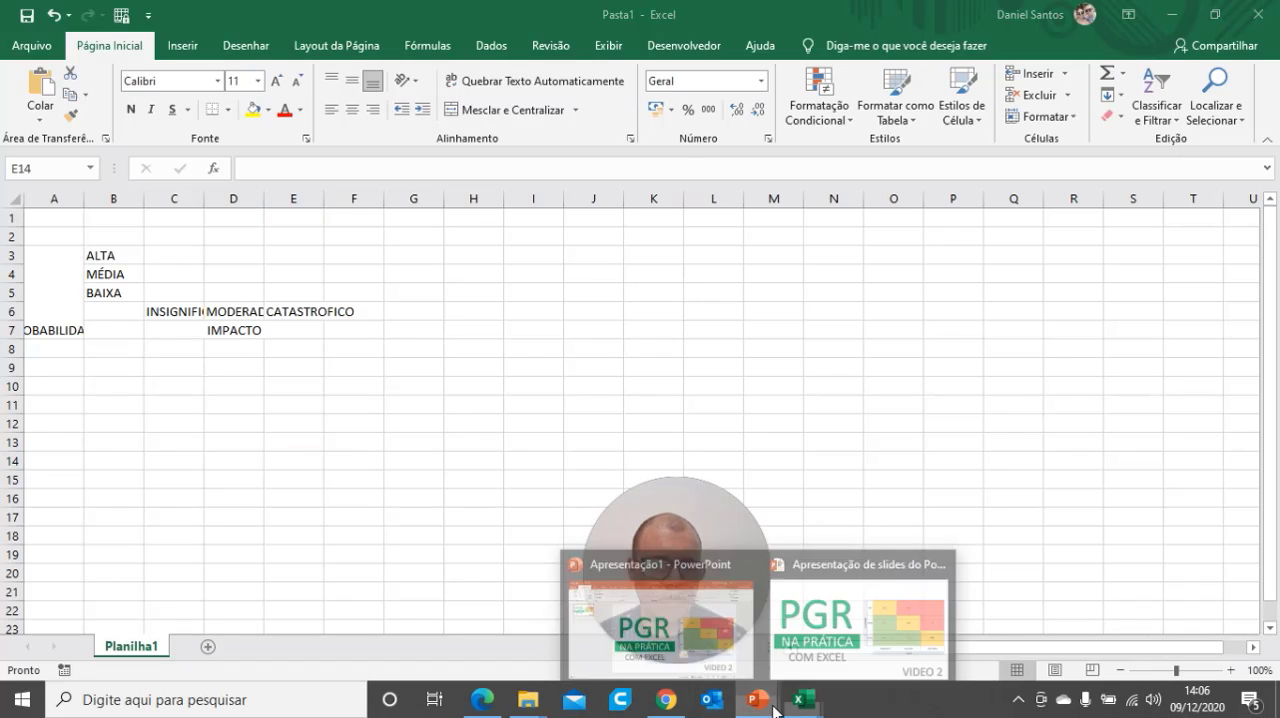
left_click(886, 586)
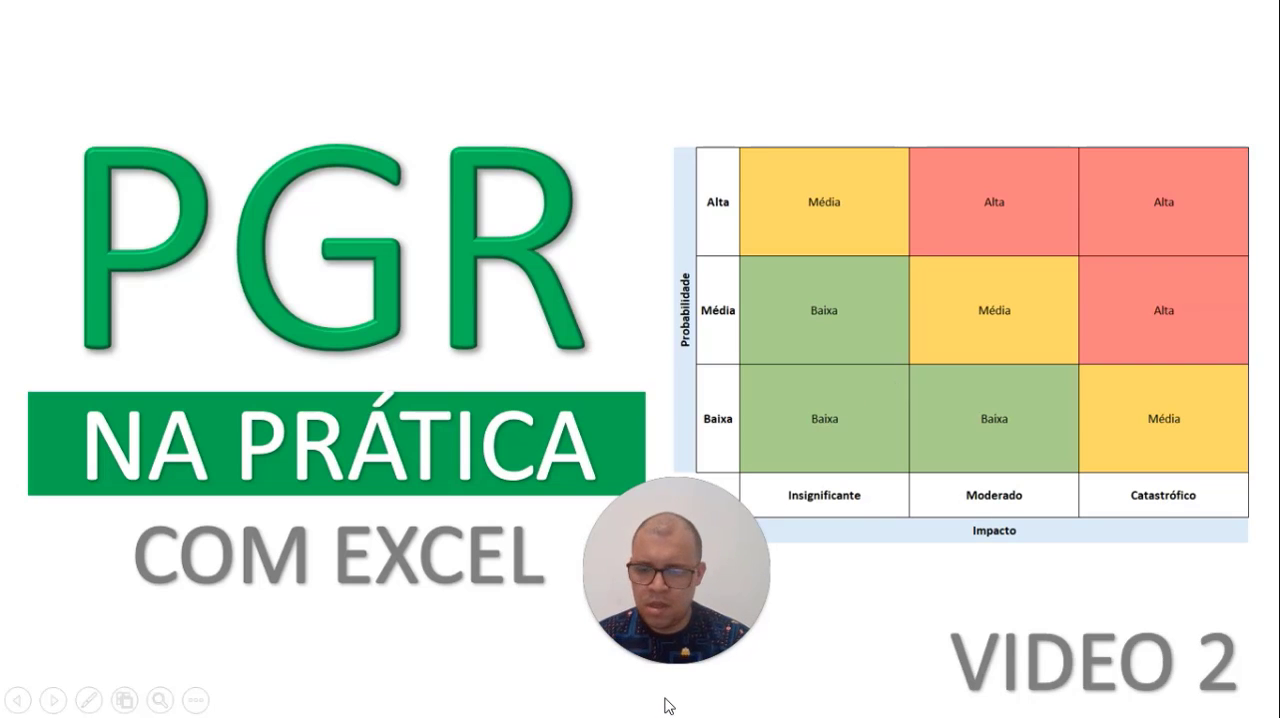
key("alt+Tab")
left_click(258, 553)
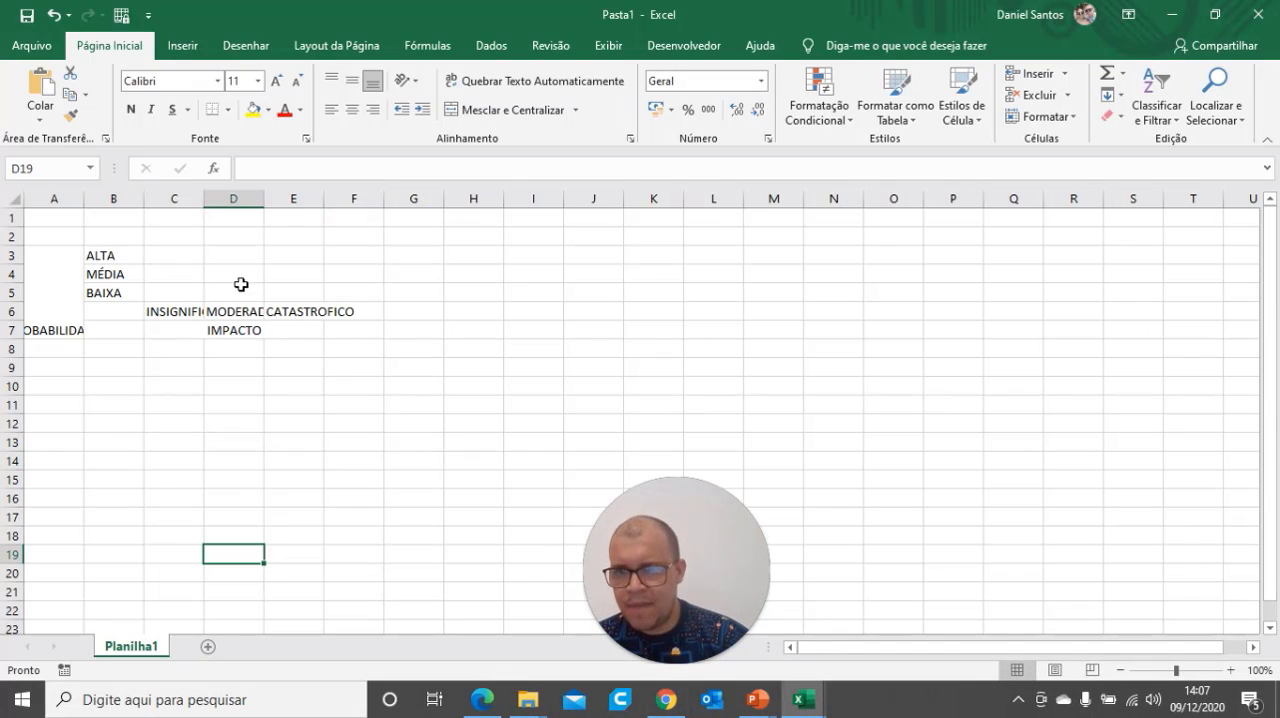
left_click_drag(174, 198, 293, 198)
left_click(449, 294)
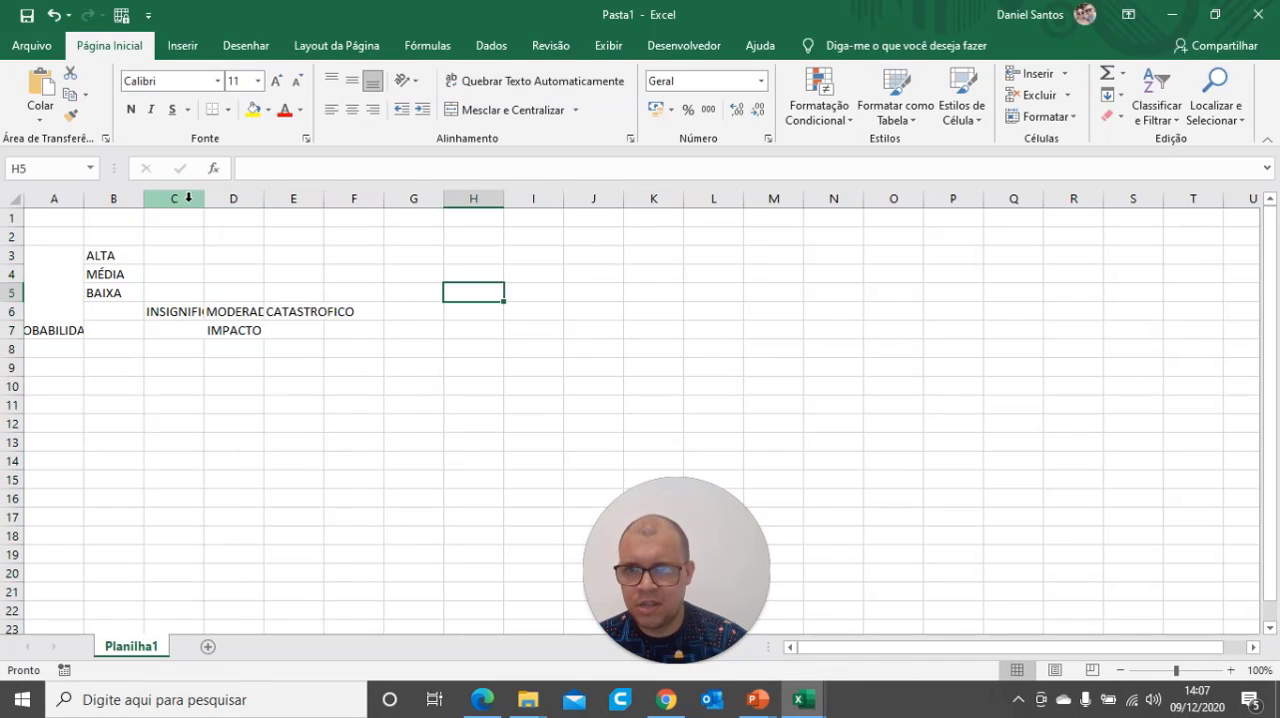
left_click_drag(186, 197, 376, 210)
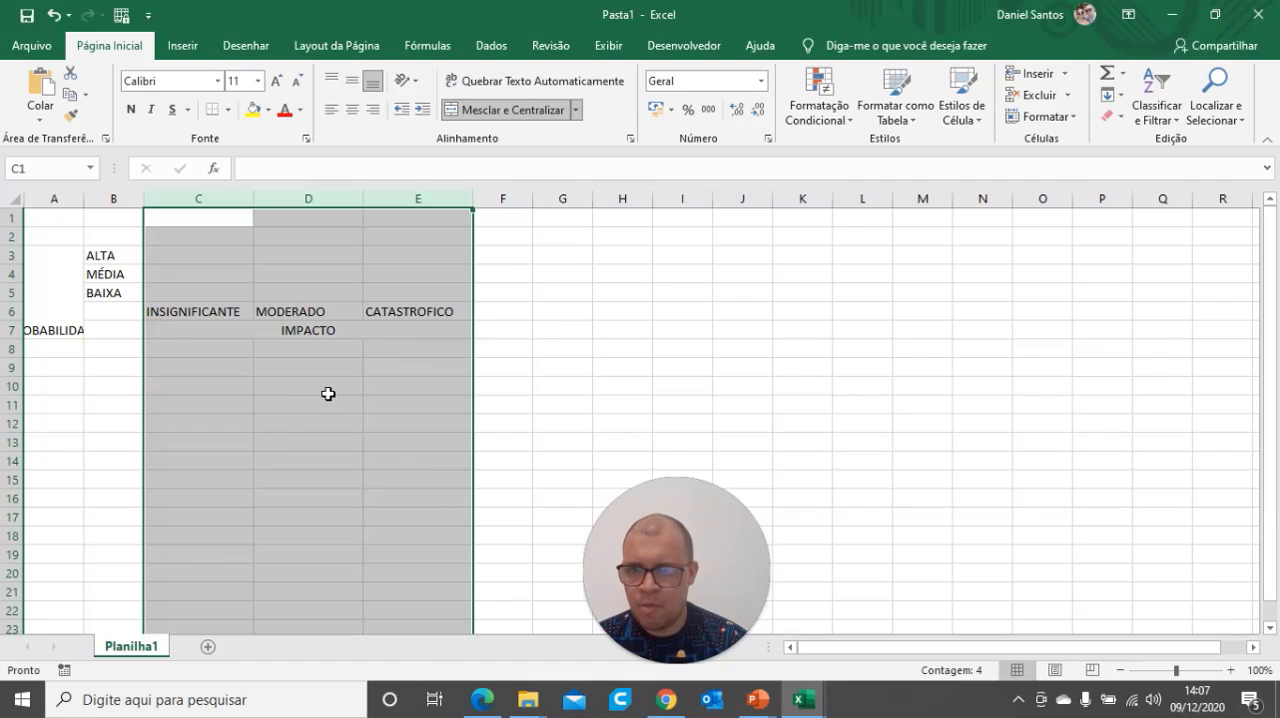
left_click(328, 394)
Center the impact level labels in C6:E6 within their cells
left_click_drag(206, 314, 389, 310)
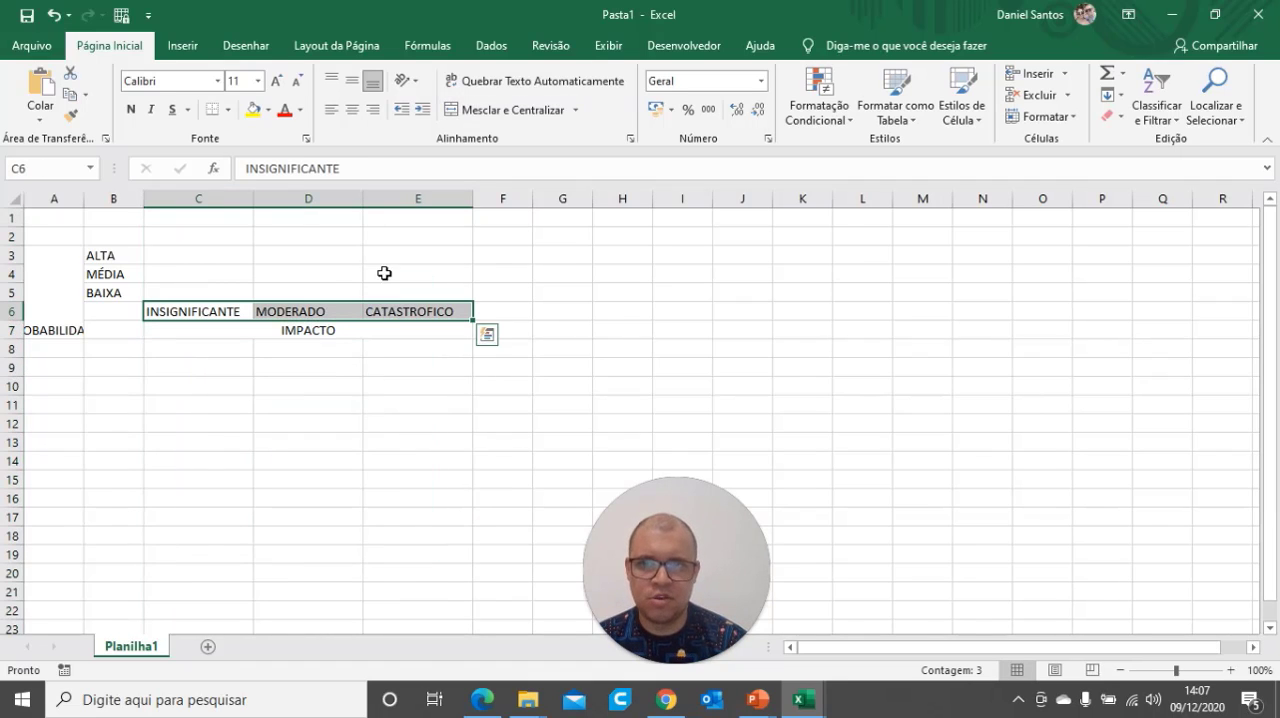
left_click(351, 114)
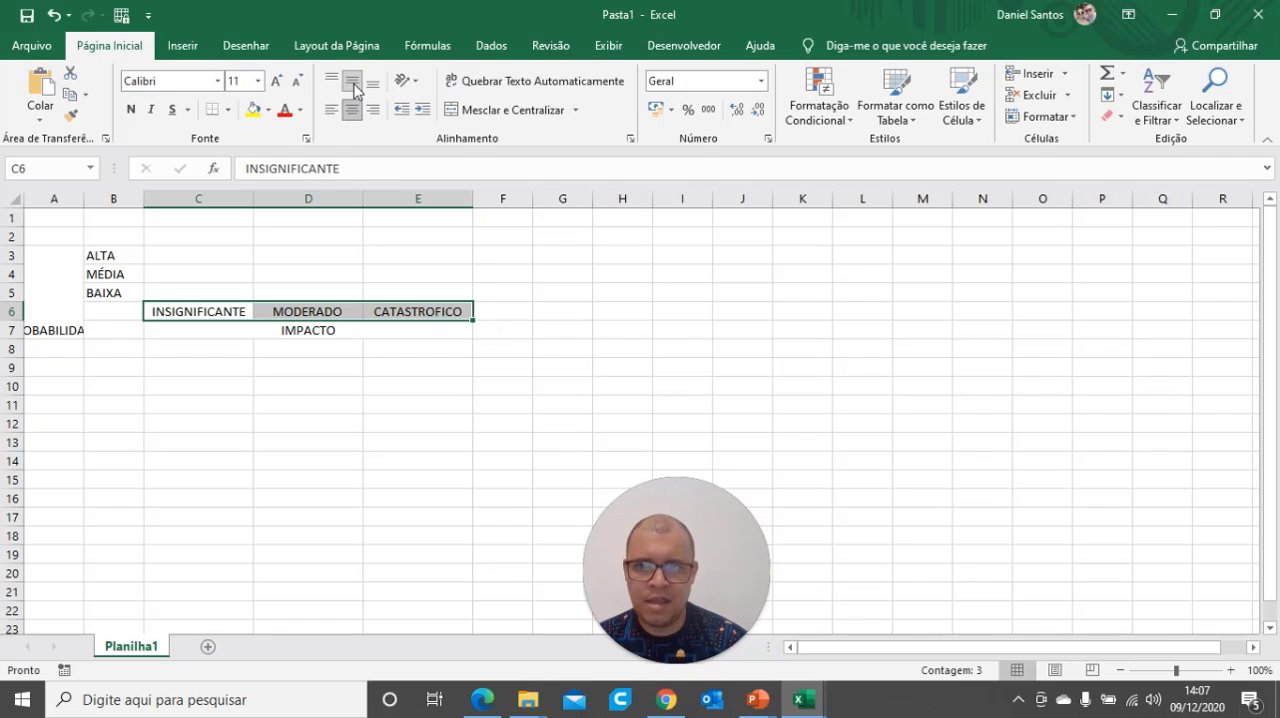
left_click(304, 464)
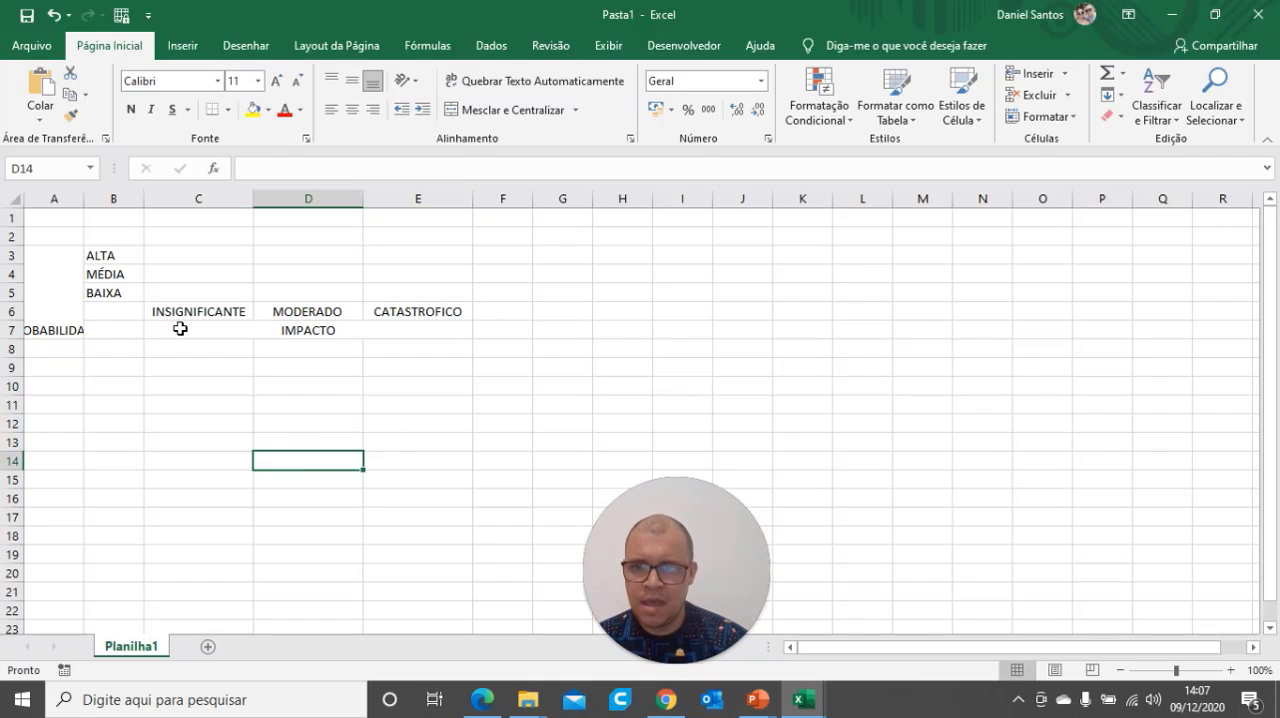
left_click(180, 328)
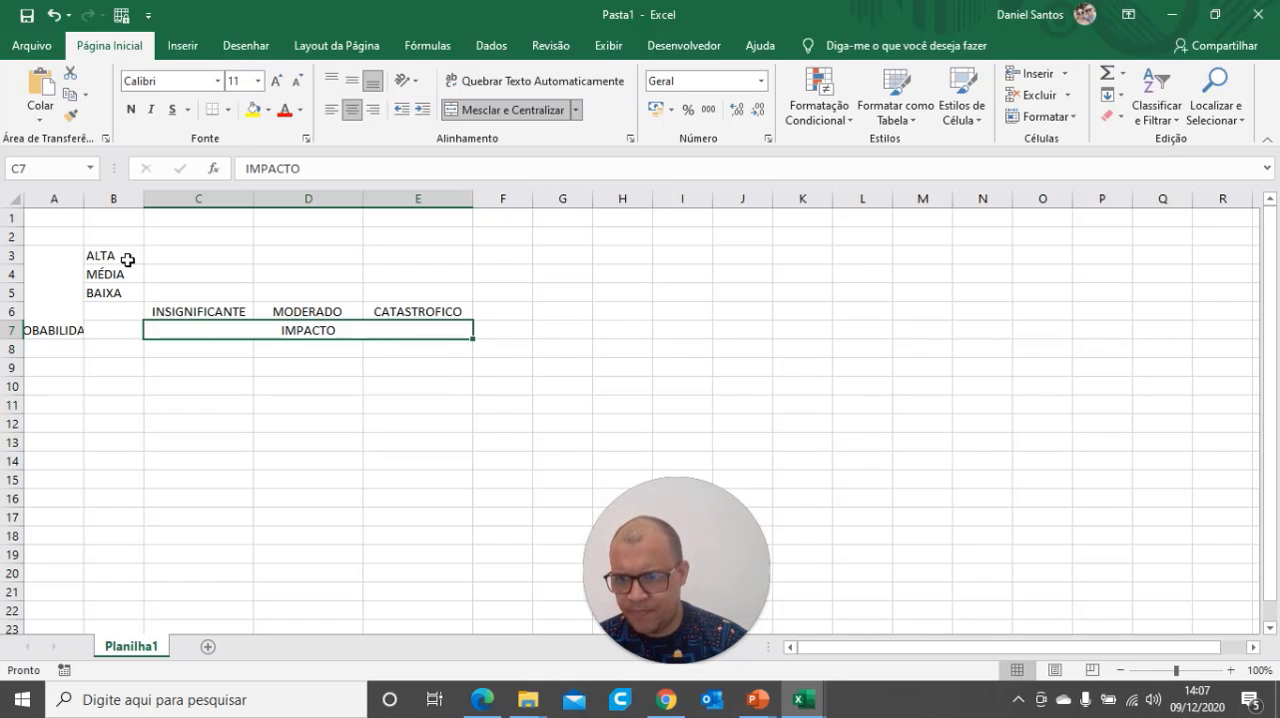
Center the probability level labels in B3:B5 horizontally and vertically
left_click_drag(128, 260, 122, 290)
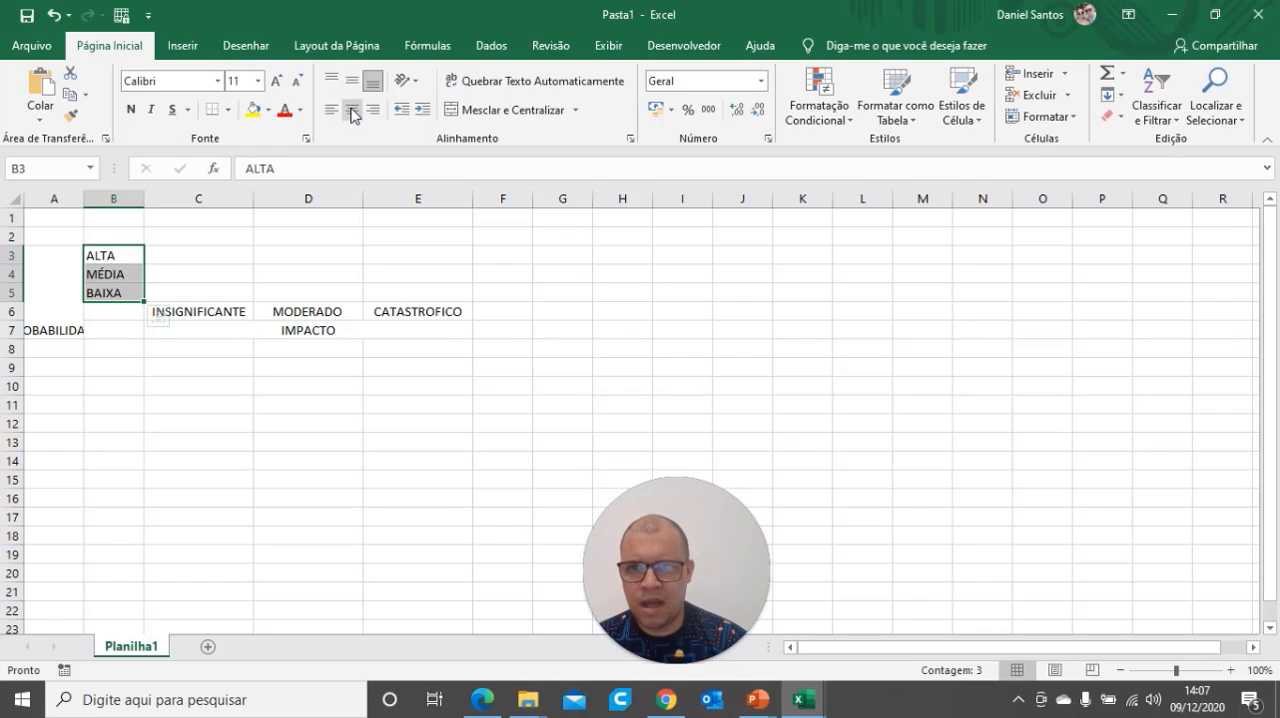
left_click(351, 110)
left_click(351, 80)
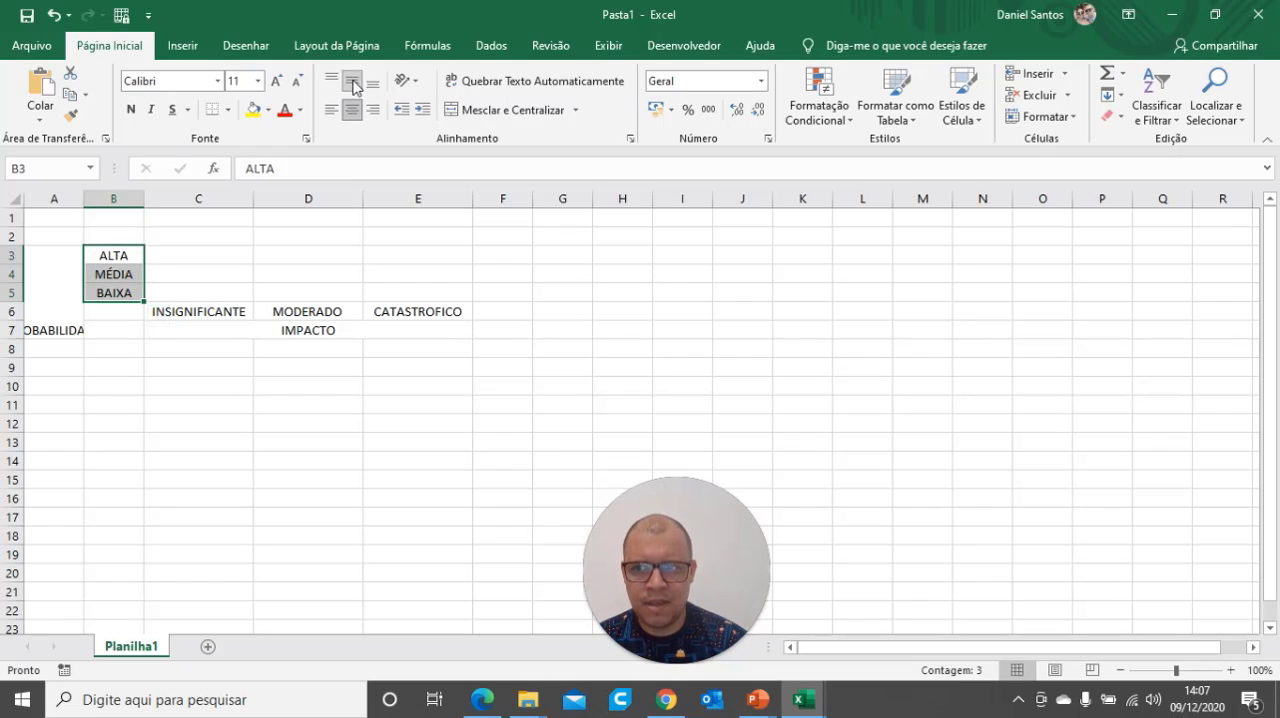
Rotate the PROBABILIDADE text in the merged cell A3:A7 upward
left_click(62, 264)
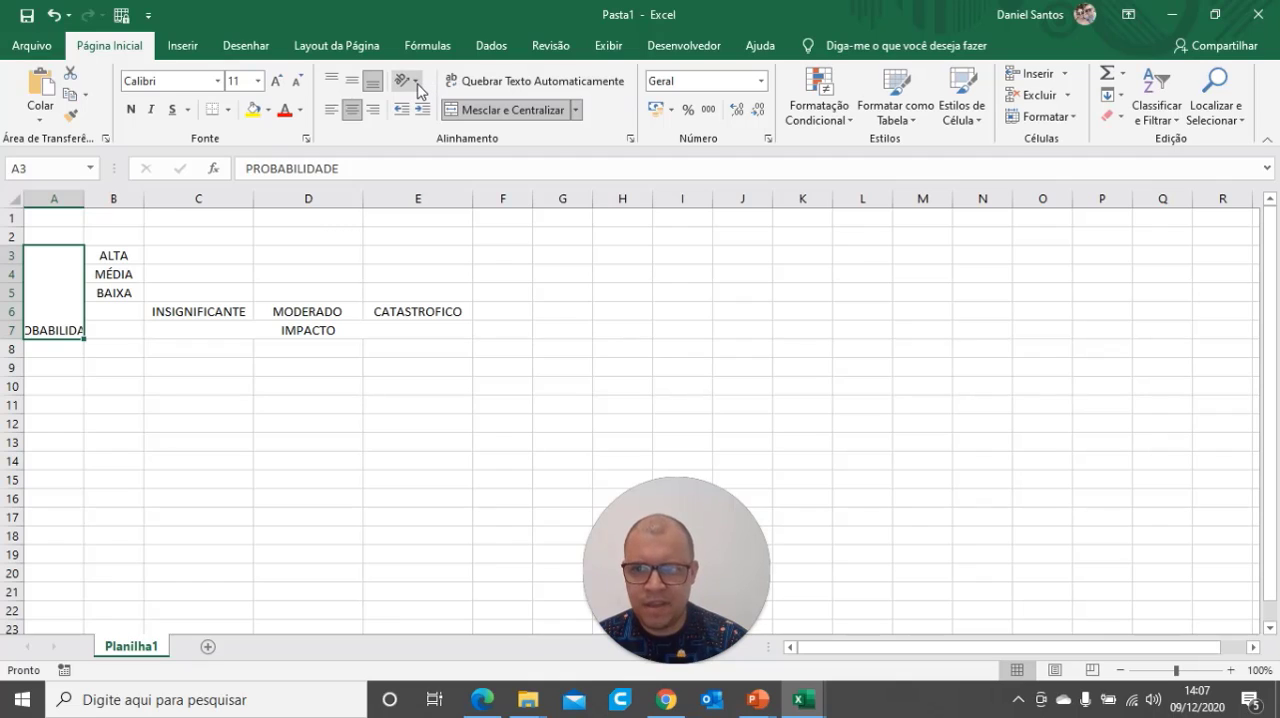
left_click(416, 82)
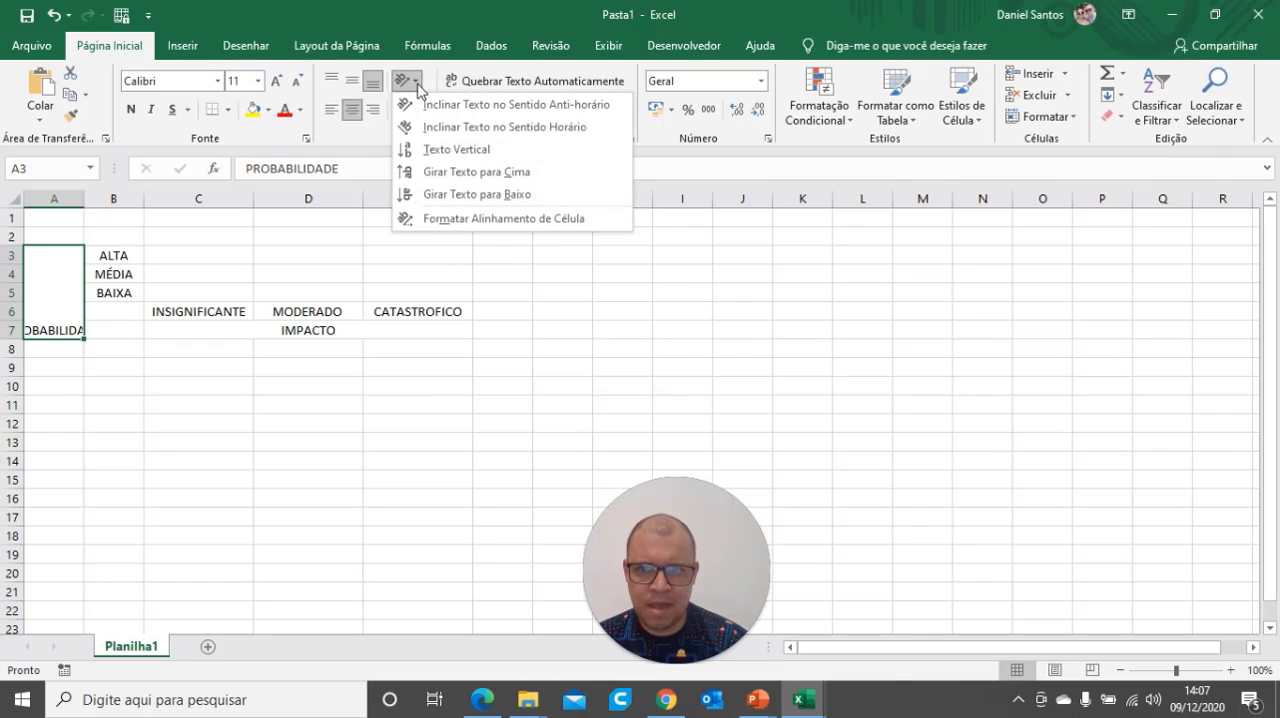
left_click(471, 175)
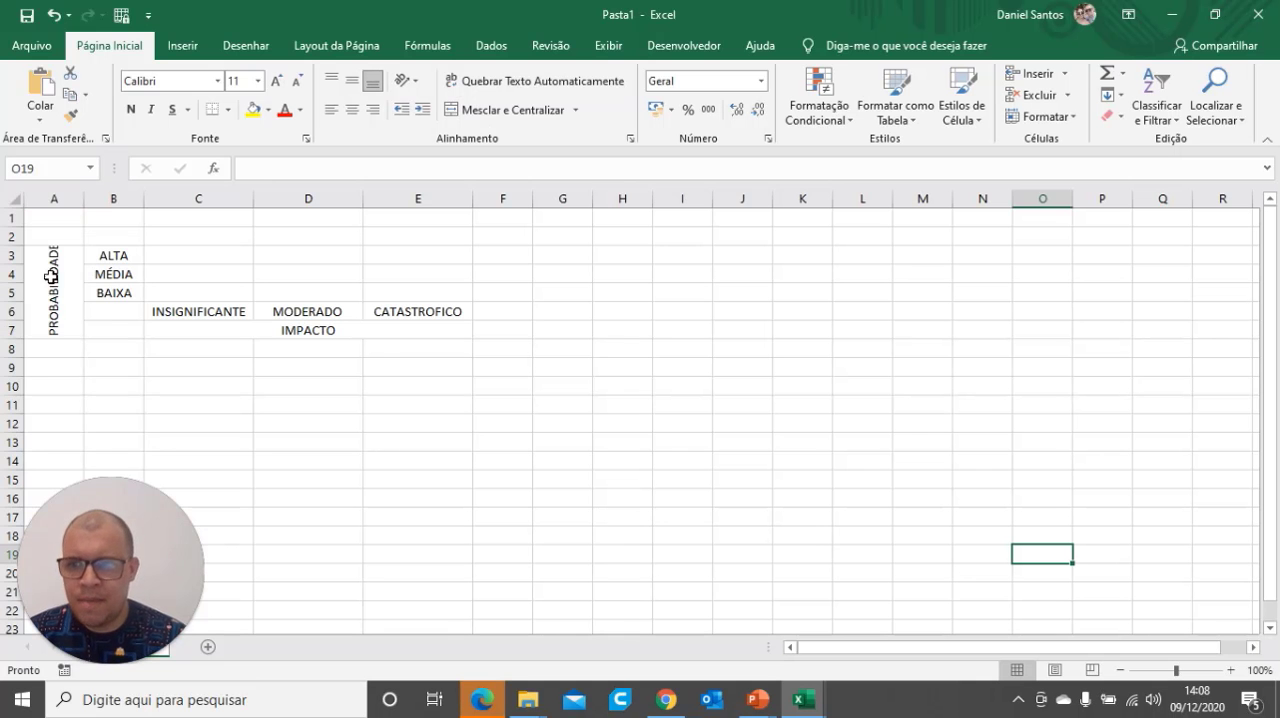
left_click_drag(52, 276, 300, 286)
left_click(458, 457)
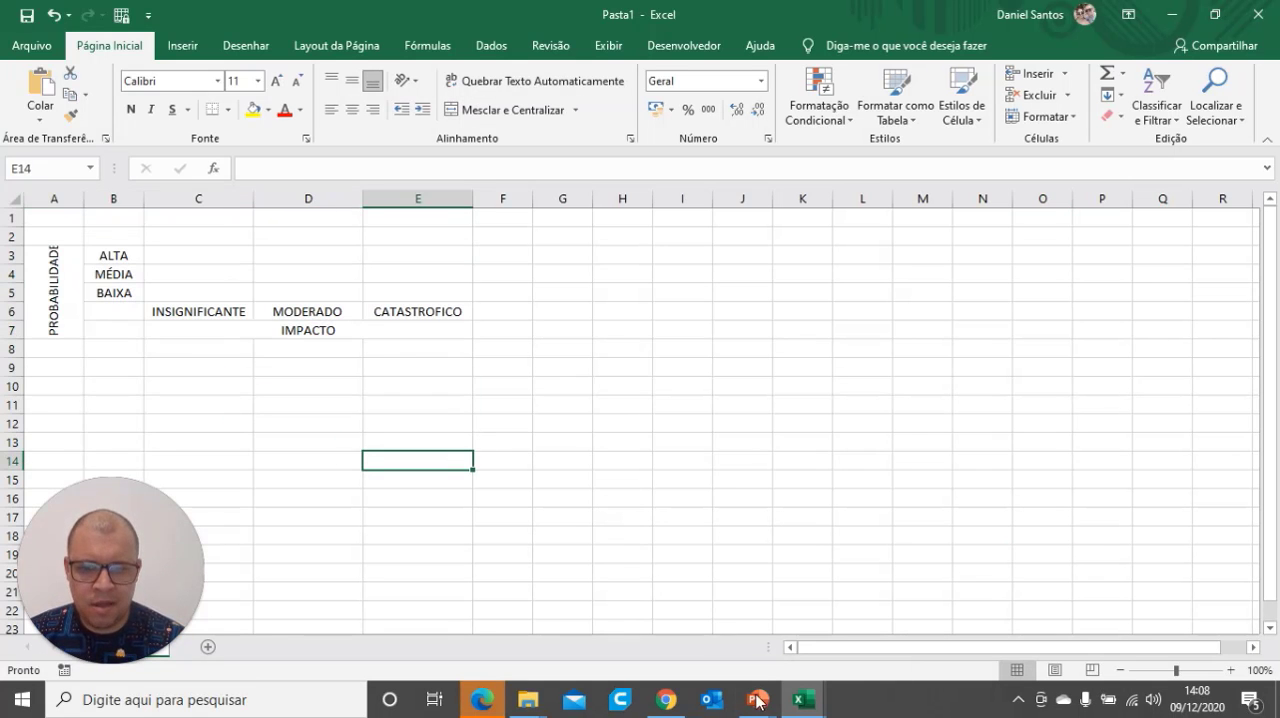
Consult the PowerPoint matrix, and in Excel enter BAIXA in C4, C5 and D5 with a green fill
mouse_move(757, 700)
left_click(866, 631)
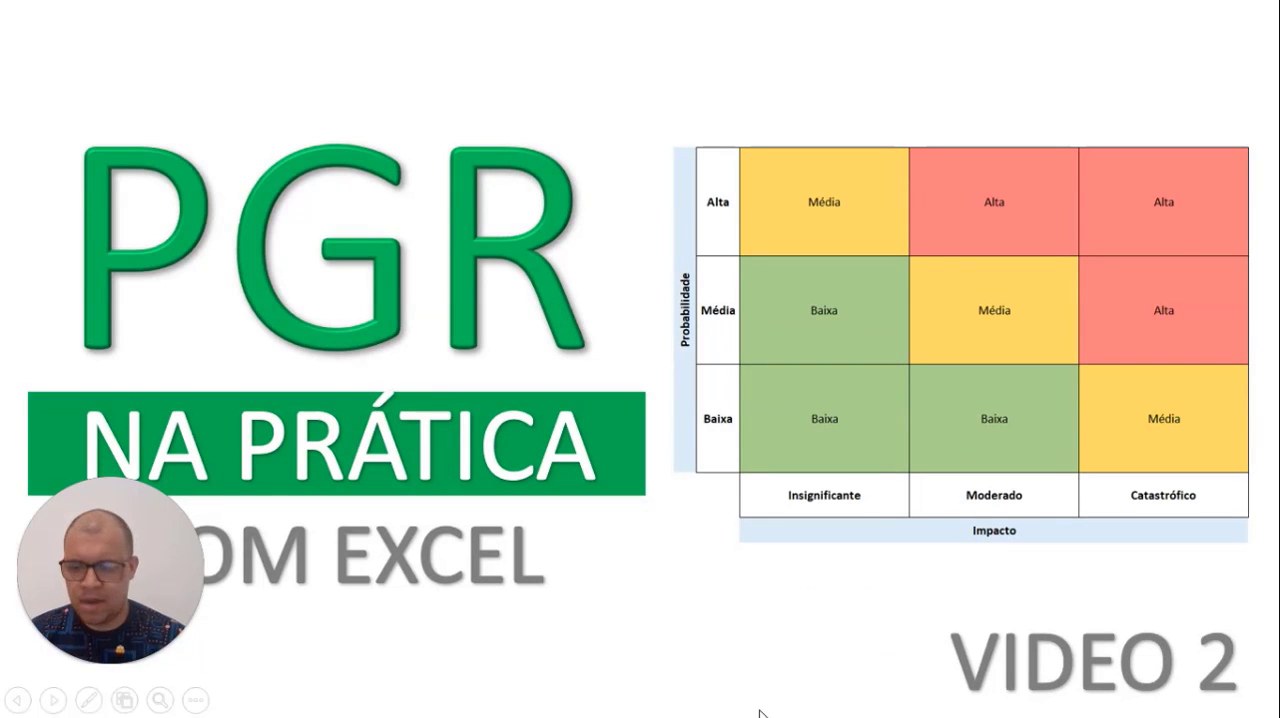
key("alt+Tab")
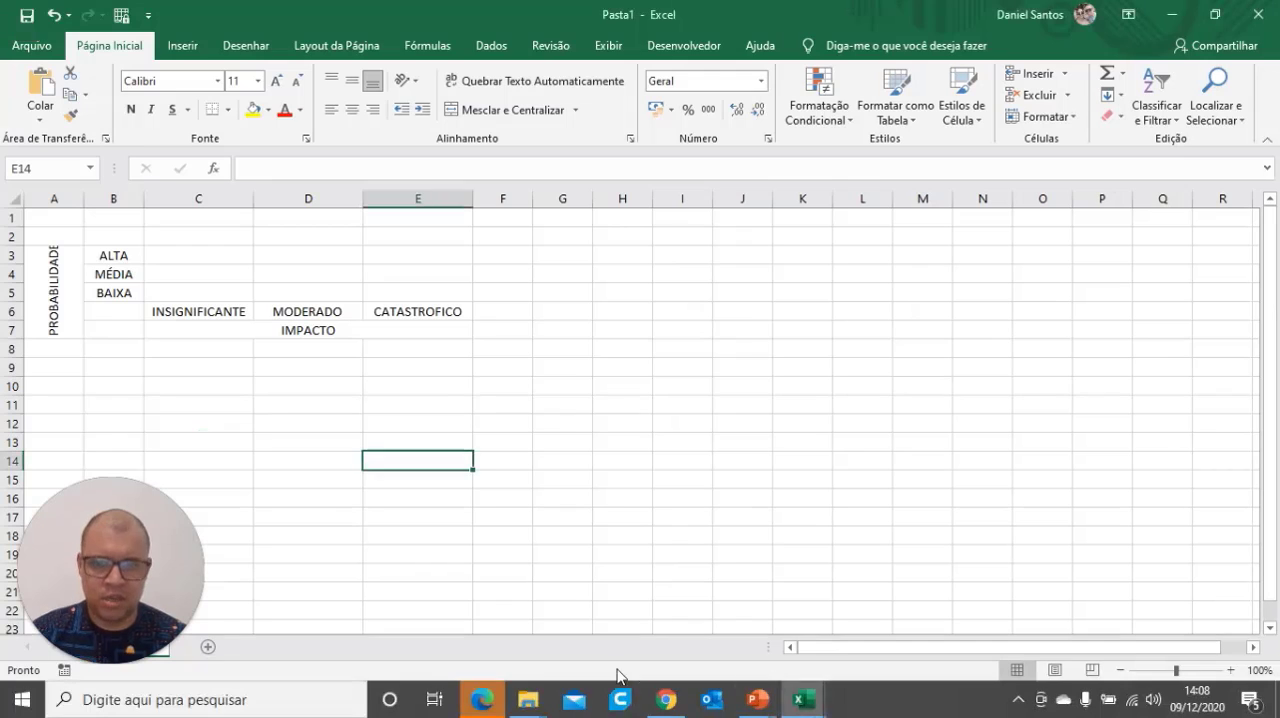
left_click(180, 278)
type("BAIX")
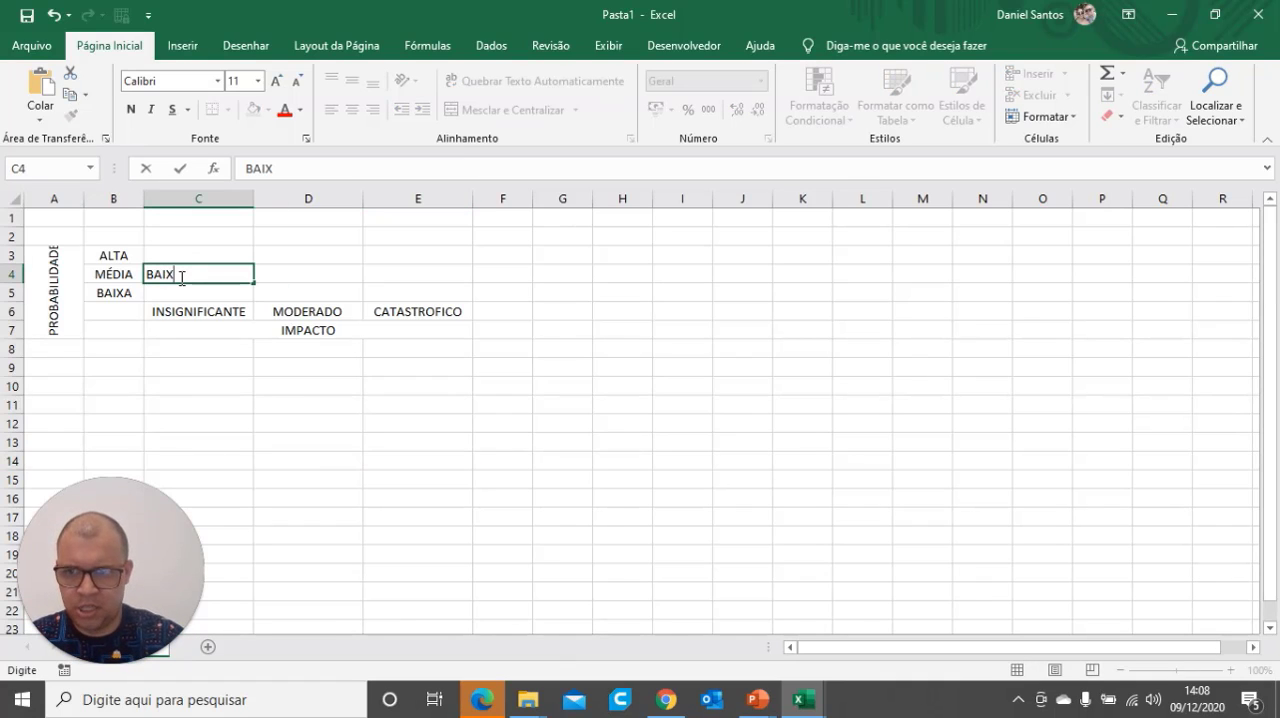
key("Return")
type("BAIXA")
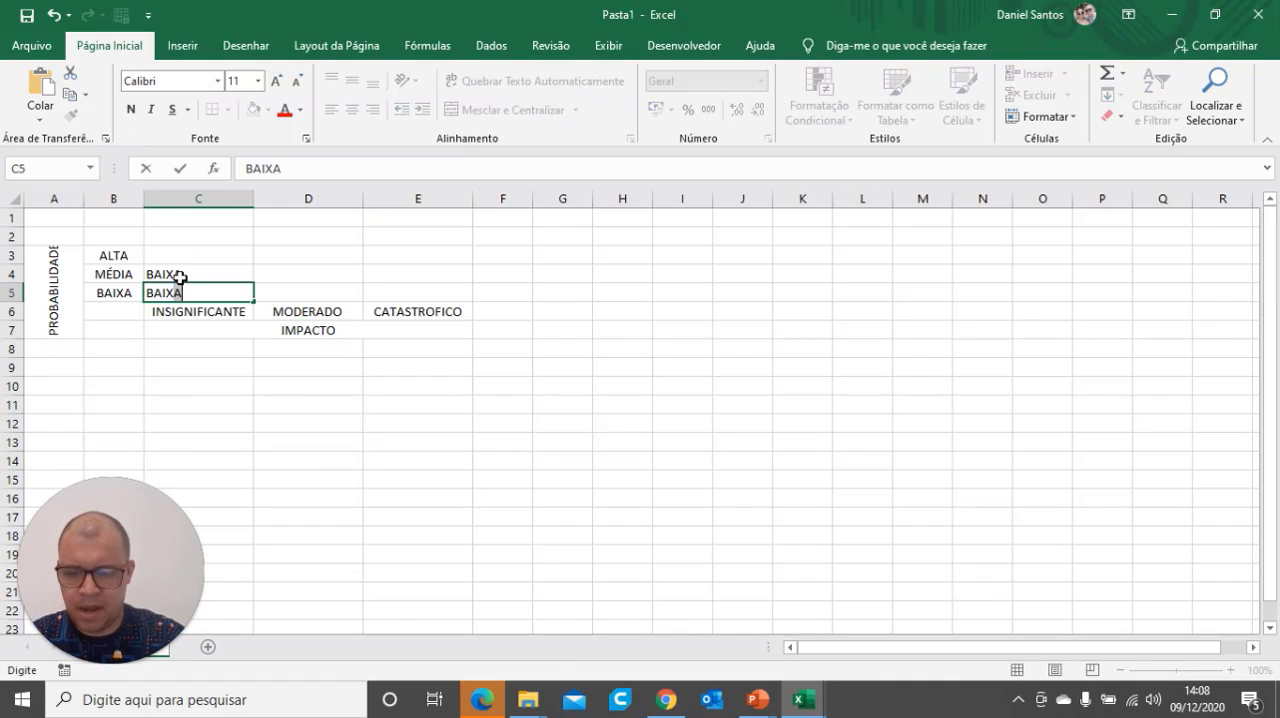
key("Tab")
type("BAIXA")
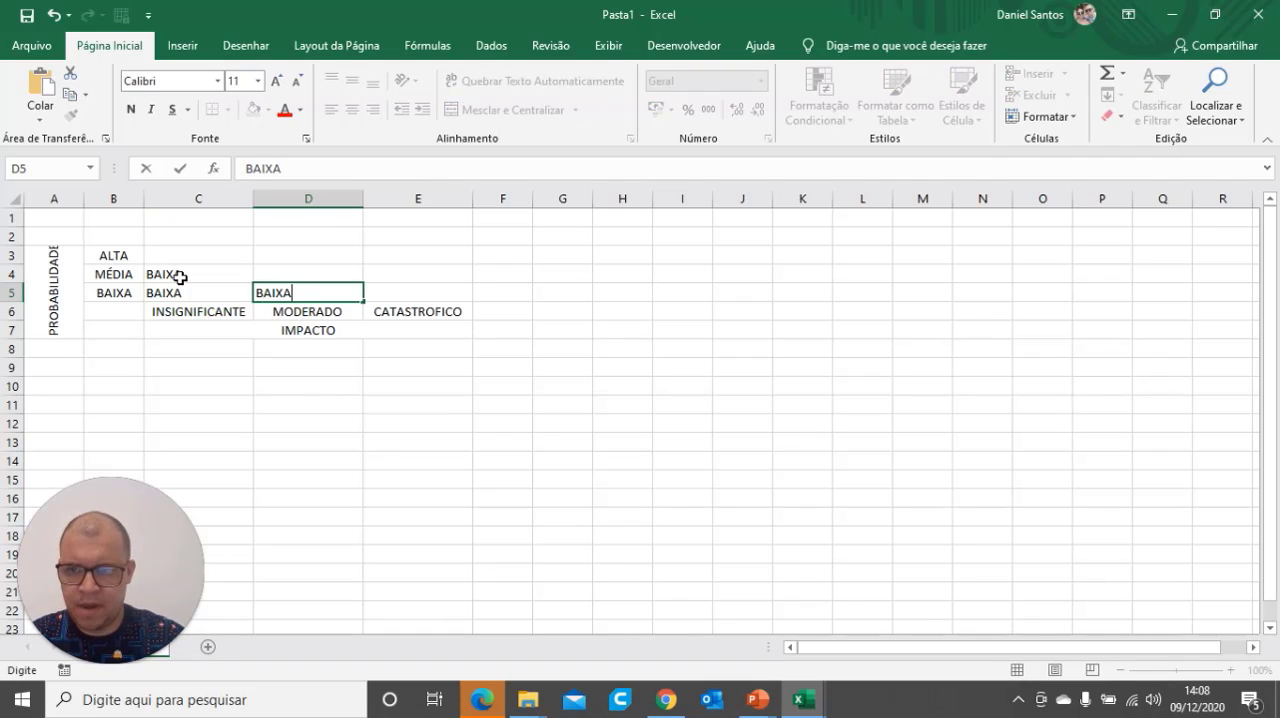
left_click(320, 405)
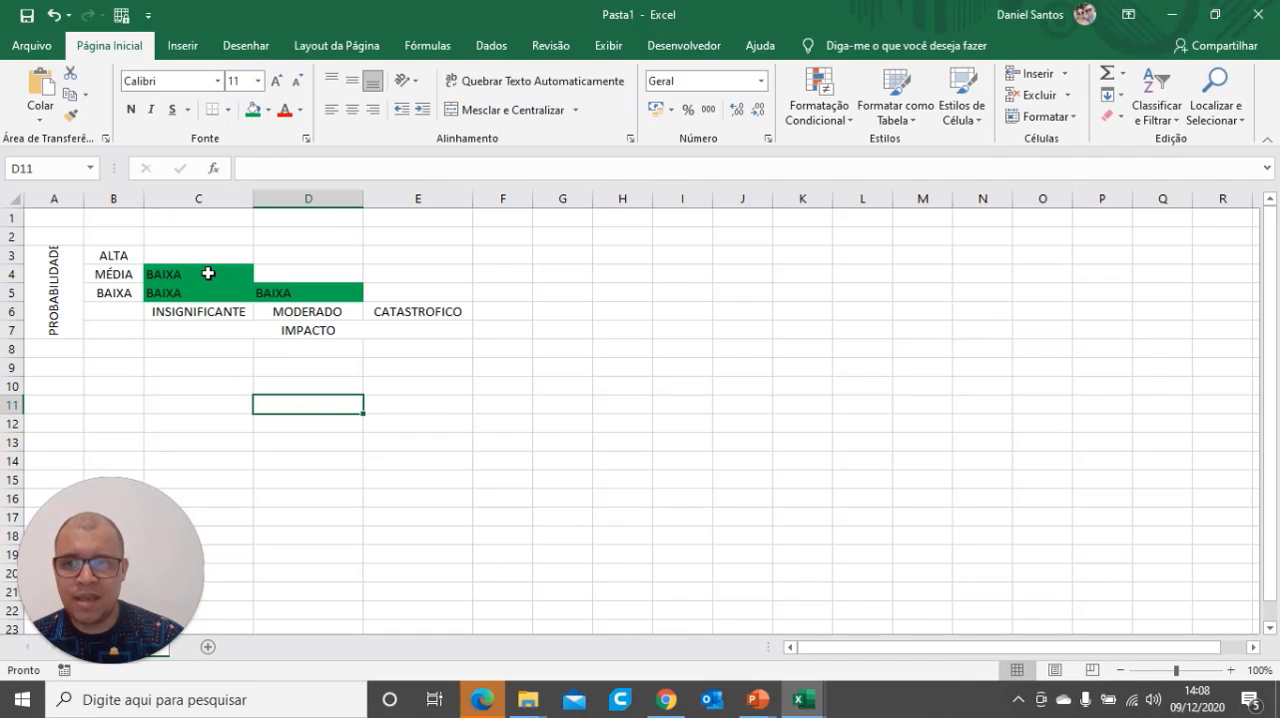
Center the BAIXA entries in C4, C5 and D5 horizontally and vertically
left_click_drag(206, 272, 208, 291)
left_click(351, 109)
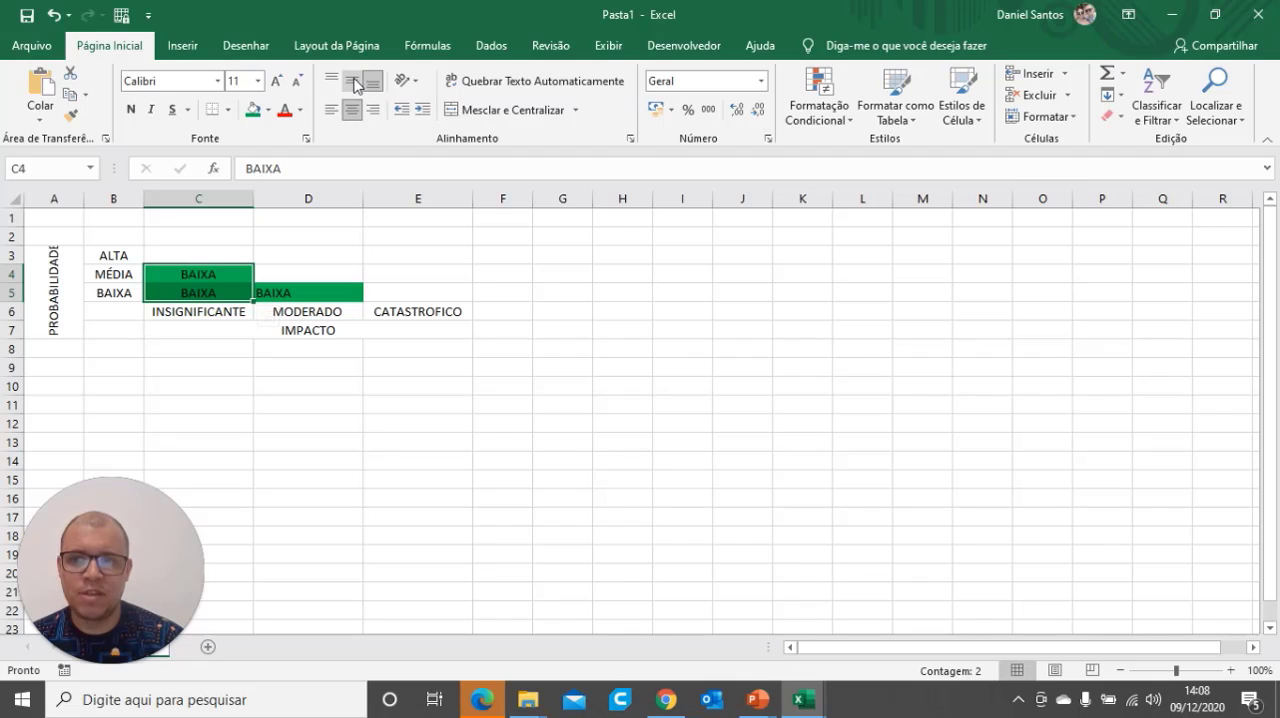
left_click(351, 80)
left_click(312, 292)
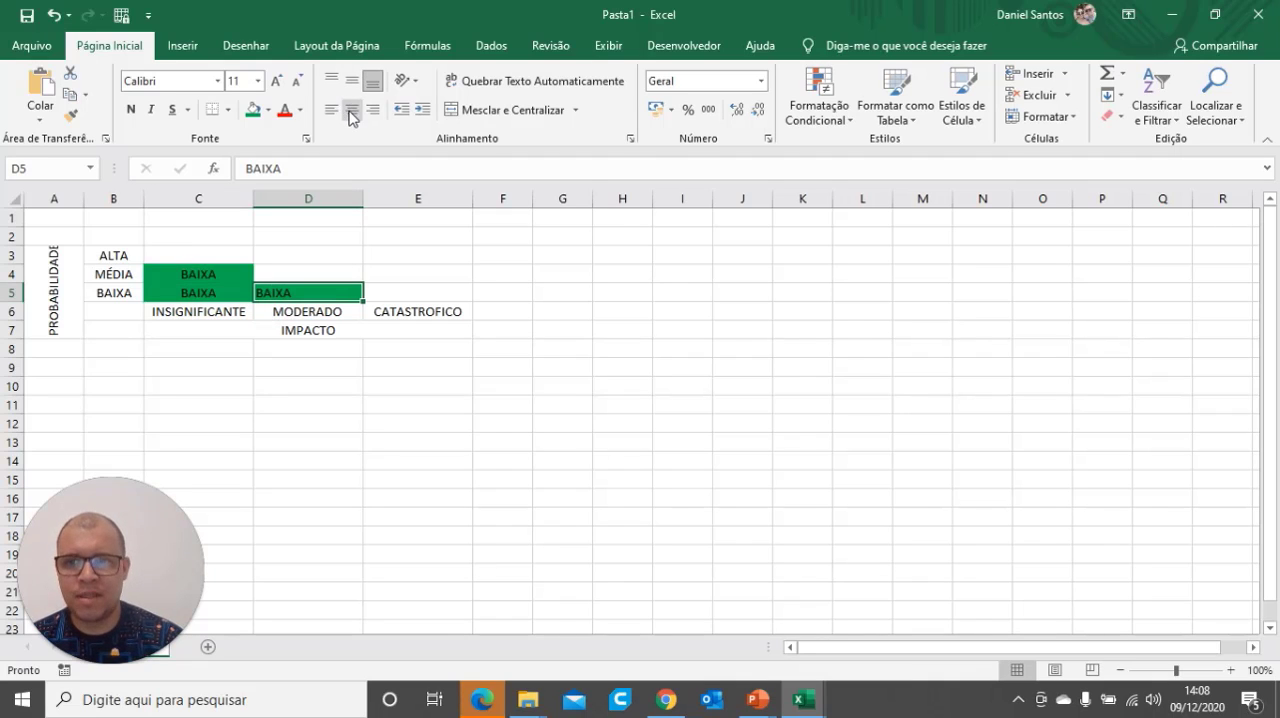
left_click(351, 109)
left_click(350, 84)
left_click(378, 365)
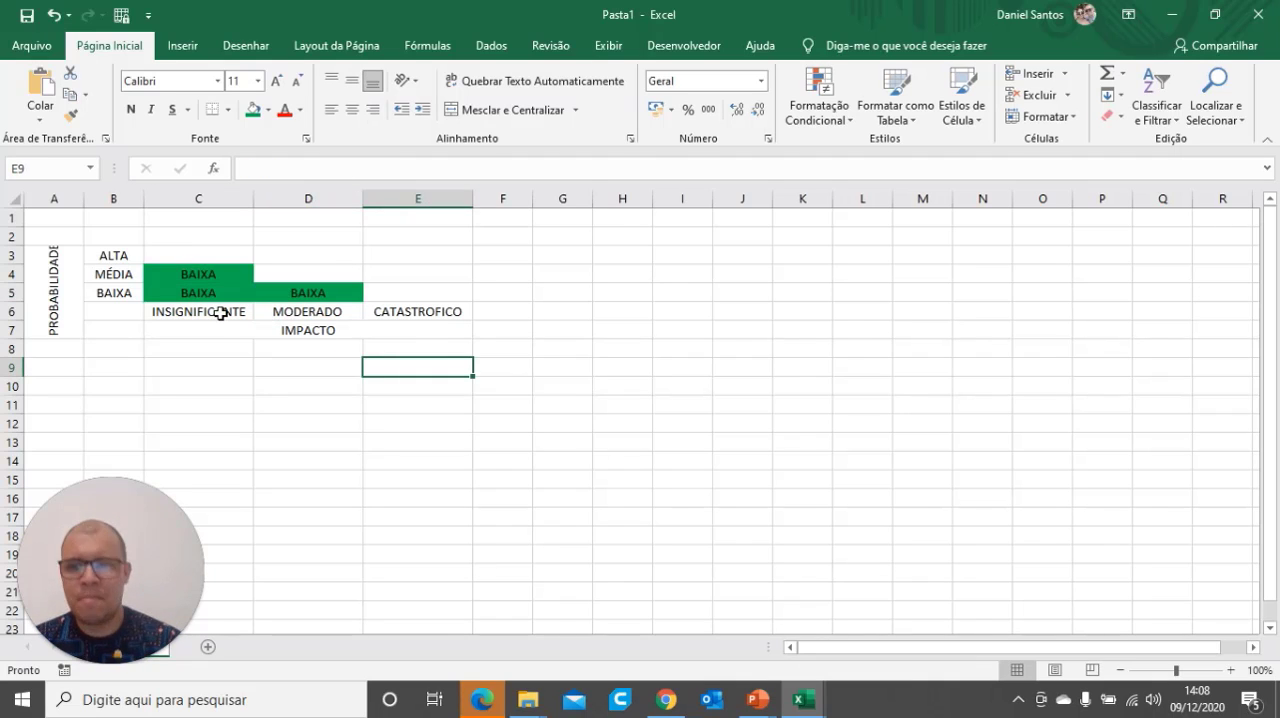
left_click(620, 500)
Consult the matrix on the PowerPoint slide, and in Excel enter MÉDIA in C3
left_click(768, 712)
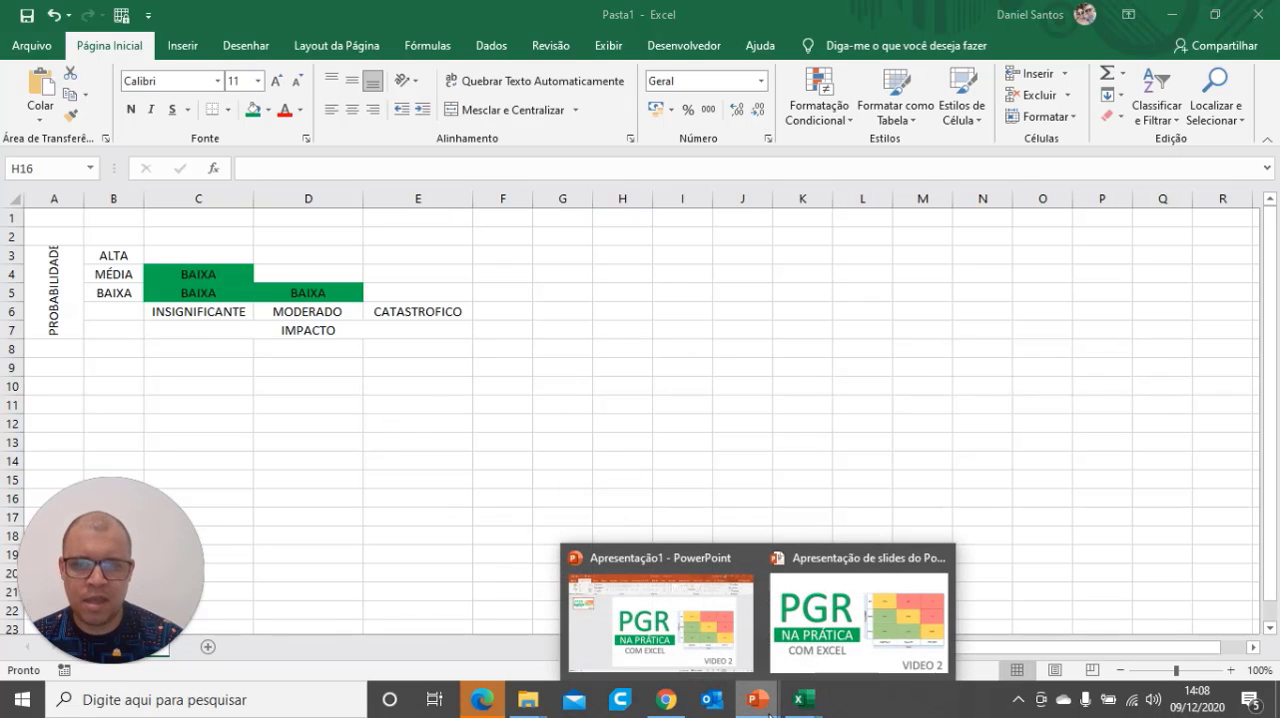
left_click(858, 620)
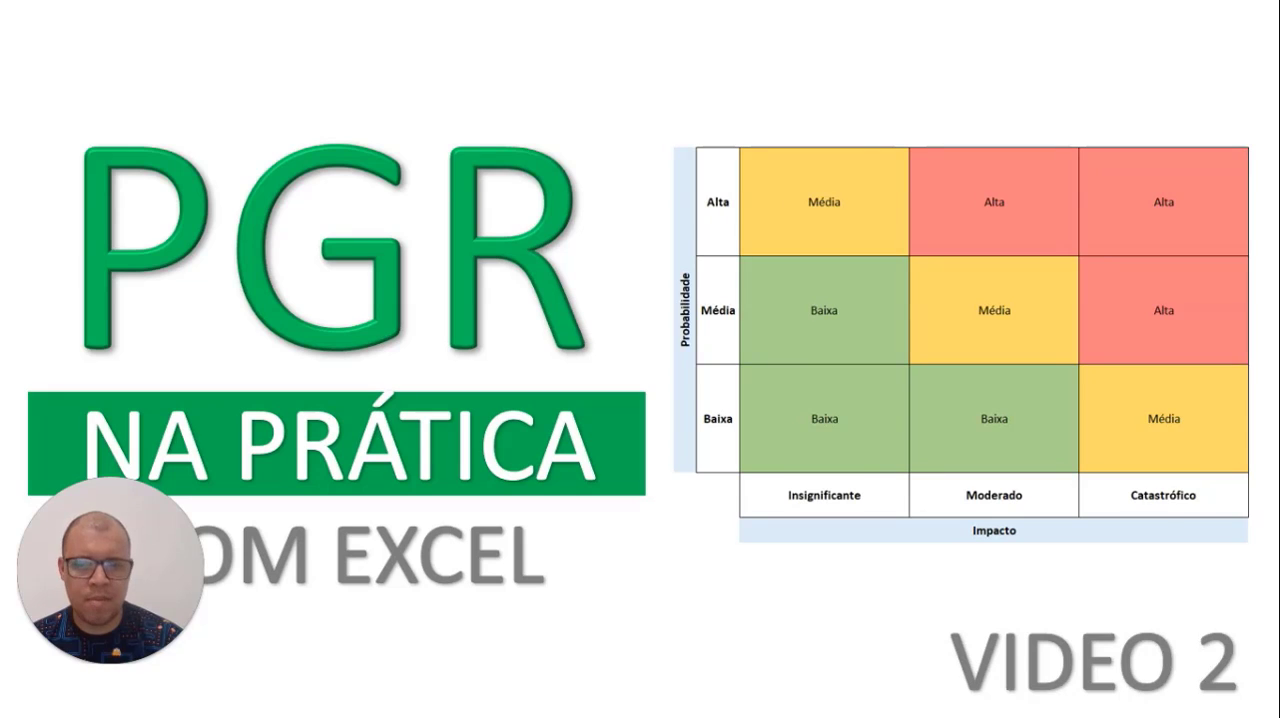
key("alt+Tab")
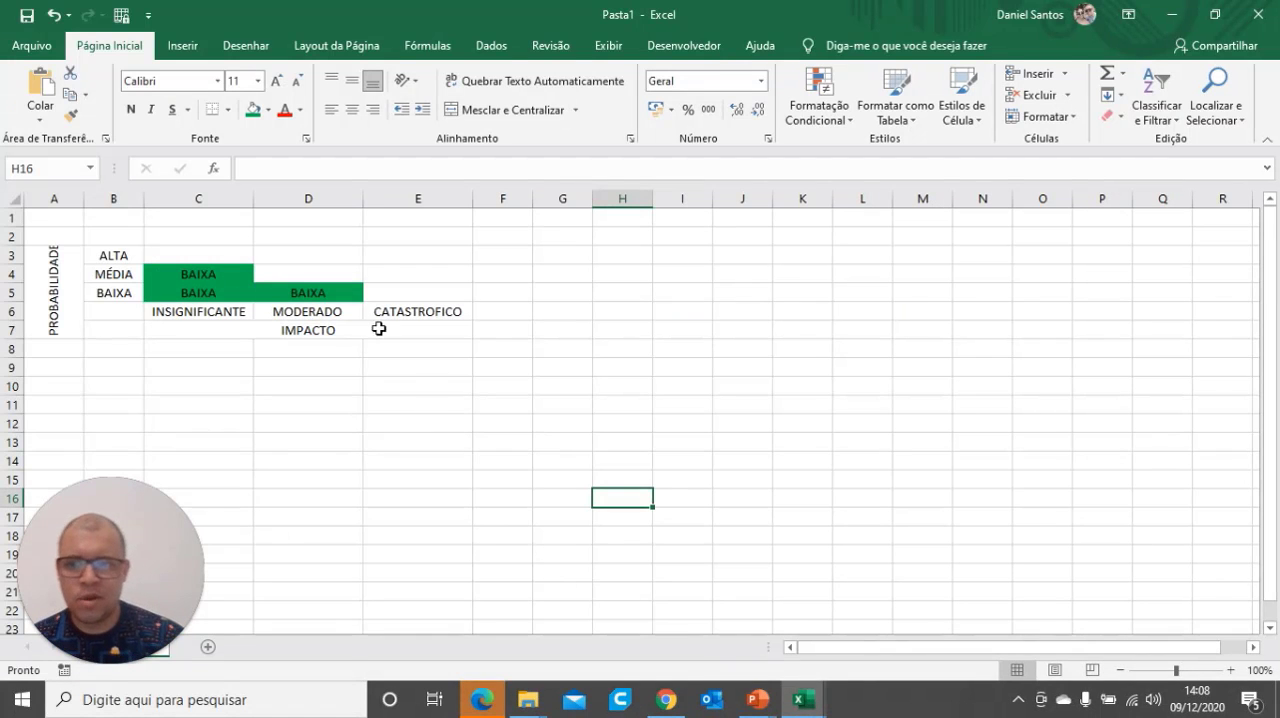
left_click(220, 253)
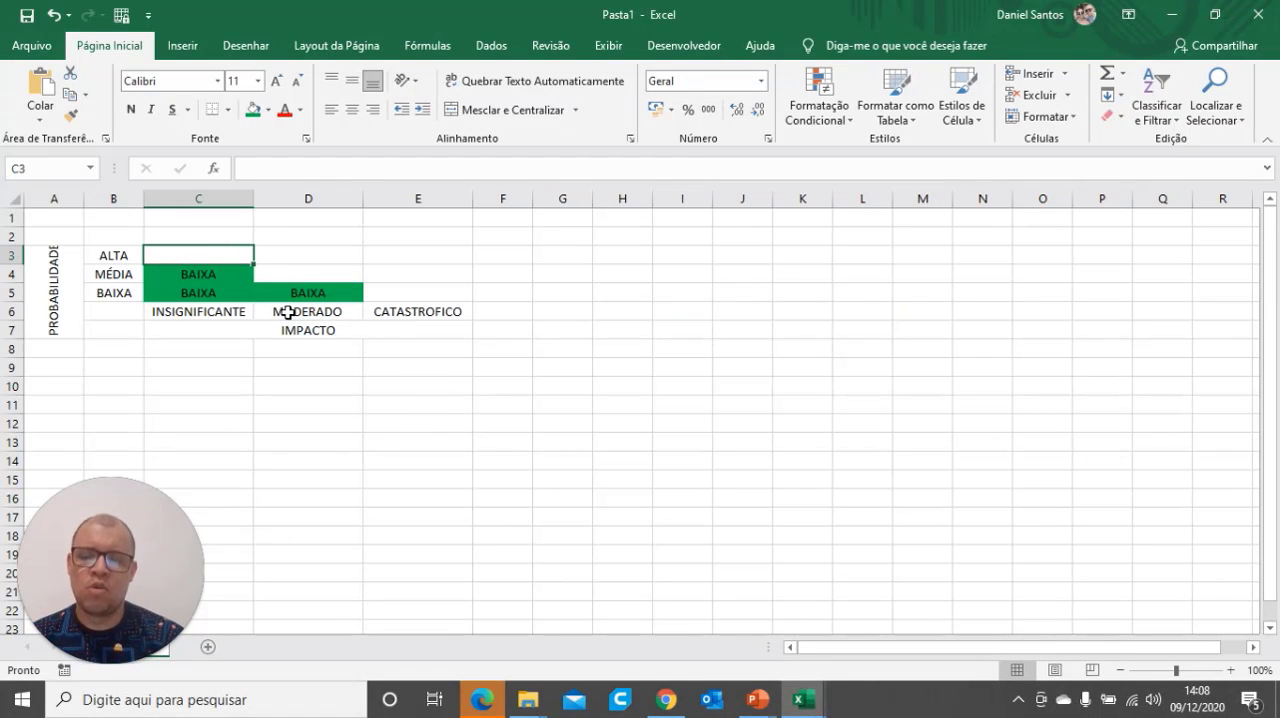
type("MÉD")
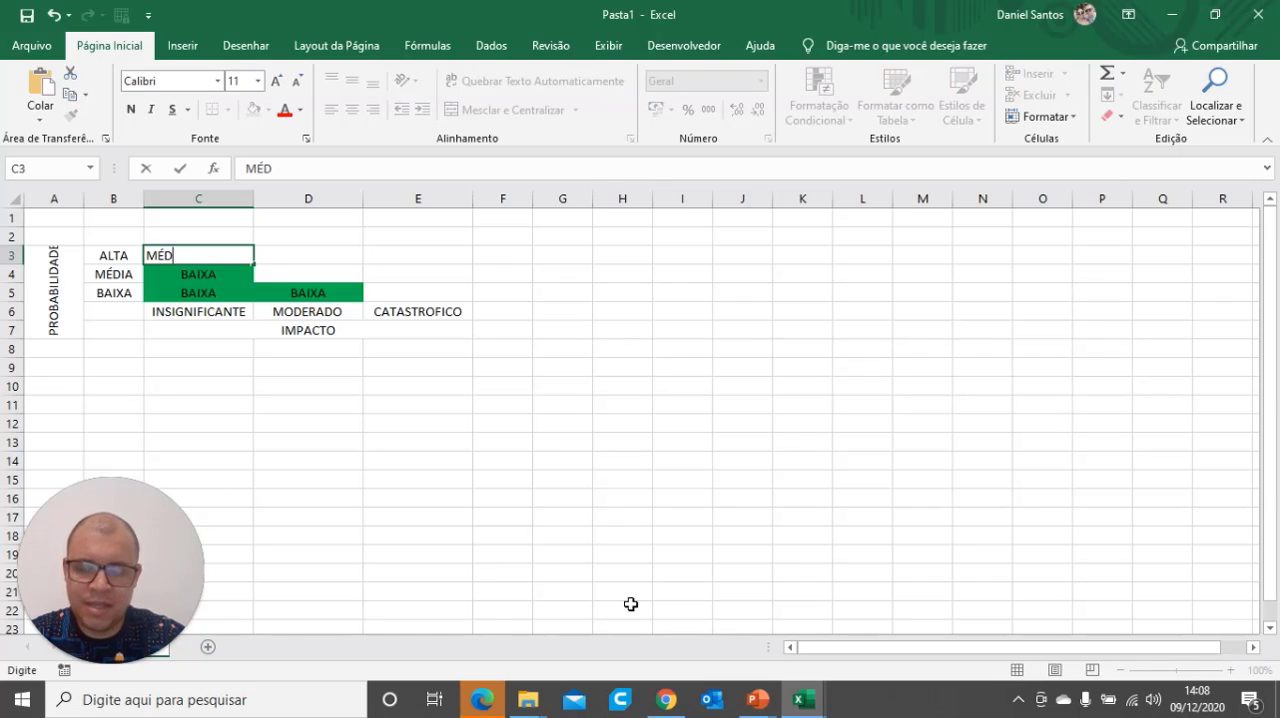
type("IA")
key("Return")
Copy MÉDIA from C3 into D4 and E5 along the matrix diagonal
left_click(234, 253)
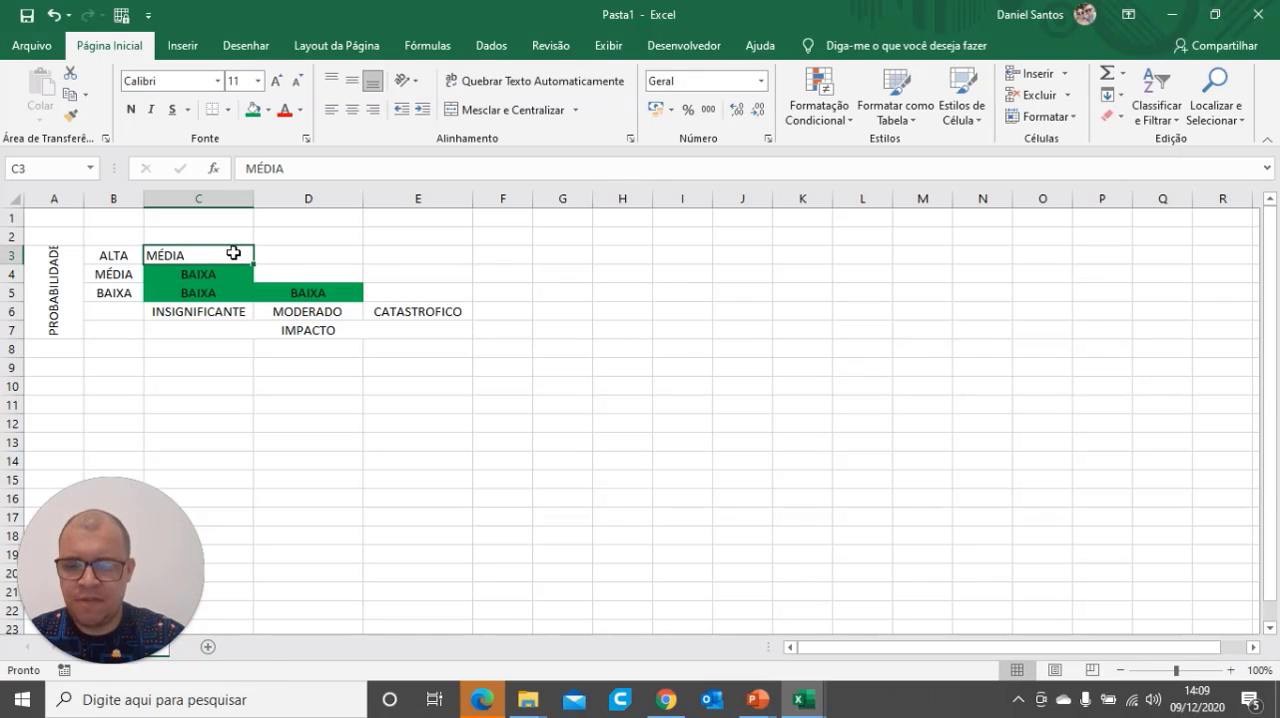
key("ctrl+c")
left_click(295, 279)
key("ctrl+v")
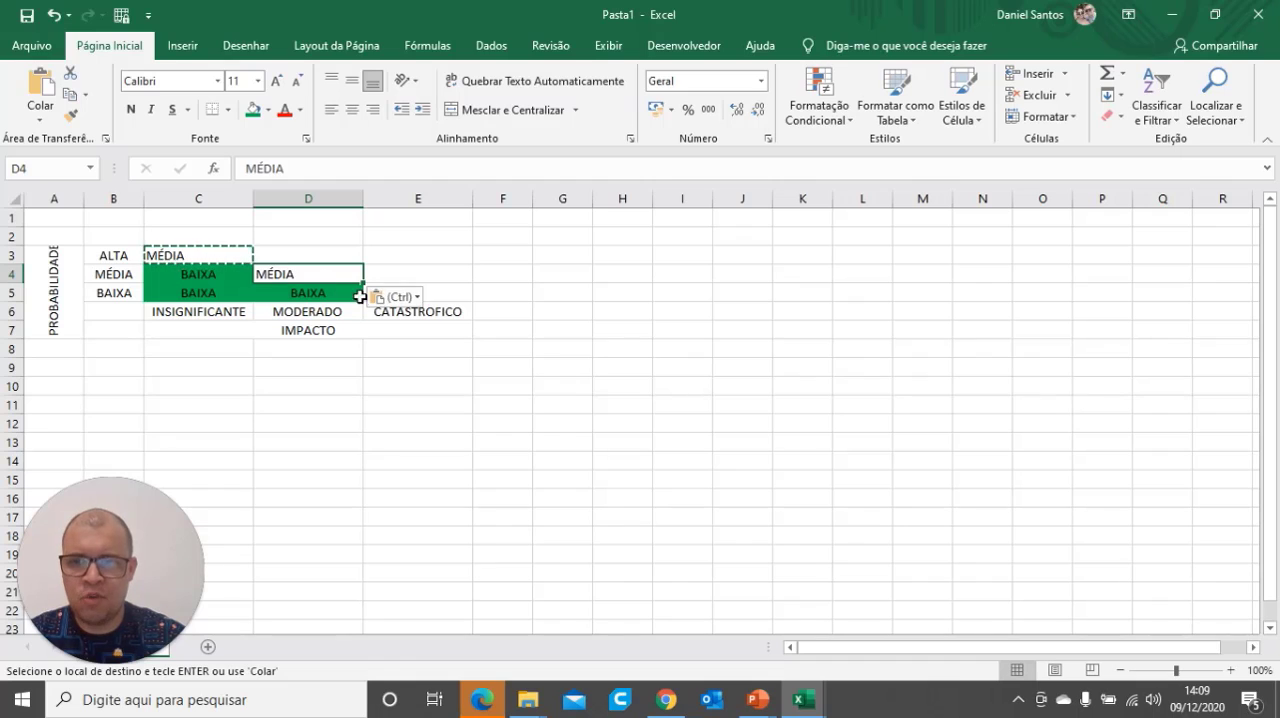
left_click(449, 297)
key("ctrl+v")
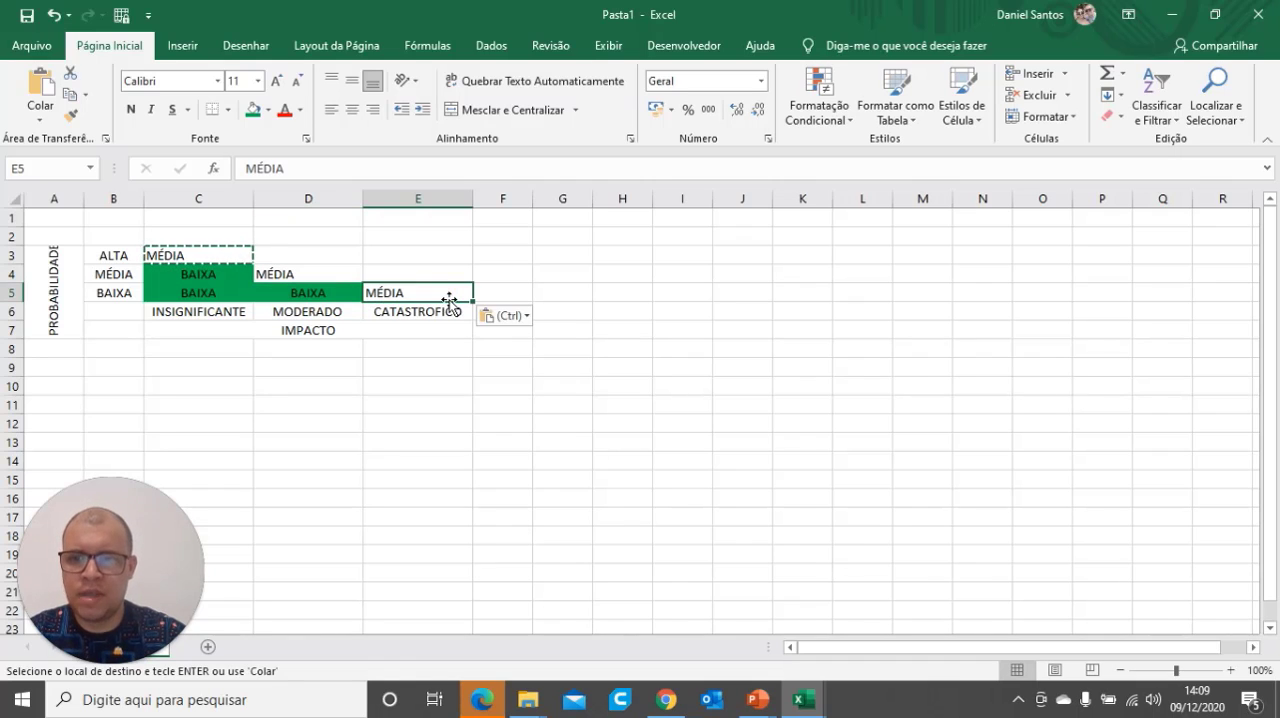
left_click(431, 440)
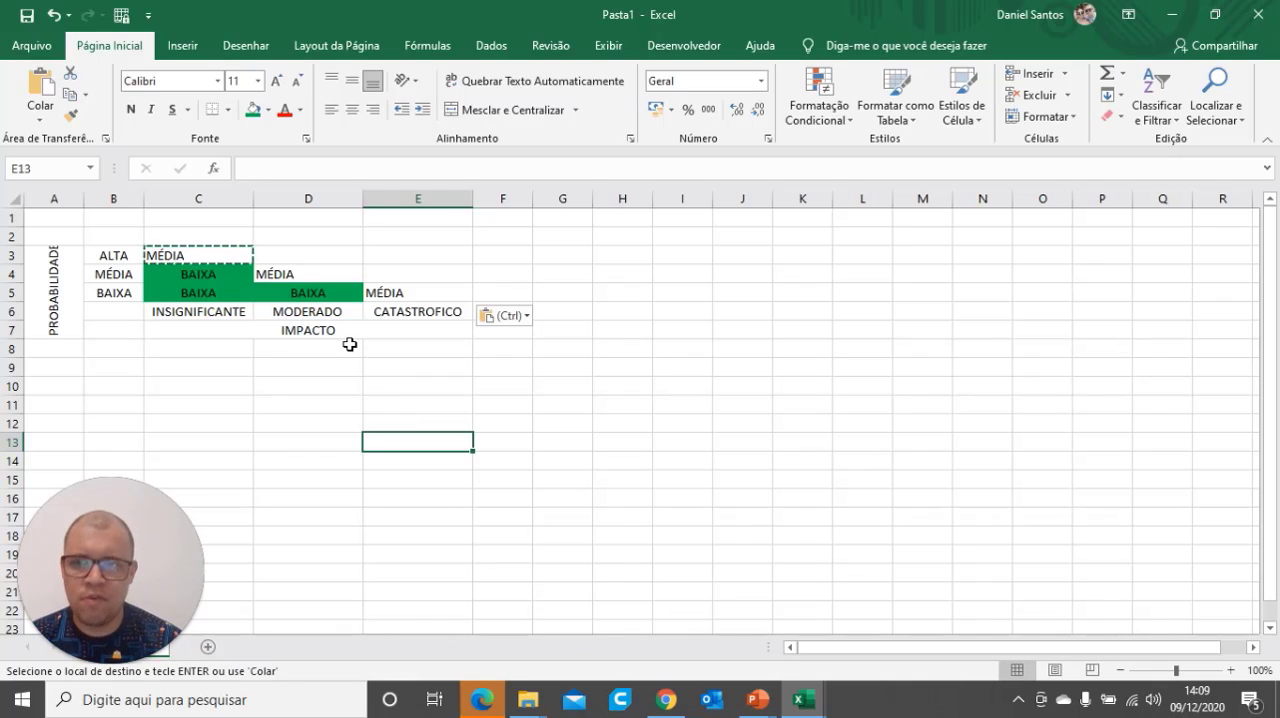
Fill the MÉDIA cells C3, D4 and E5 with the standard orange color
left_click(269, 112)
left_click(300, 272)
key("Left")
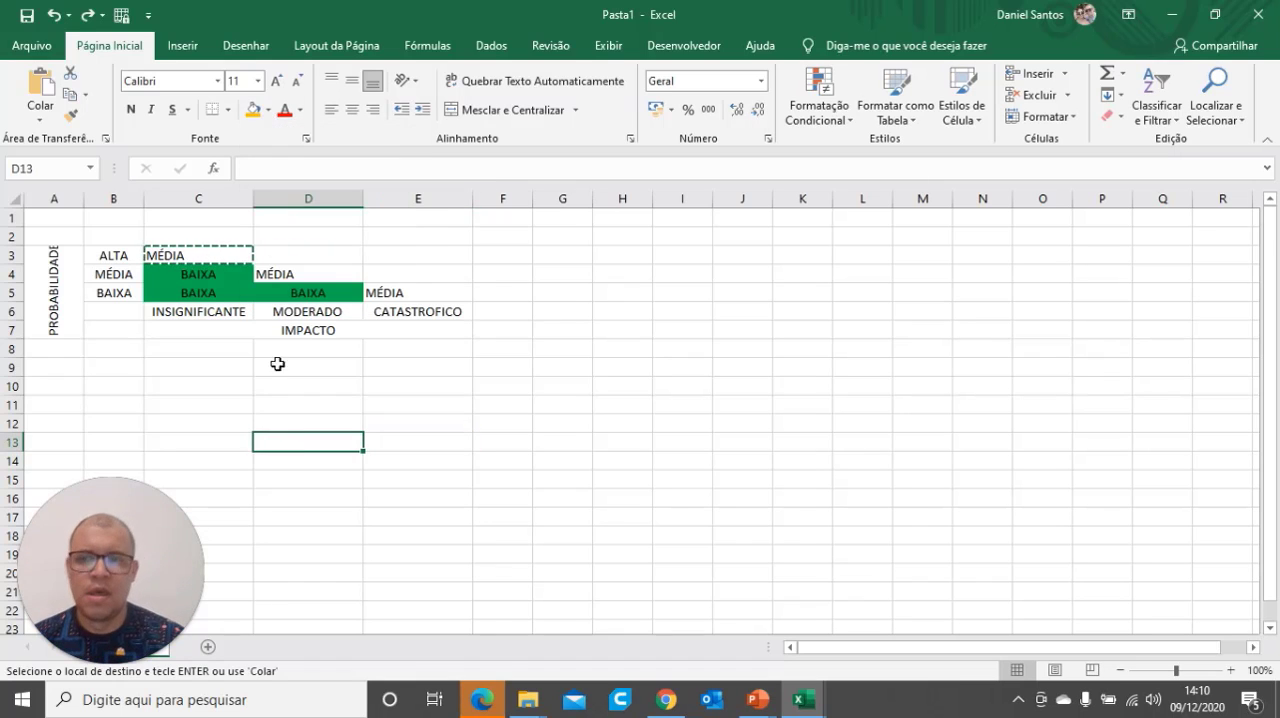
left_click(226, 256)
left_click(253, 109)
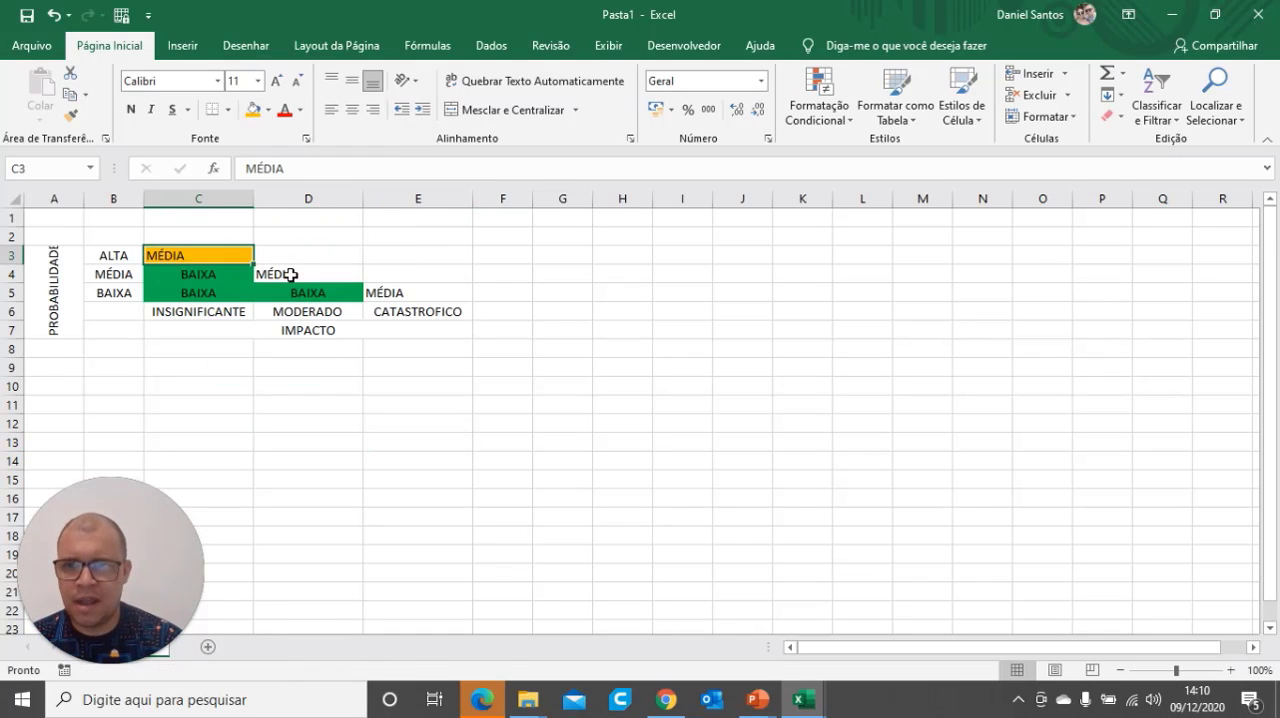
left_click(296, 277)
left_click(253, 109)
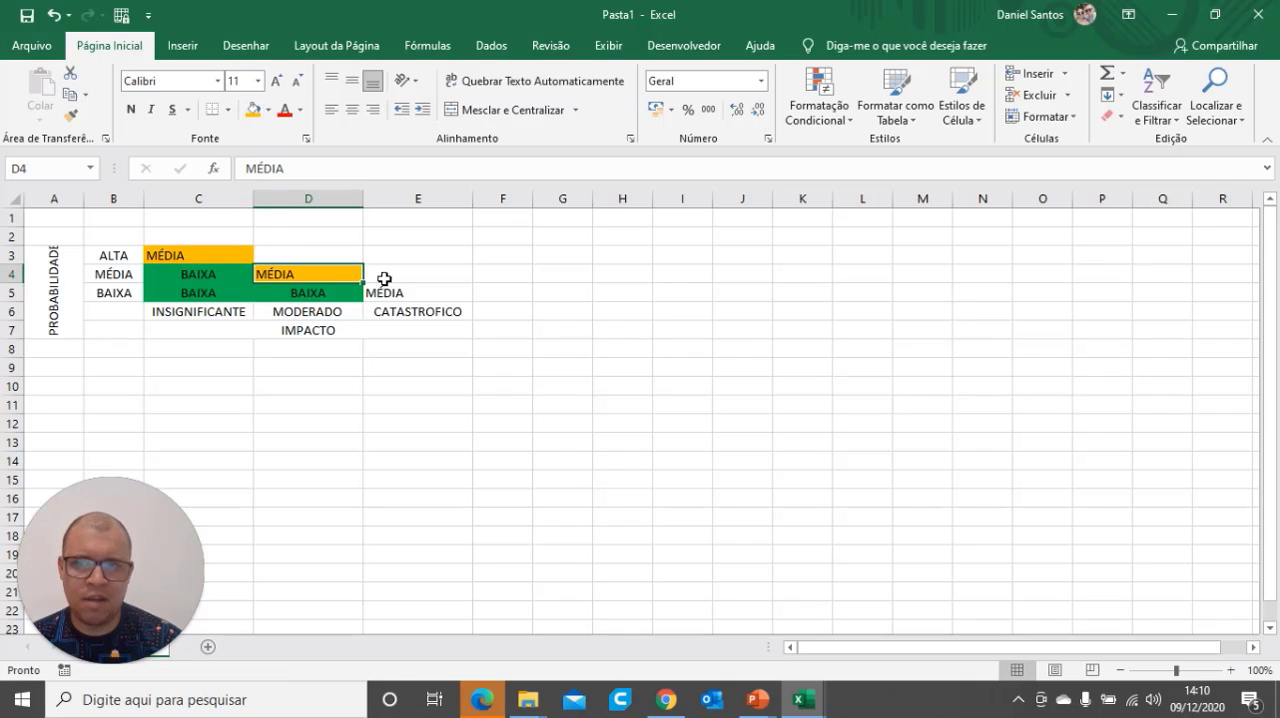
left_click(388, 293)
left_click(253, 109)
left_click(420, 388)
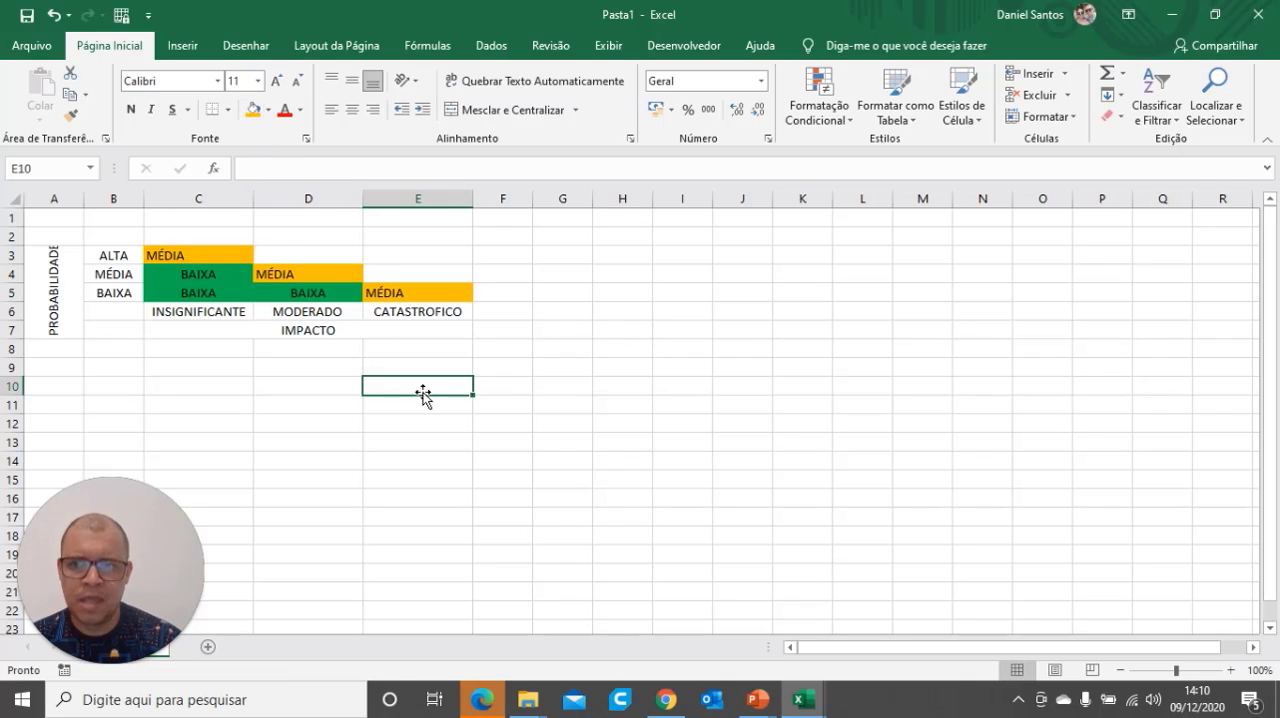
Check the high-risk positions on the PowerPoint slide, and in Excel enter ALTA in D3
mouse_move(752, 702)
left_click(870, 625)
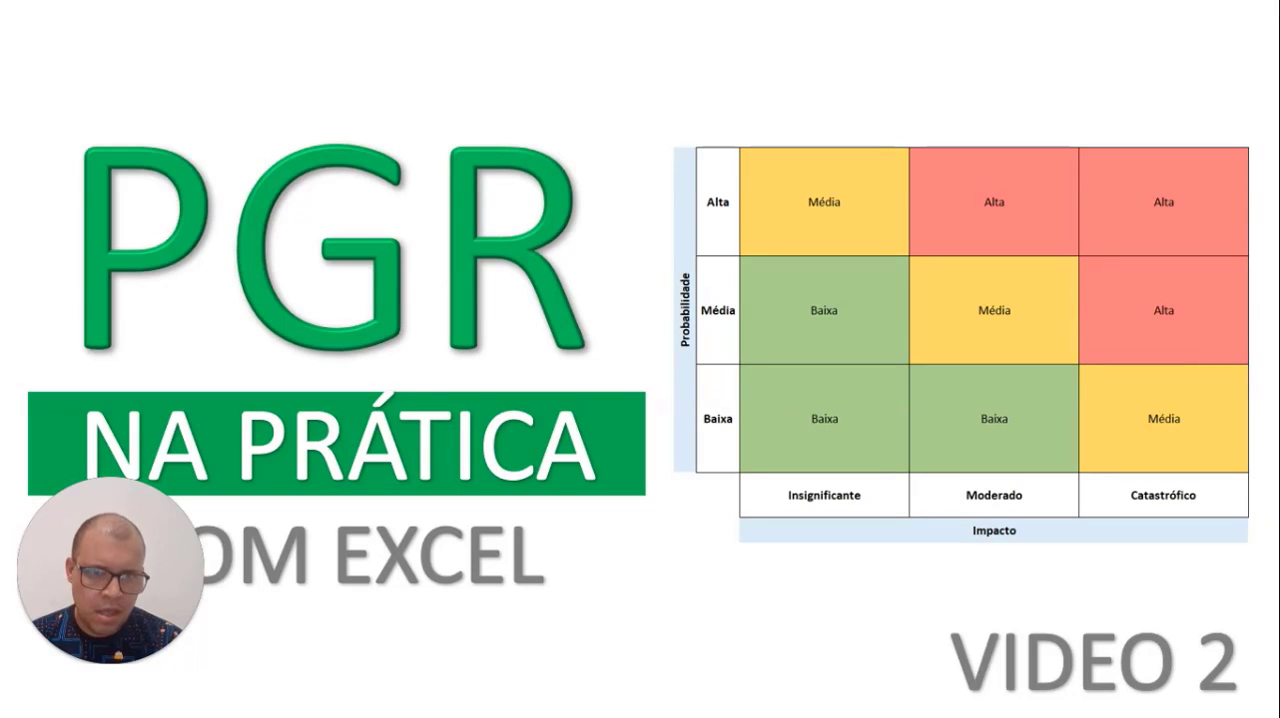
key("alt+Tab")
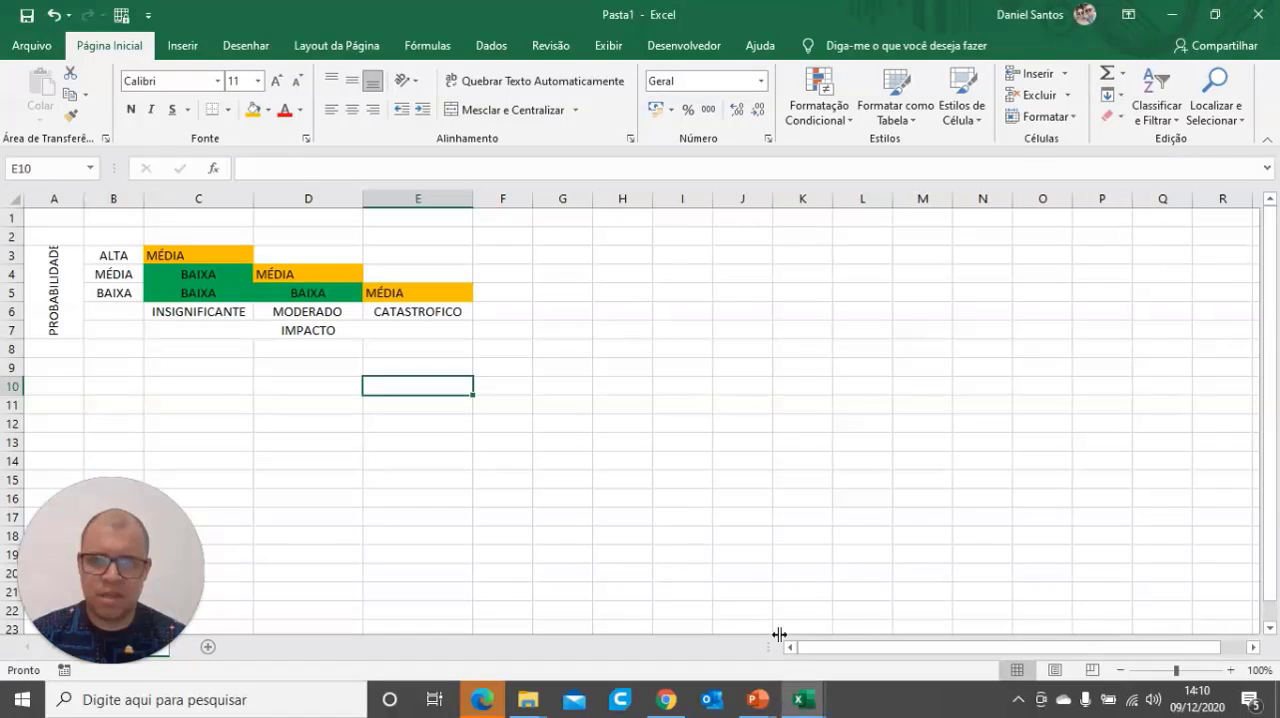
left_click(316, 254)
type("ALTA")
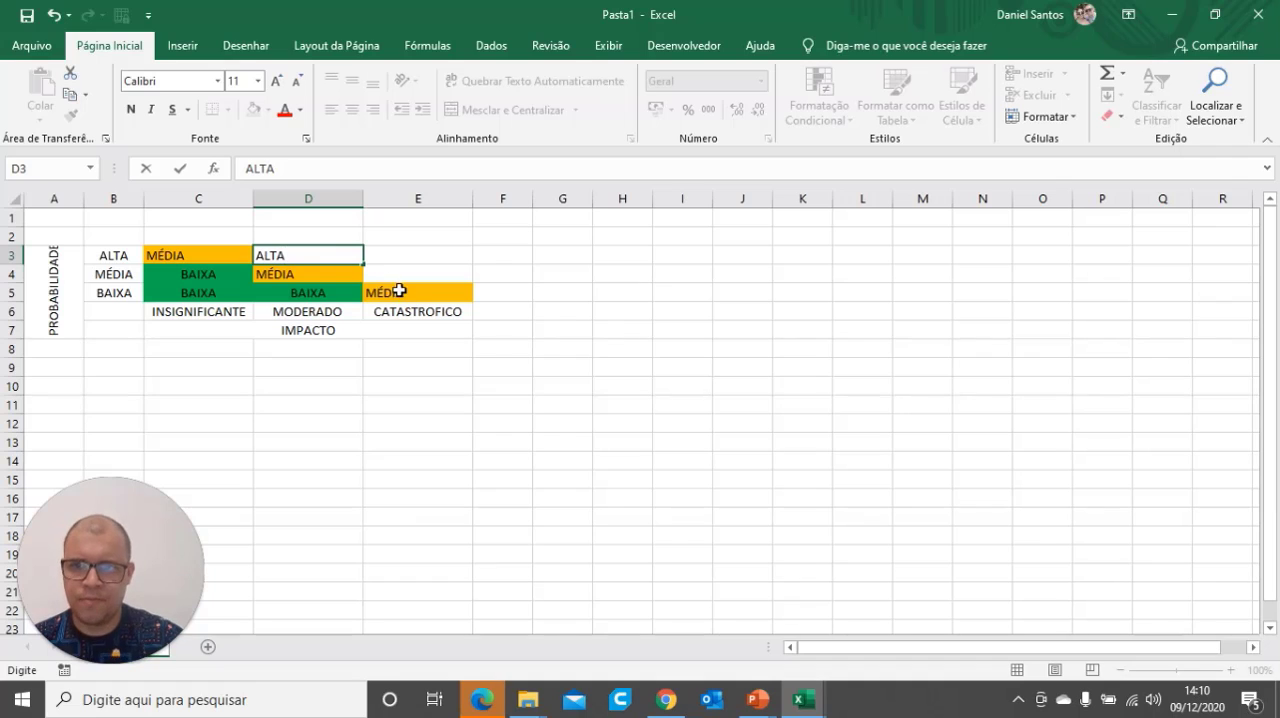
left_click(335, 315)
Copy ALTA from D3 into E3 and E4
left_click(328, 258)
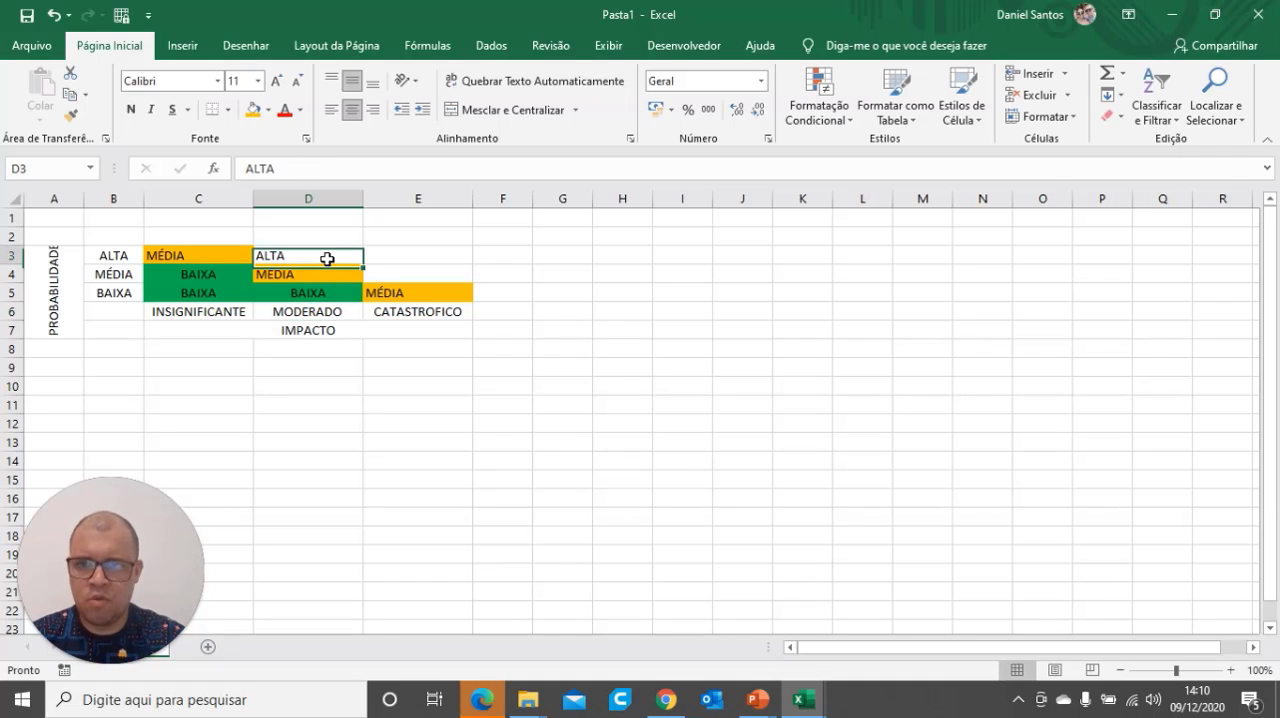
key("ctrl+c")
left_click(443, 258)
key("ctrl+v")
left_click(428, 276)
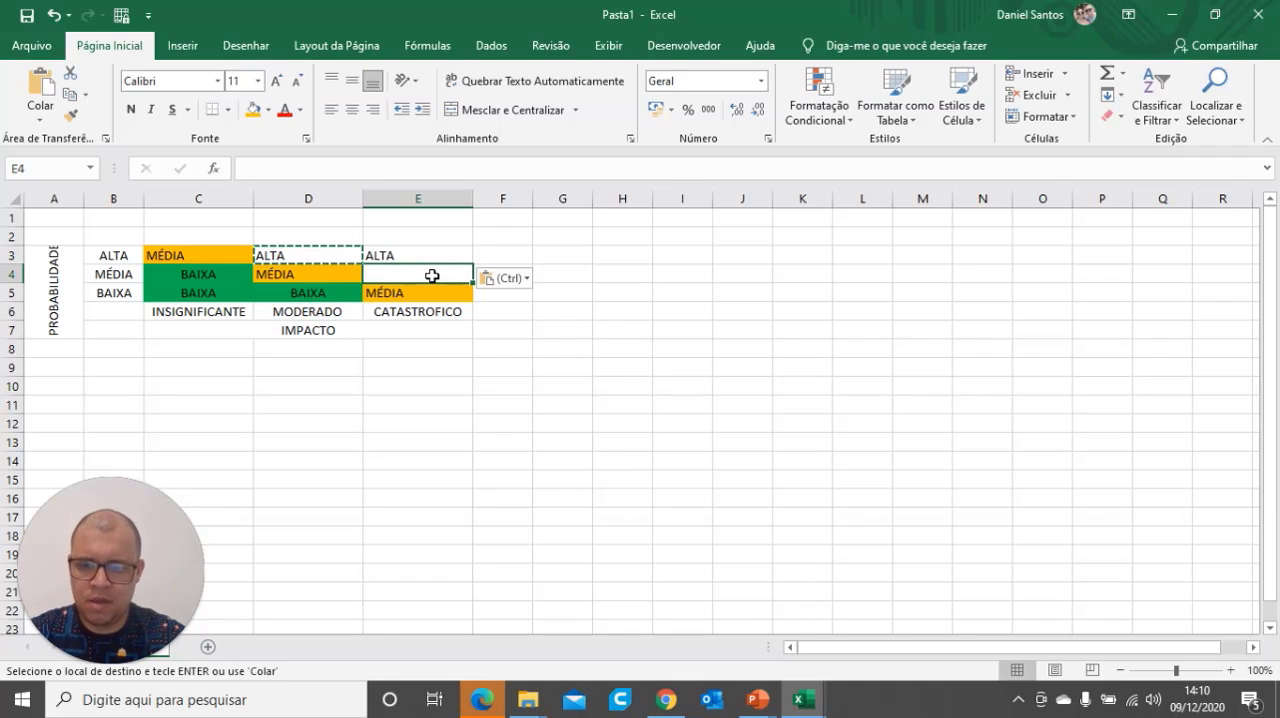
key("ctrl+v")
left_click(418, 404)
Fill the ALTA cells E3, E4 and D3 with the standard red color
left_click_drag(384, 253, 381, 272)
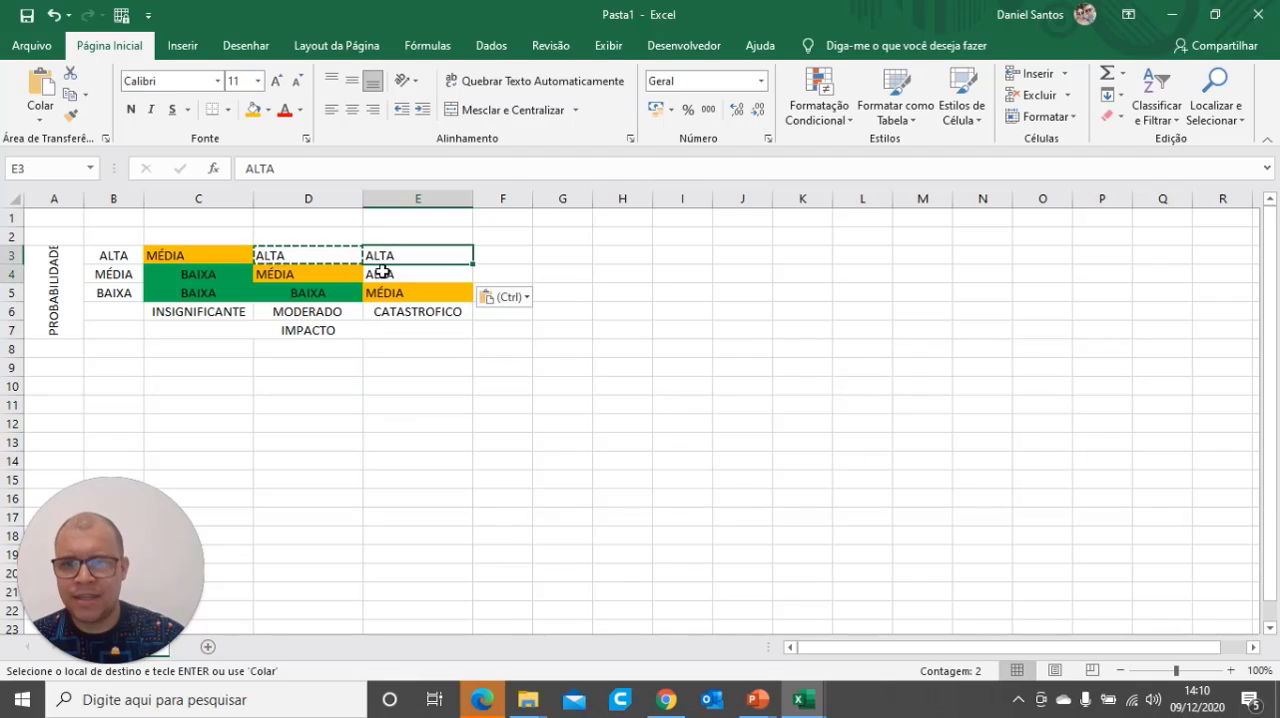
left_click(268, 110)
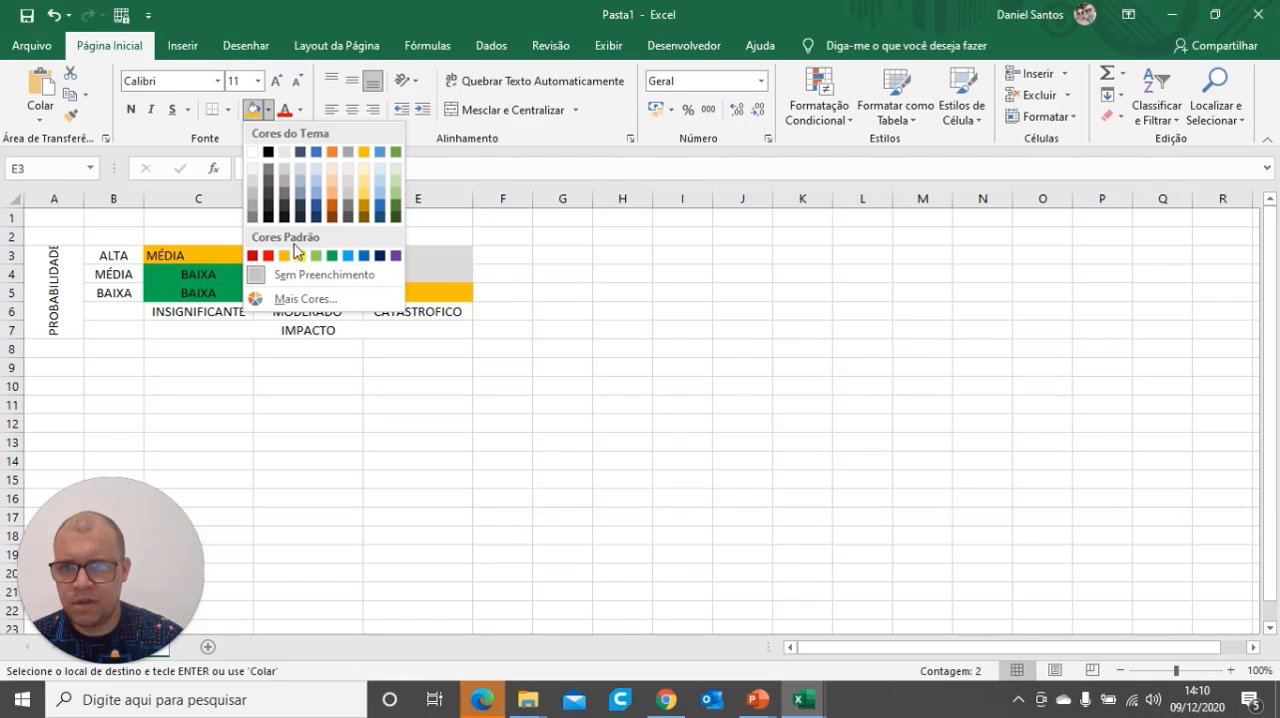
left_click(268, 256)
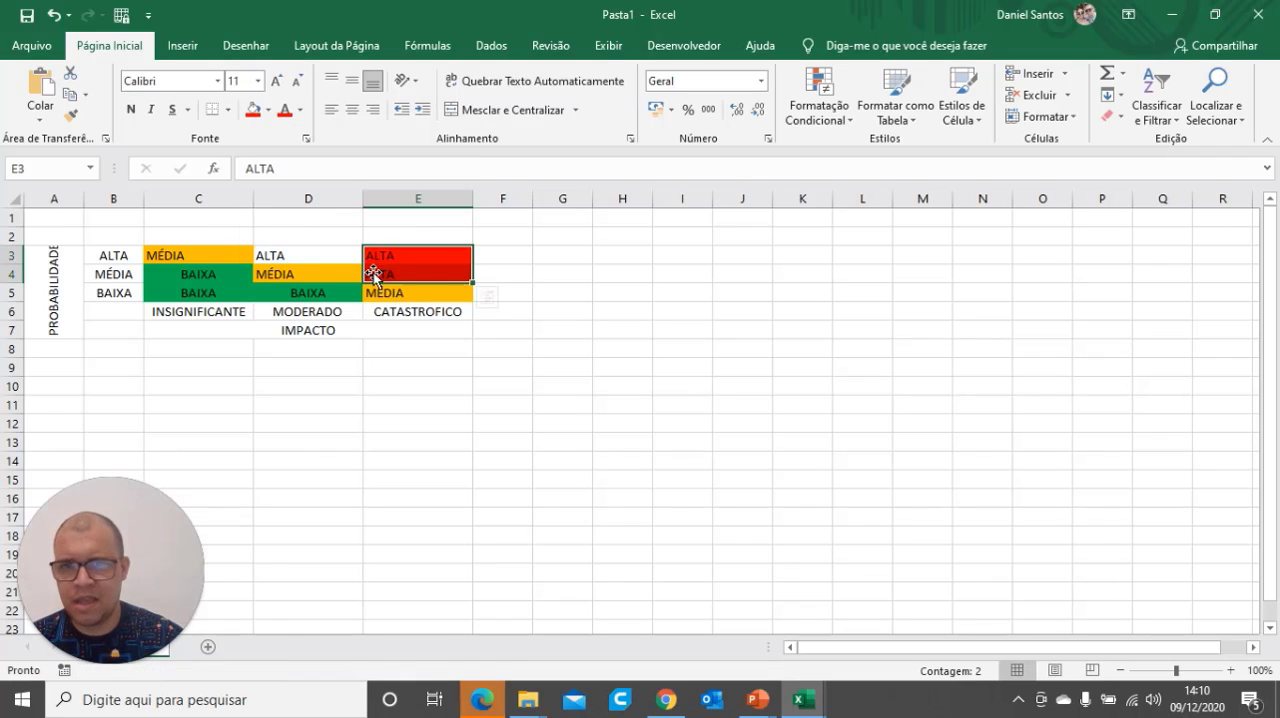
left_click(329, 257)
left_click(254, 117)
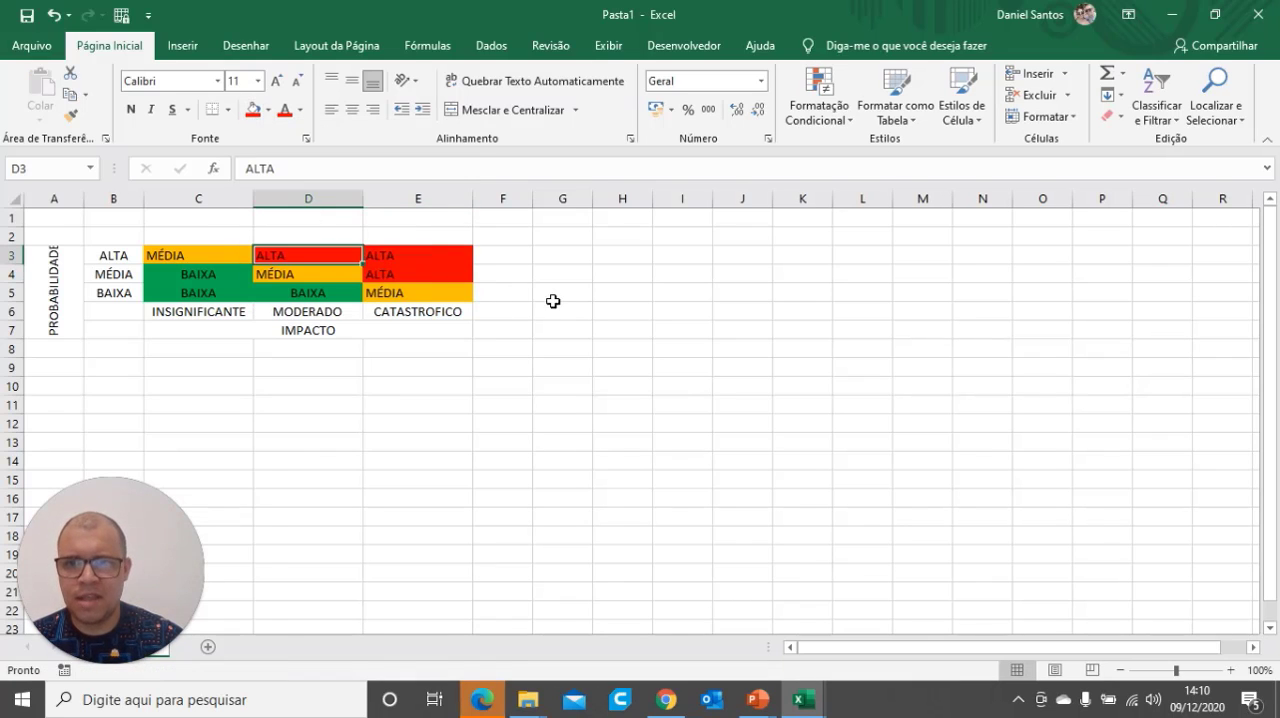
left_click(552, 298)
Center all risk level entries in C3:E5 horizontally and vertically
left_click(214, 259)
left_click_drag(214, 259, 414, 291)
left_click(352, 112)
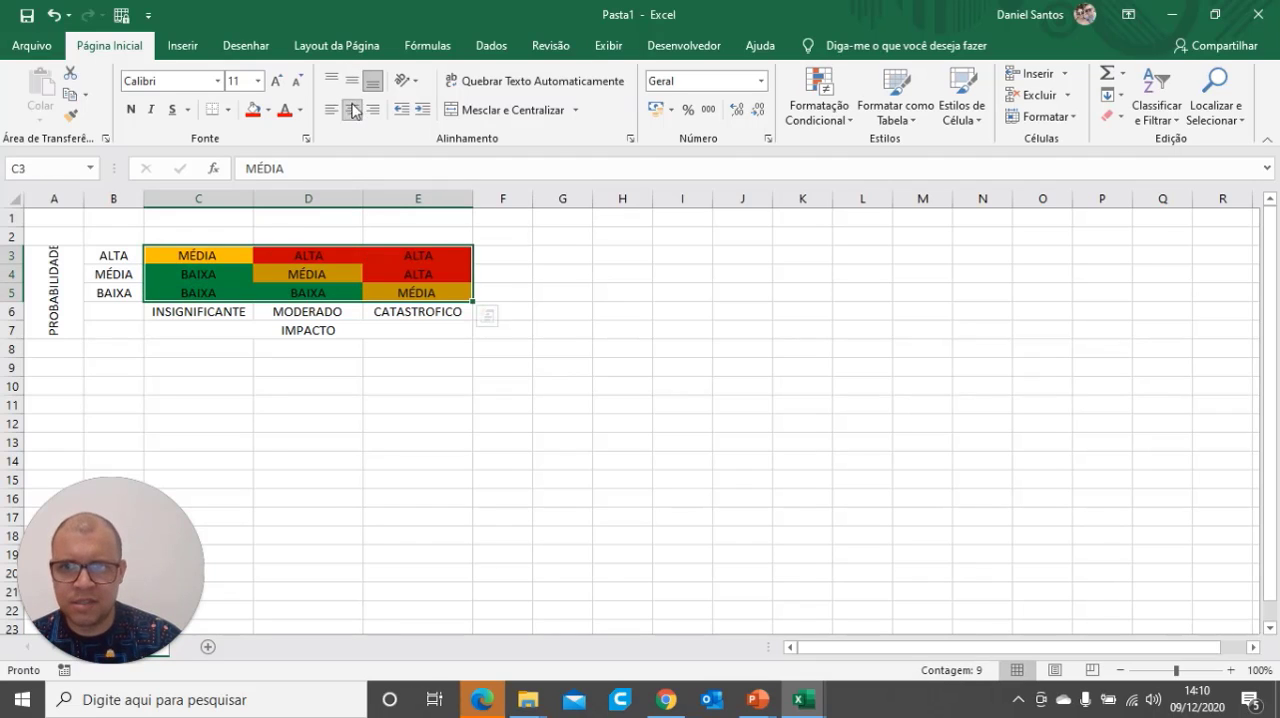
left_click(352, 80)
Make the risk level text in C3:E5 bold and white
left_click(131, 109)
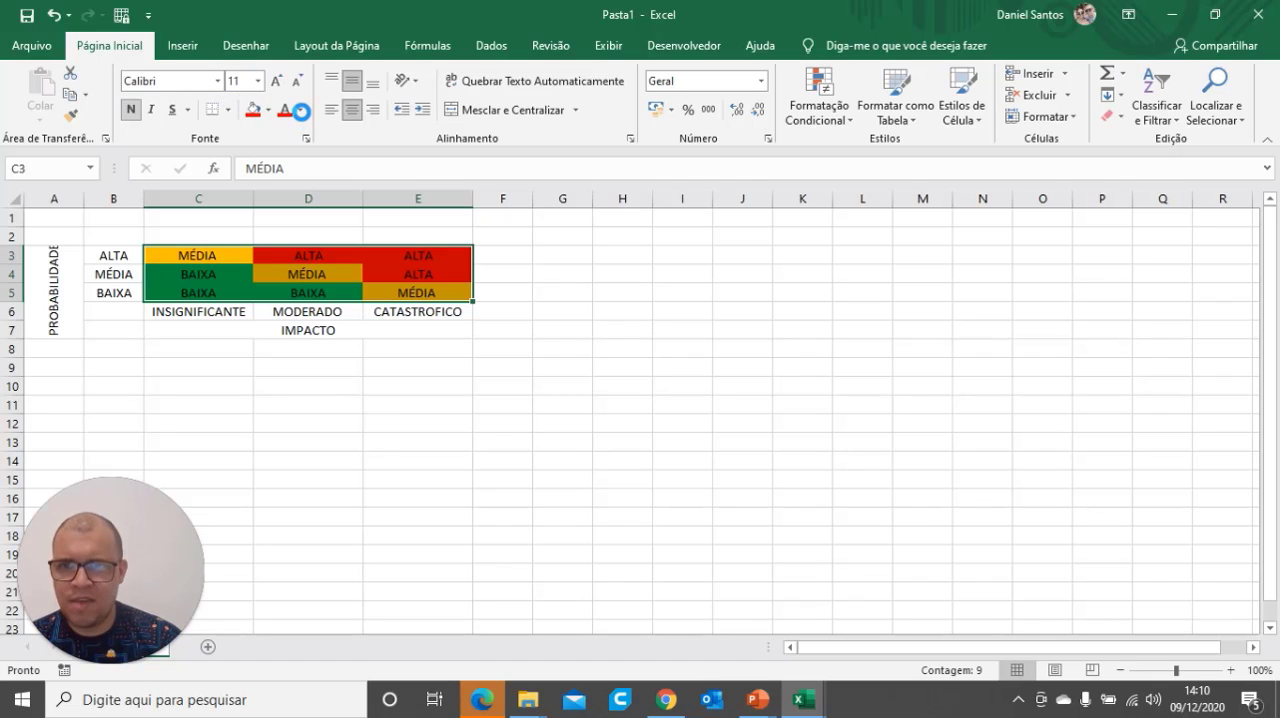
left_click(300, 111)
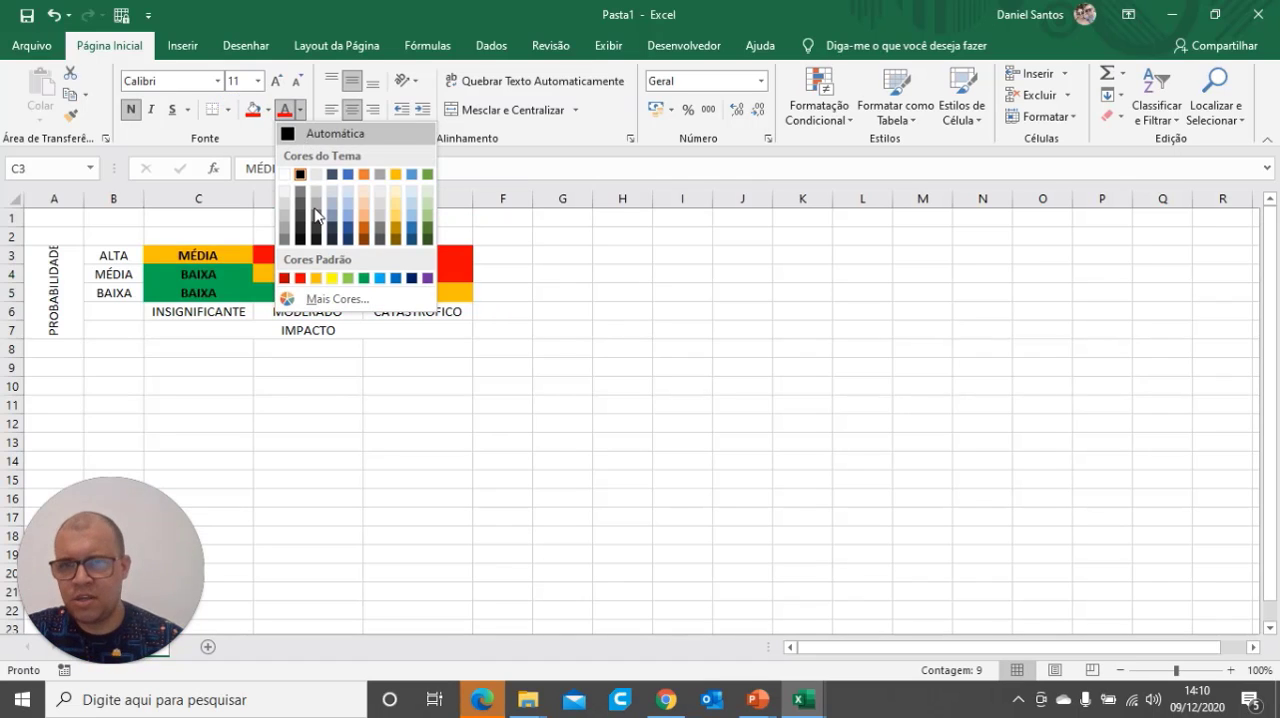
left_click(286, 176)
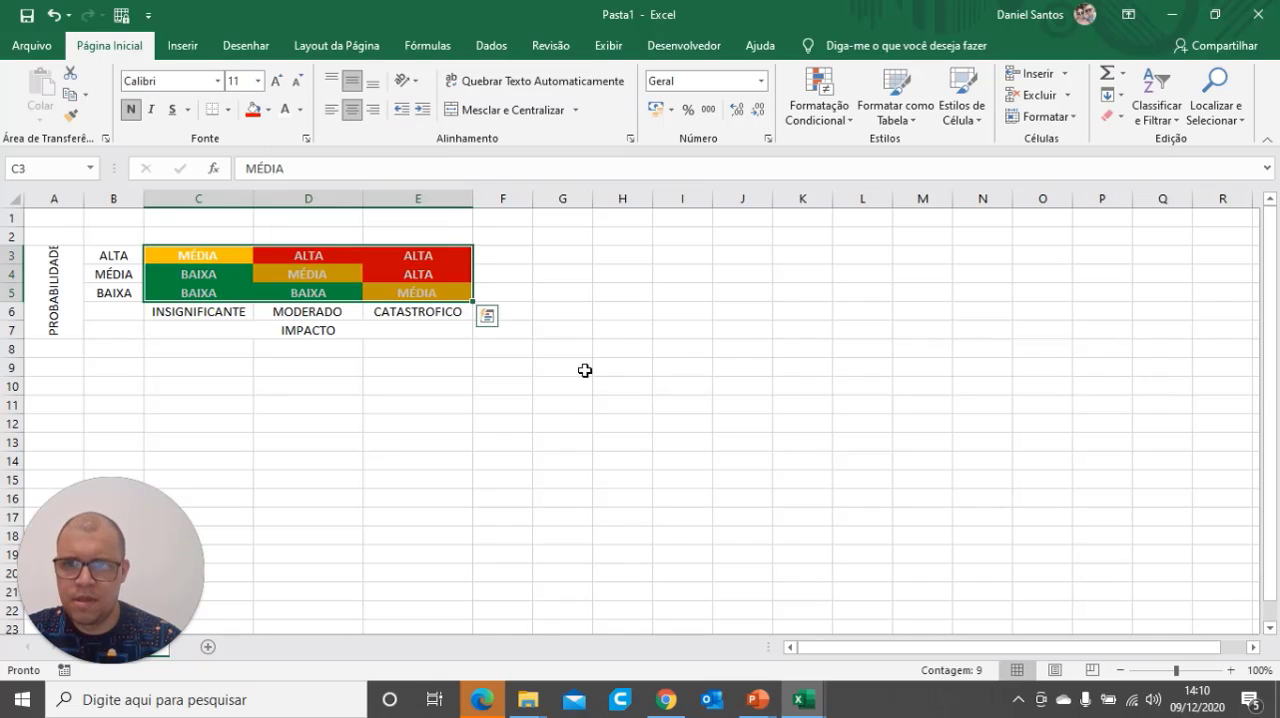
left_click(586, 368)
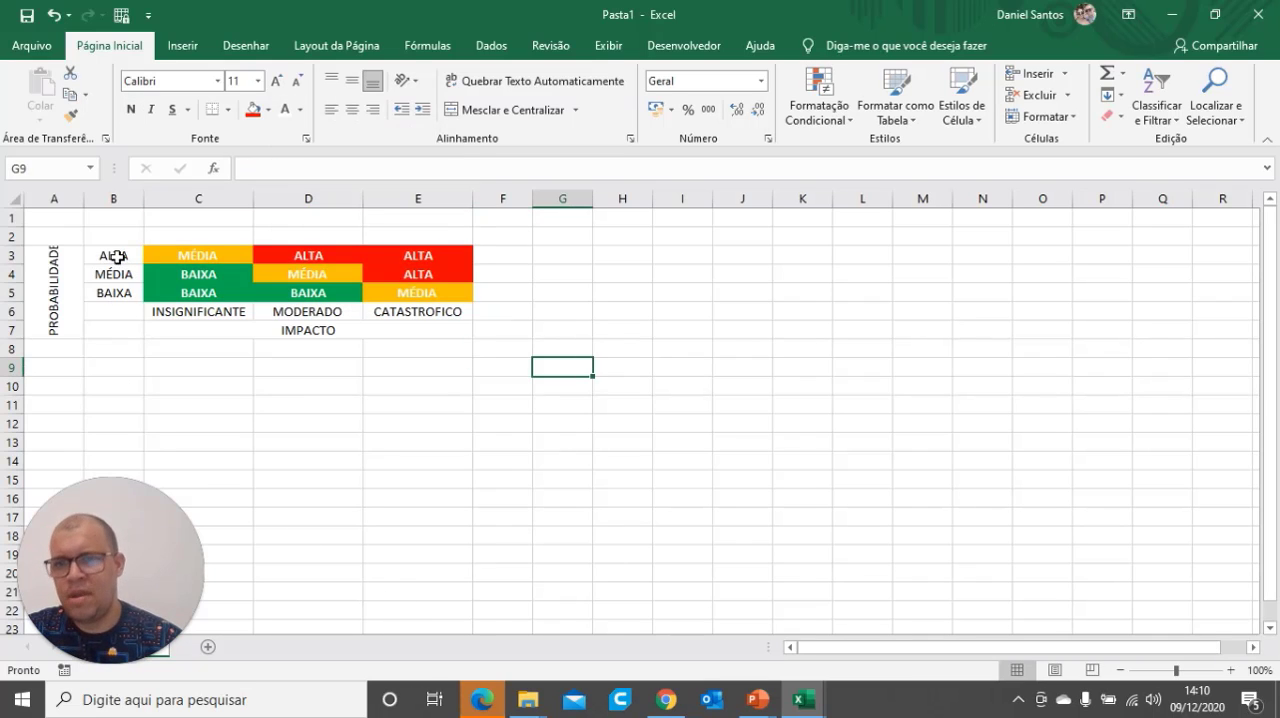
Apply all borders to the probability labels and risk levels in B3:E5
left_click_drag(120, 257, 424, 299)
left_click(228, 109)
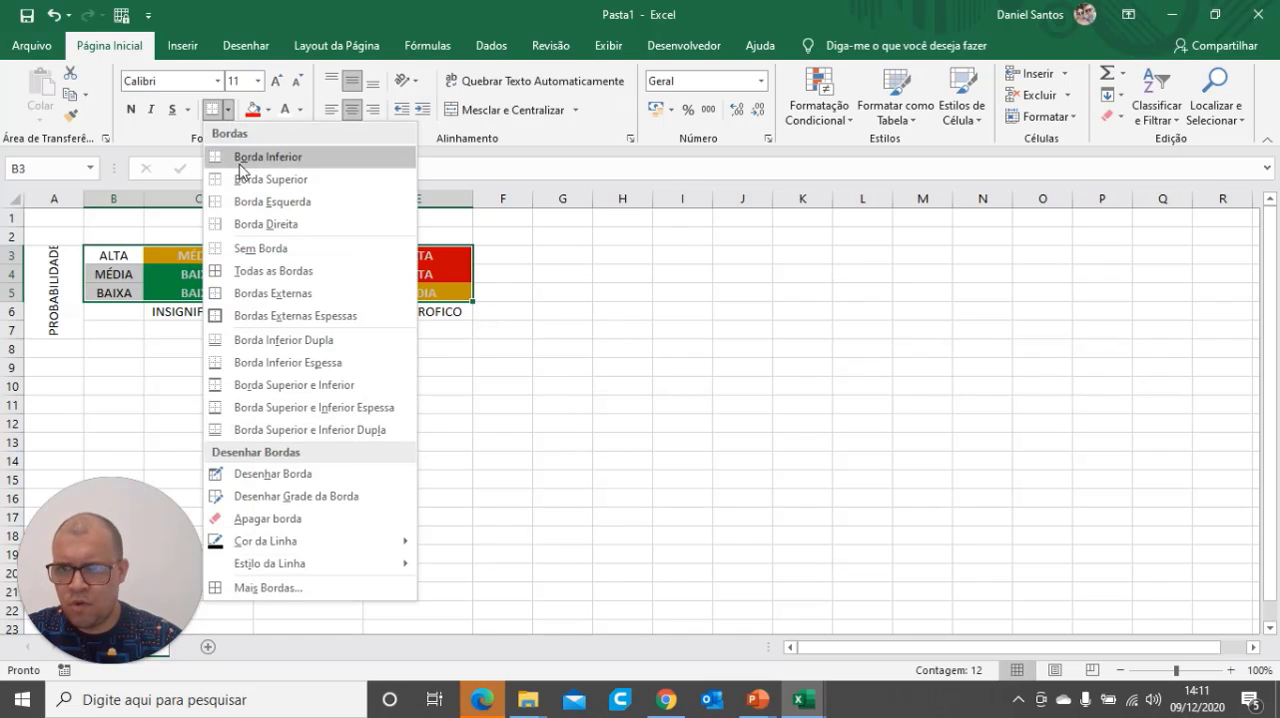
left_click(273, 271)
left_click(490, 422)
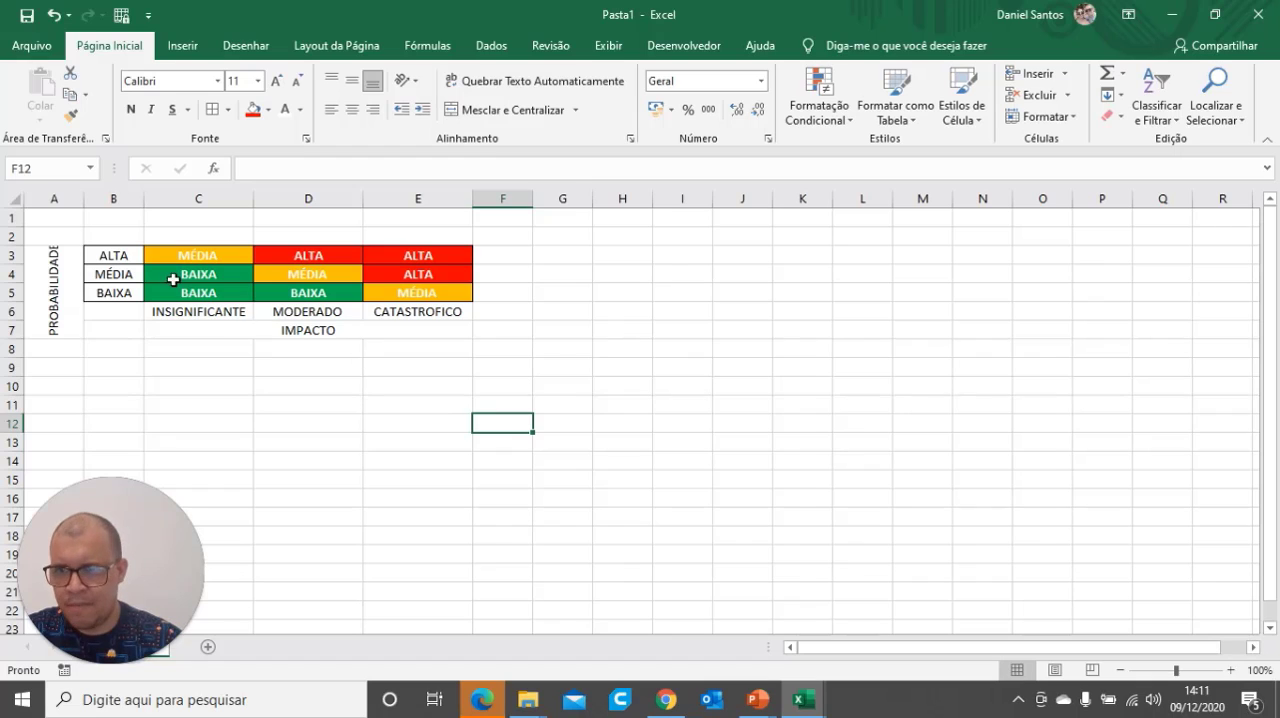
Apply all borders to the impact labels and the merged IMPACTO title in C6:E7
left_click(210, 311)
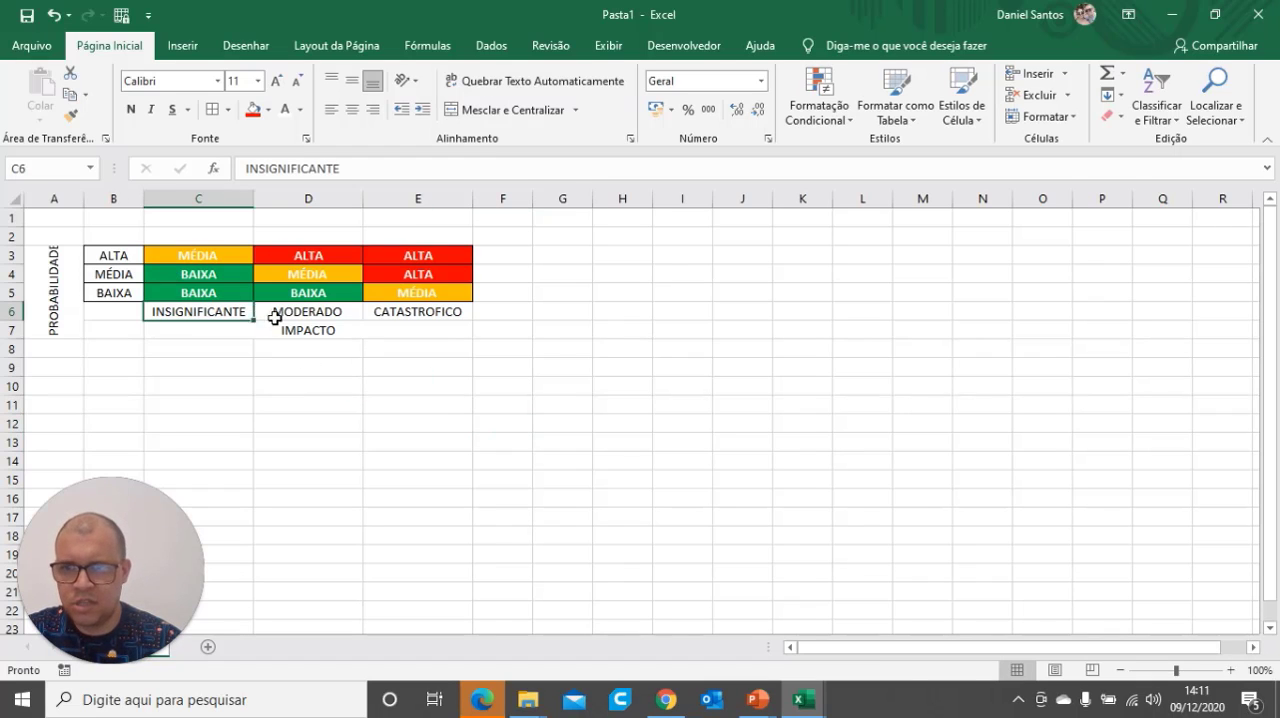
left_click_drag(275, 317, 317, 331)
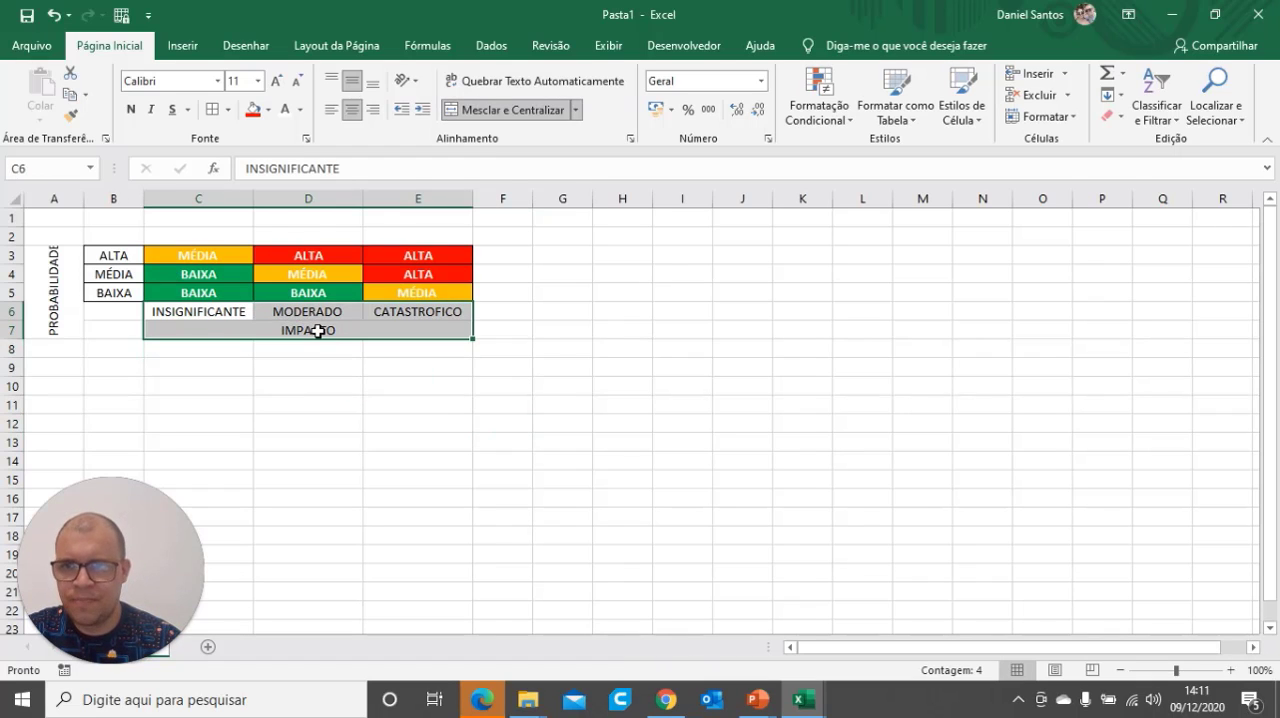
left_click(213, 110)
left_click(318, 402)
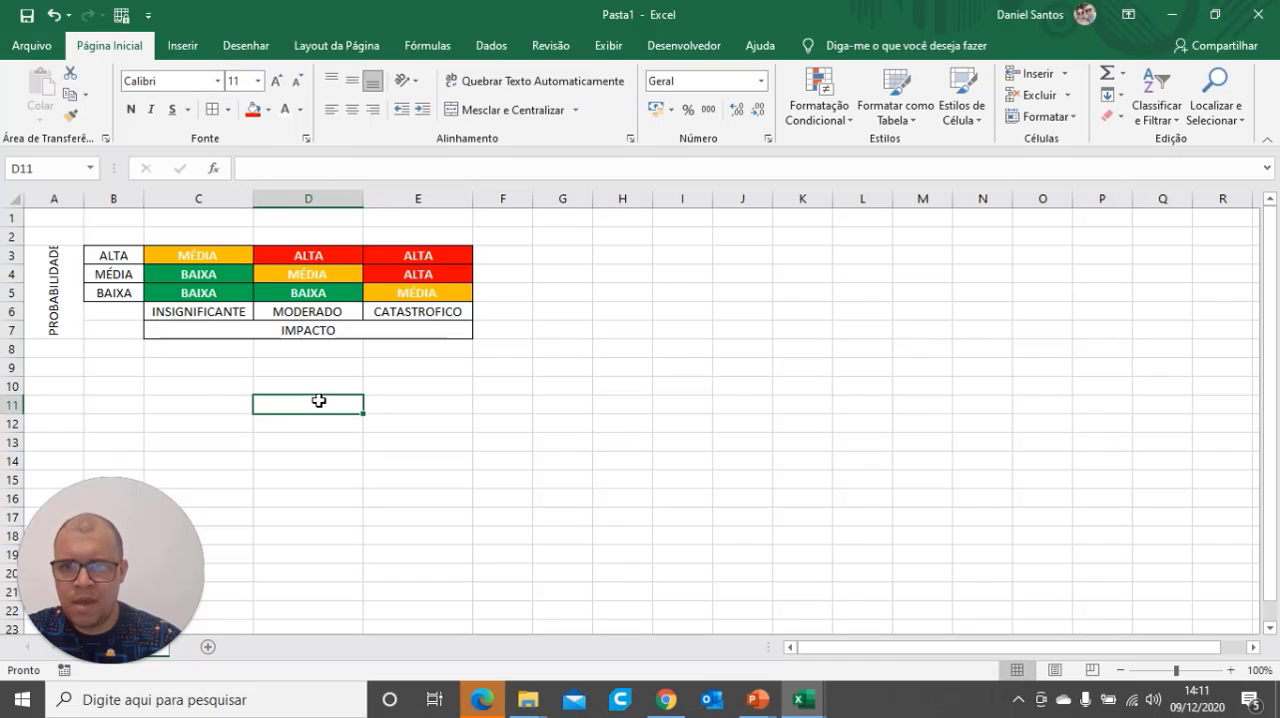
Insert a blank column before column A to shift the risk matrix one column over
left_click(70, 311)
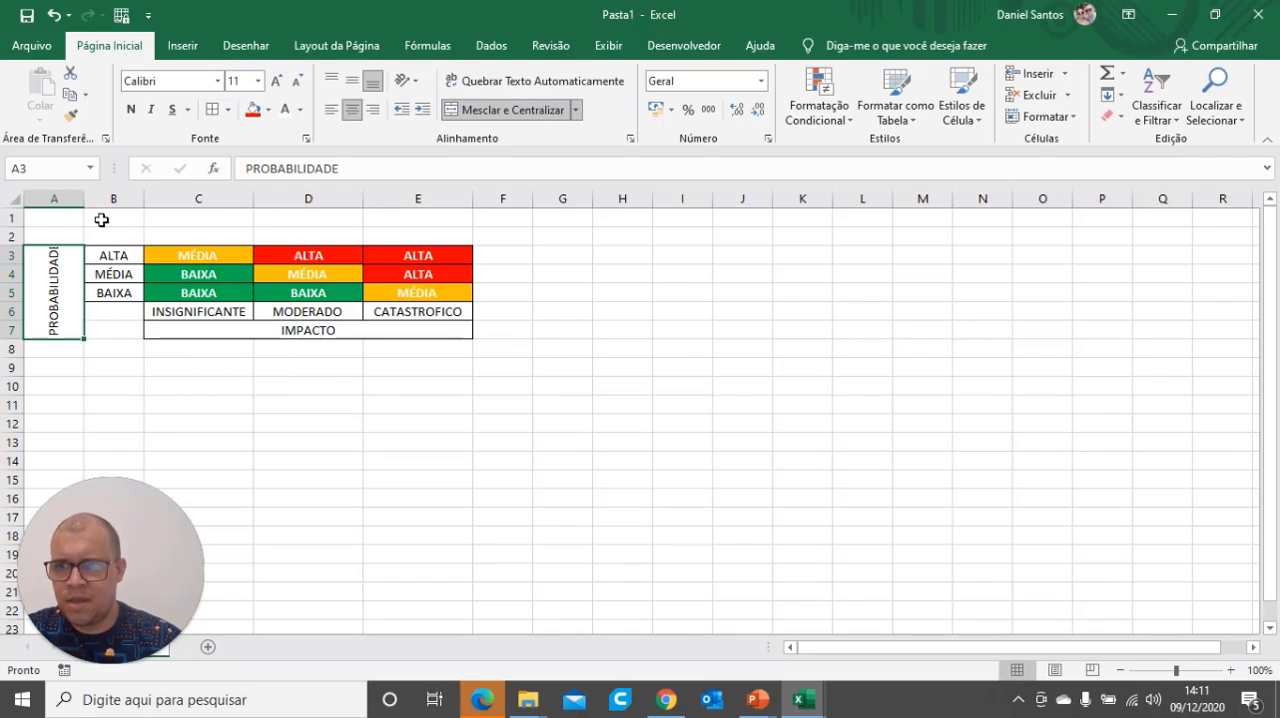
left_click(43, 205)
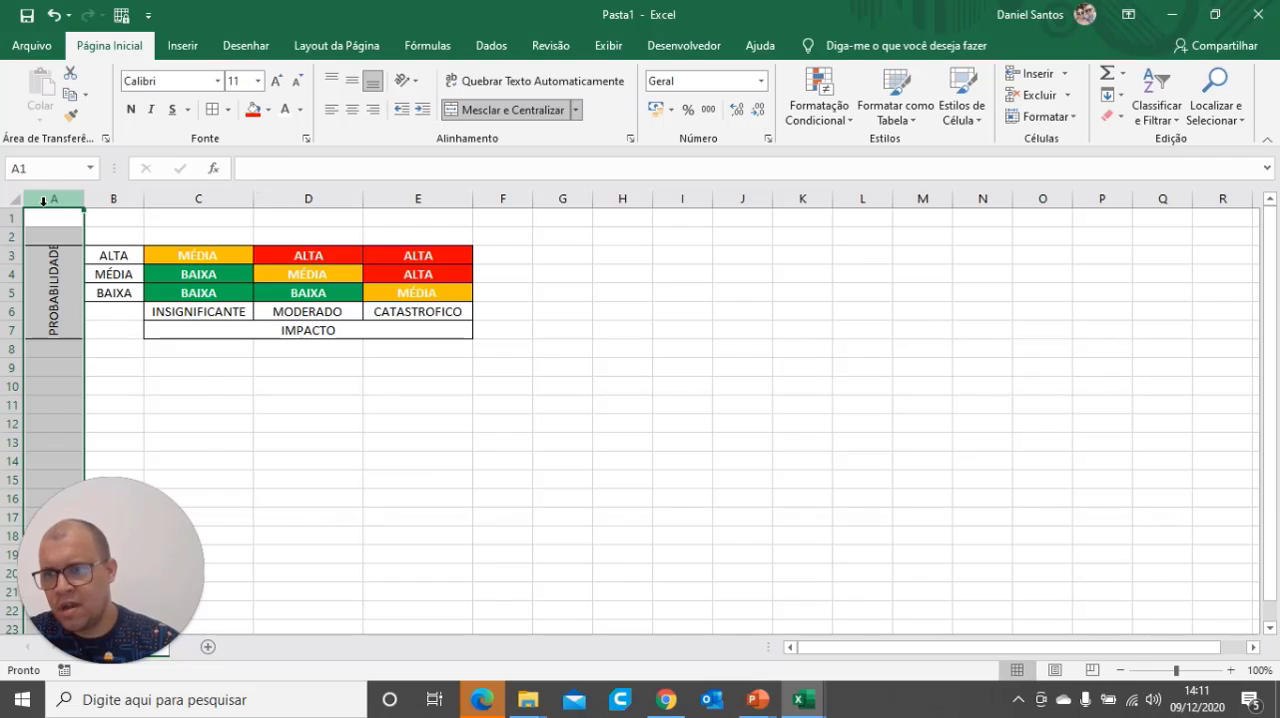
right_click(43, 201)
left_click(94, 336)
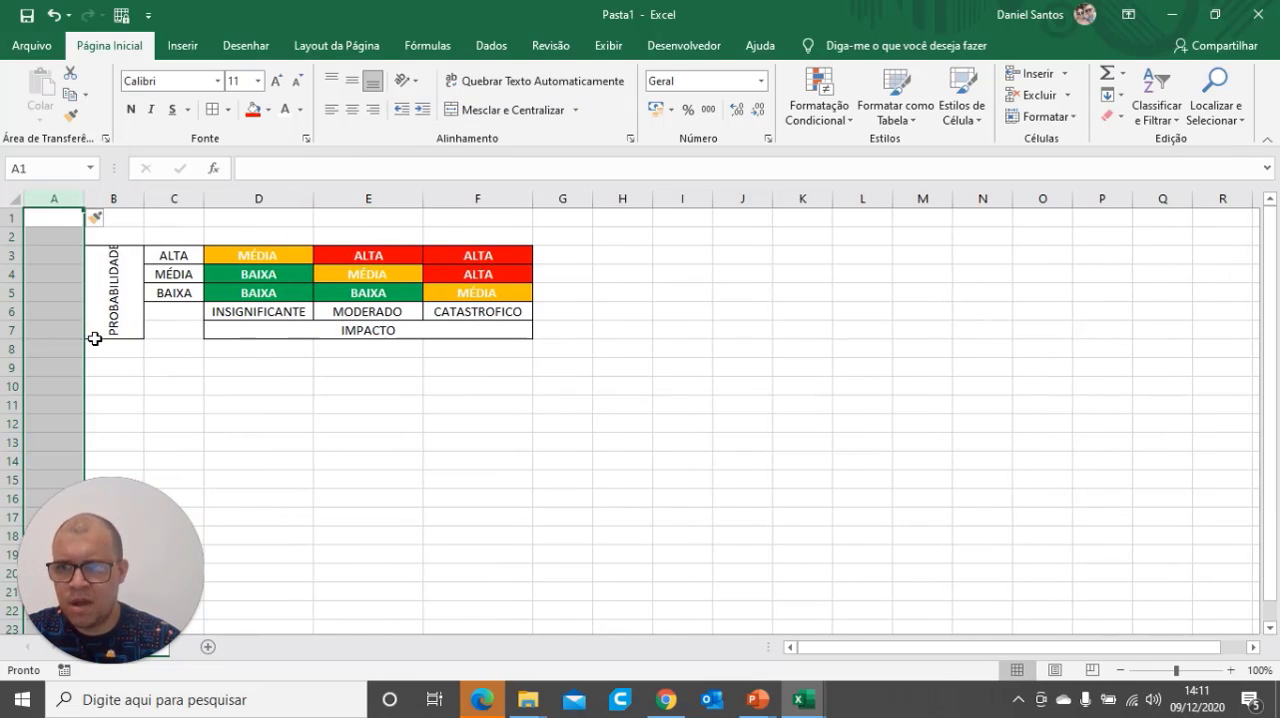
left_click(271, 403)
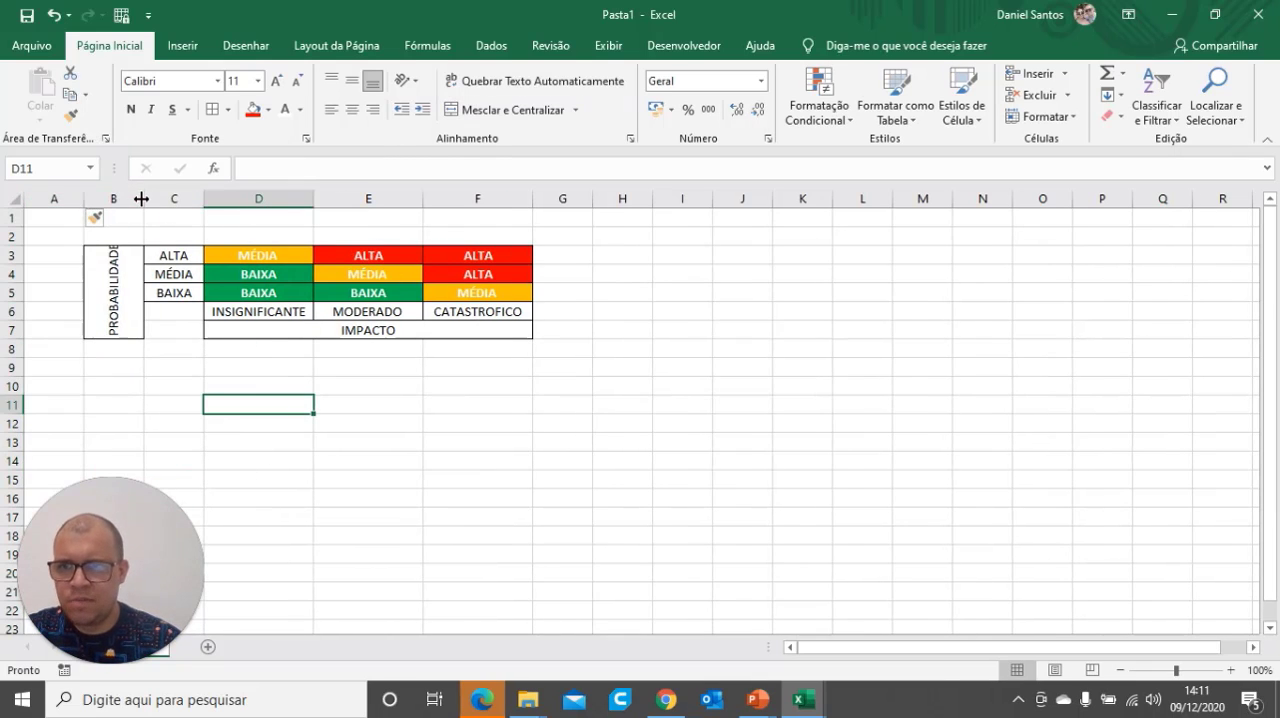
Narrow column B to fit the vertical PROBABILIDADE title and reduce the title's font size to 10
left_click_drag(142, 199, 97, 199)
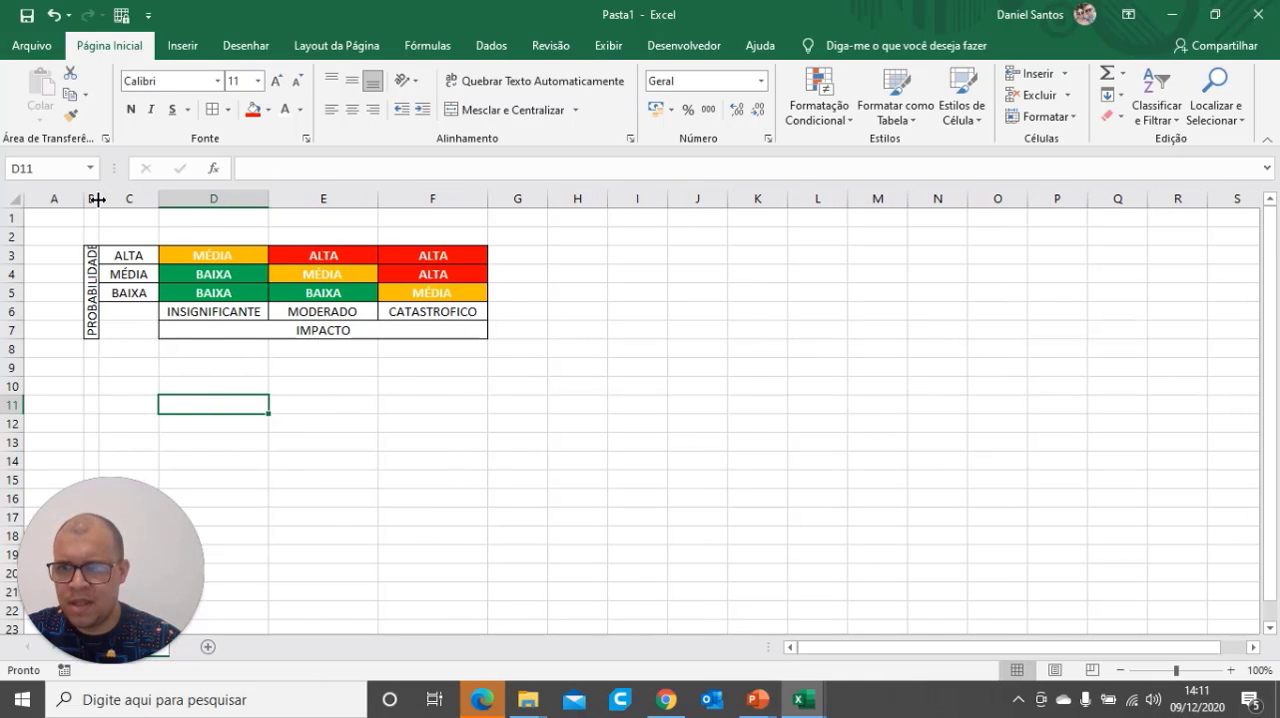
left_click(93, 324)
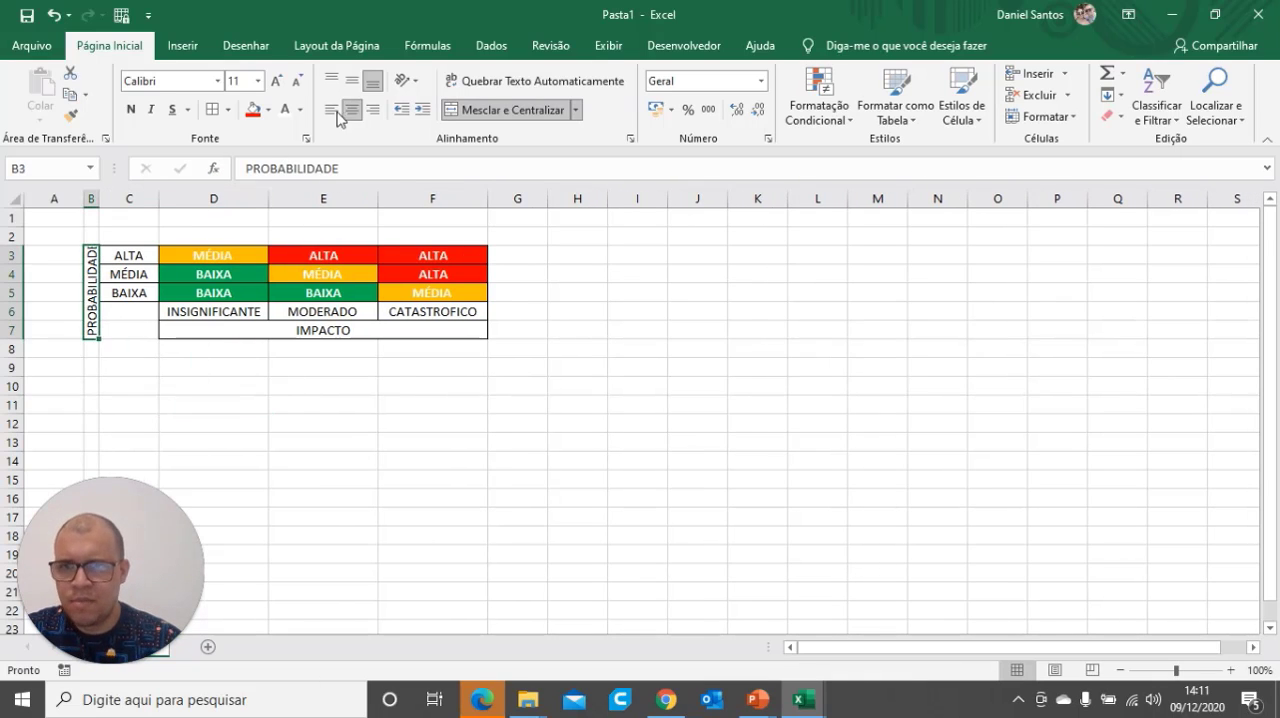
left_click(297, 82)
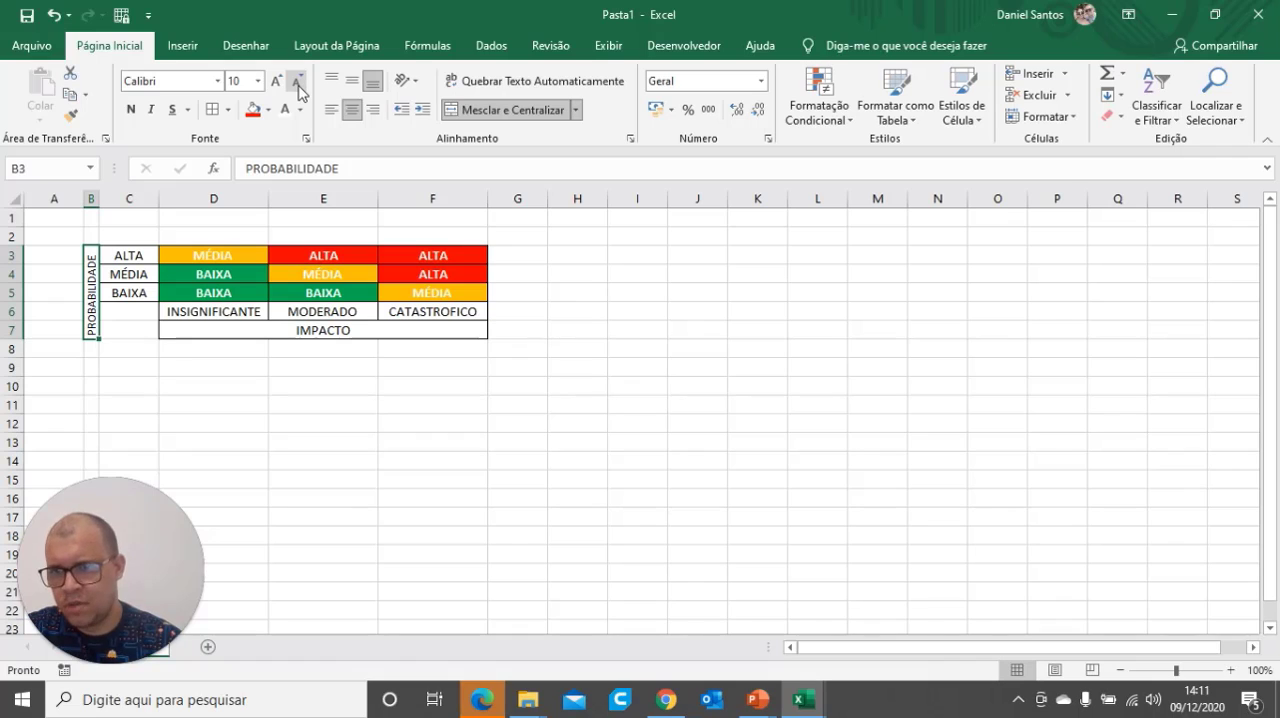
left_click(334, 443)
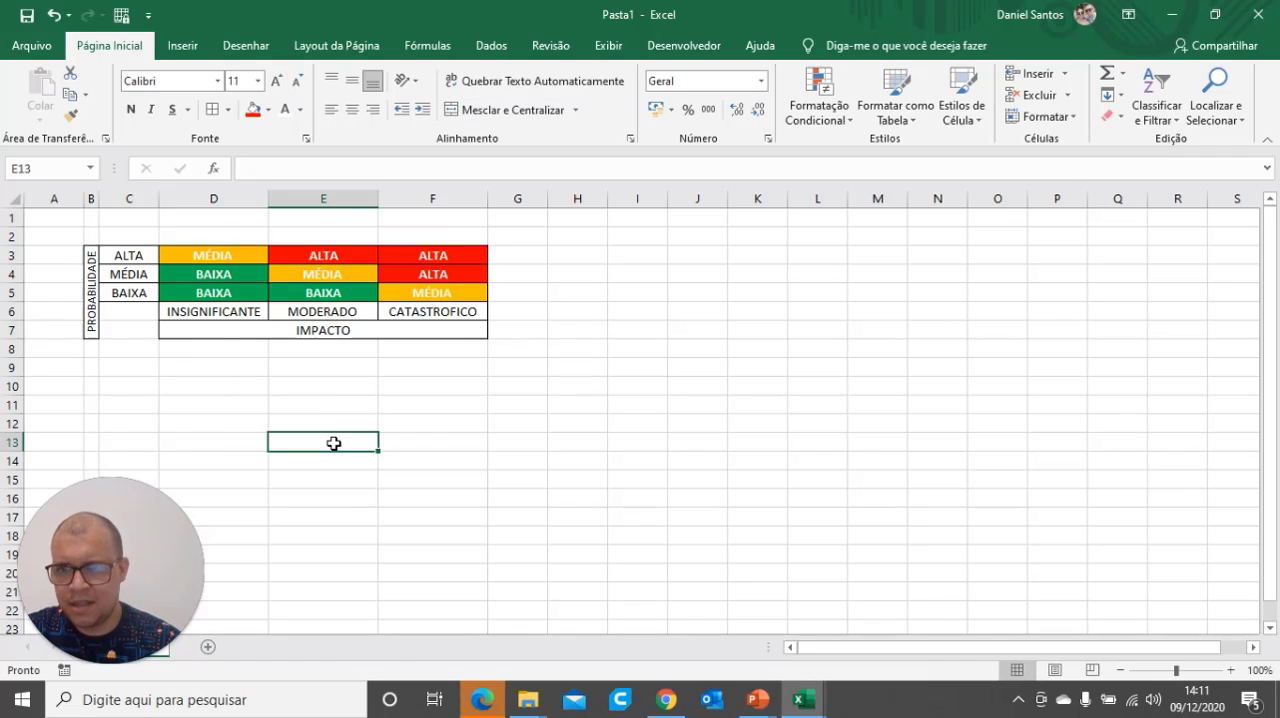
left_click(209, 331)
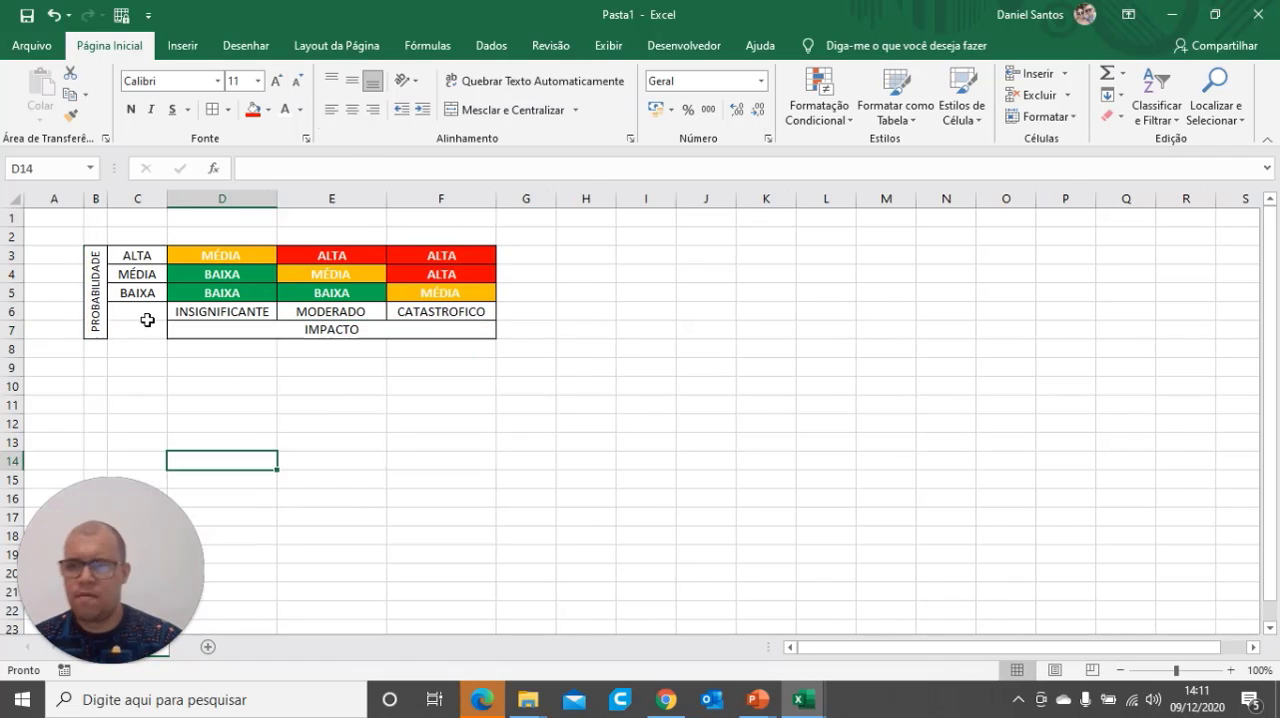
left_click(145, 312)
left_click(501, 425)
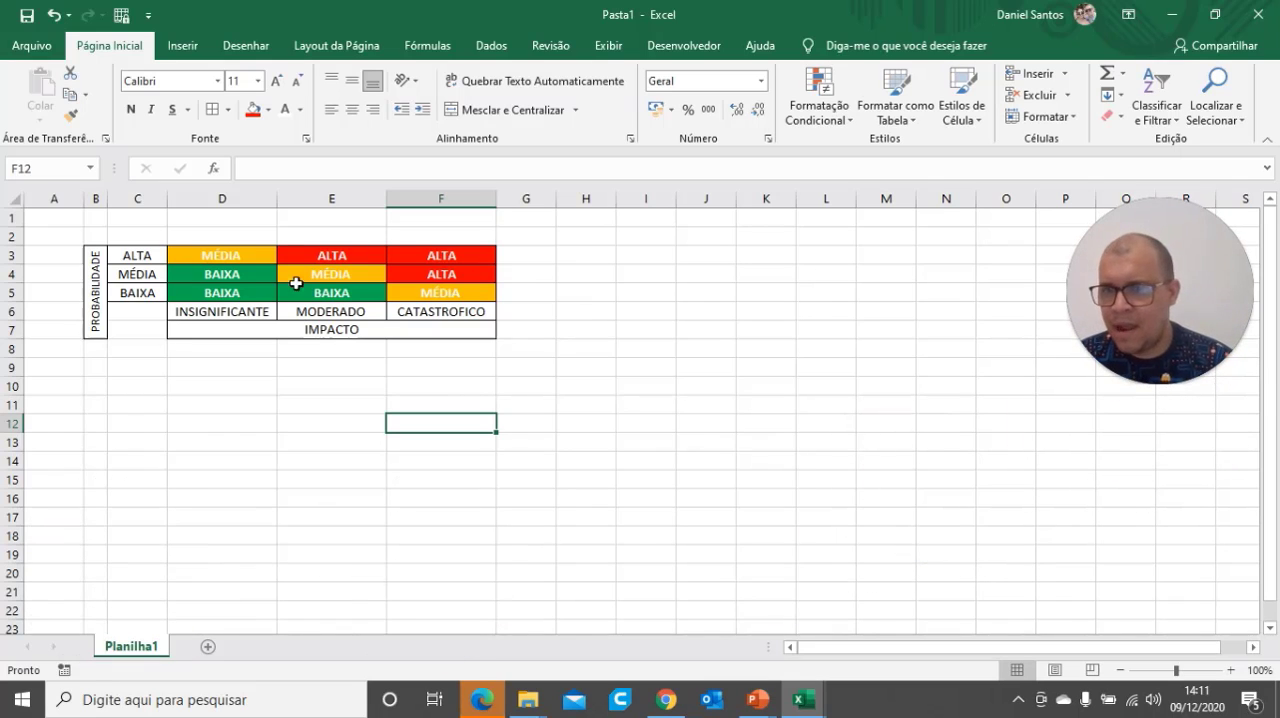
Check the matrix on the PowerPoint reference slide, return to Excel, and fill the empty corner cells C6:C7 with white
mouse_move(758, 700)
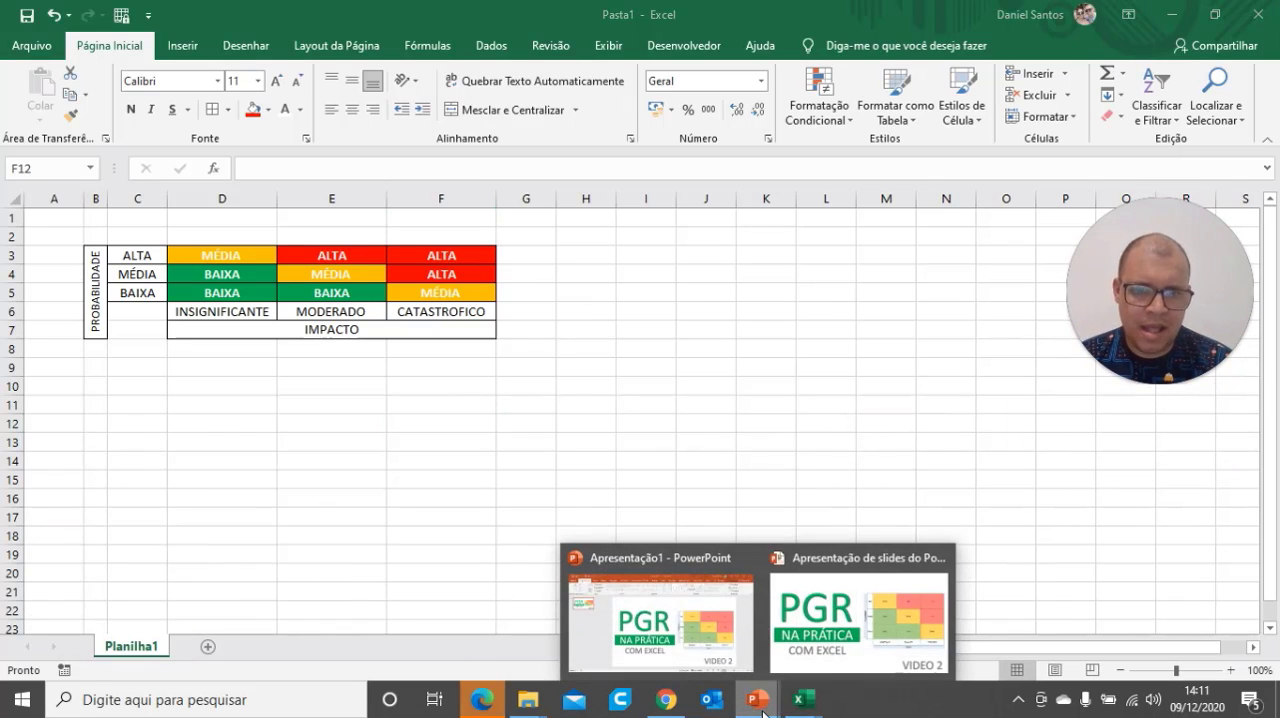
left_click(850, 640)
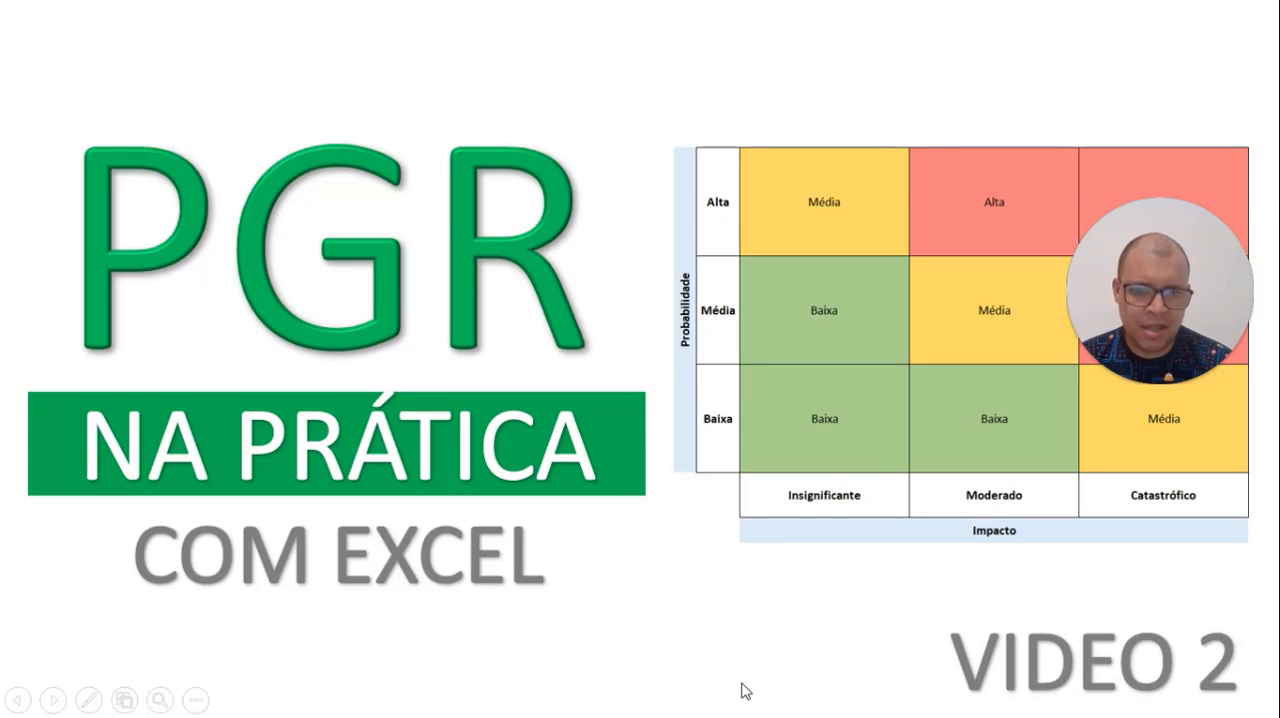
key("alt+Tab")
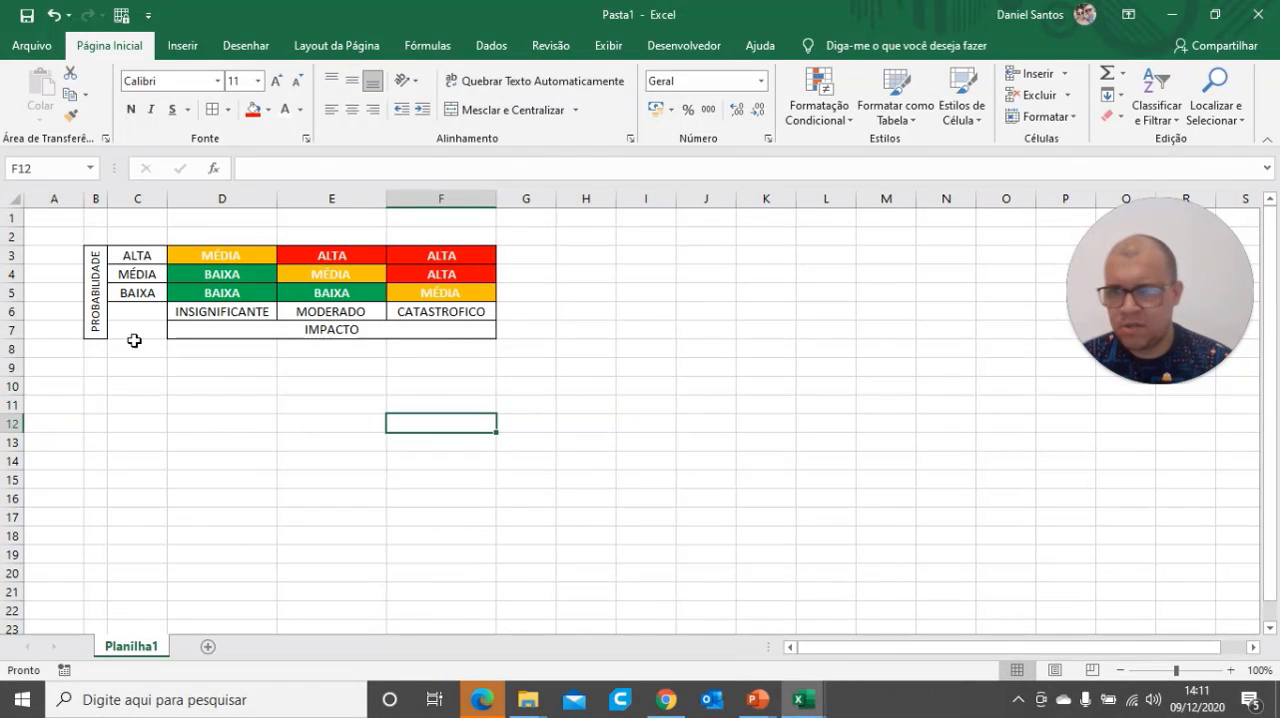
left_click(126, 310)
left_click_drag(126, 310, 126, 329)
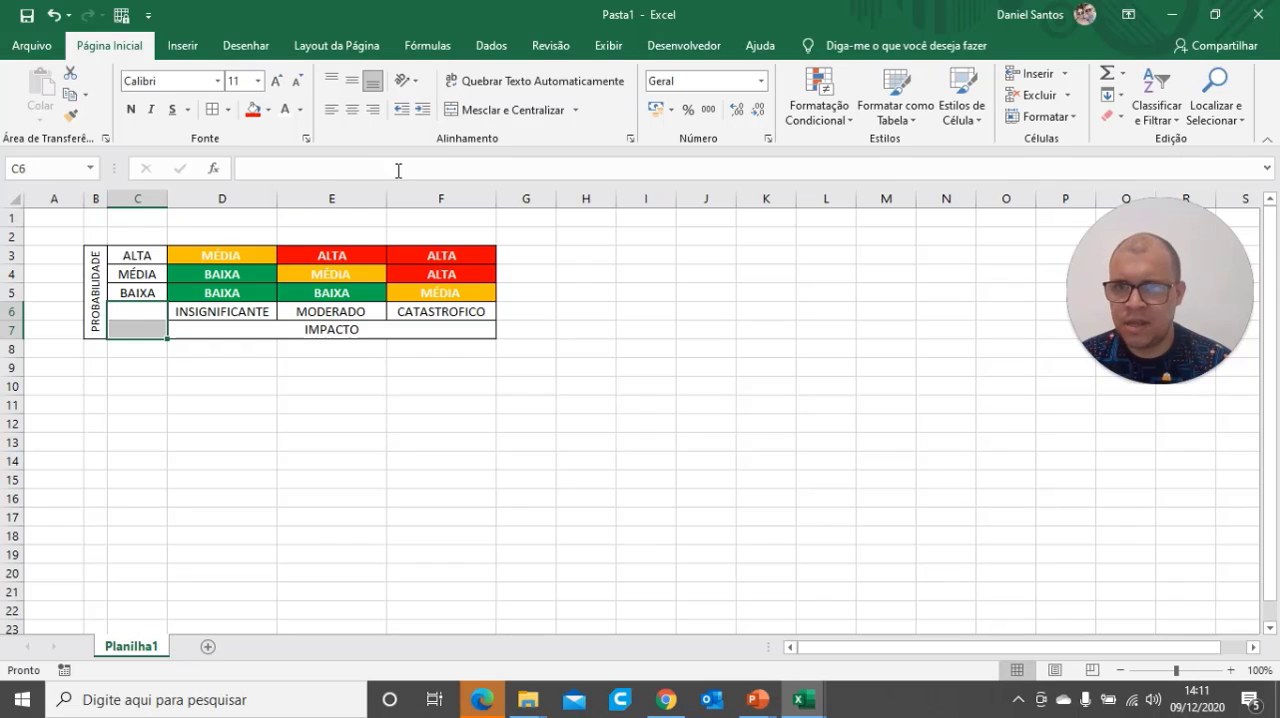
left_click(268, 110)
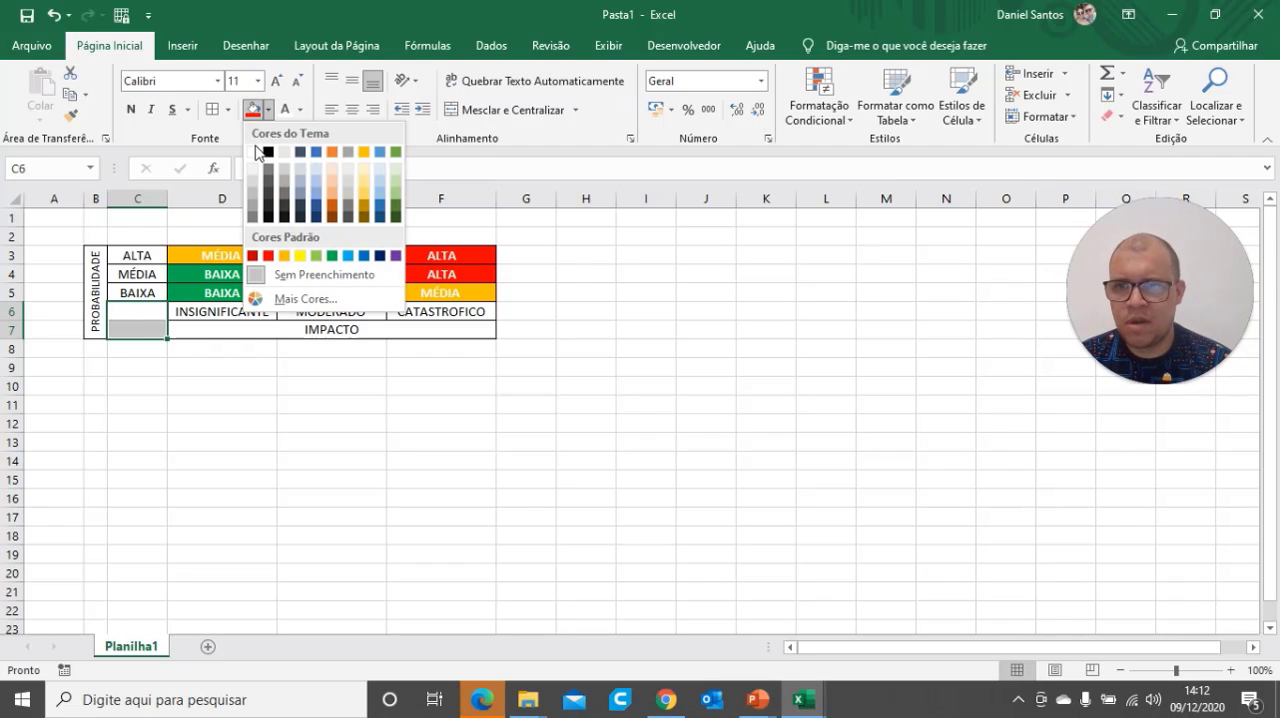
left_click(257, 152)
left_click(372, 465)
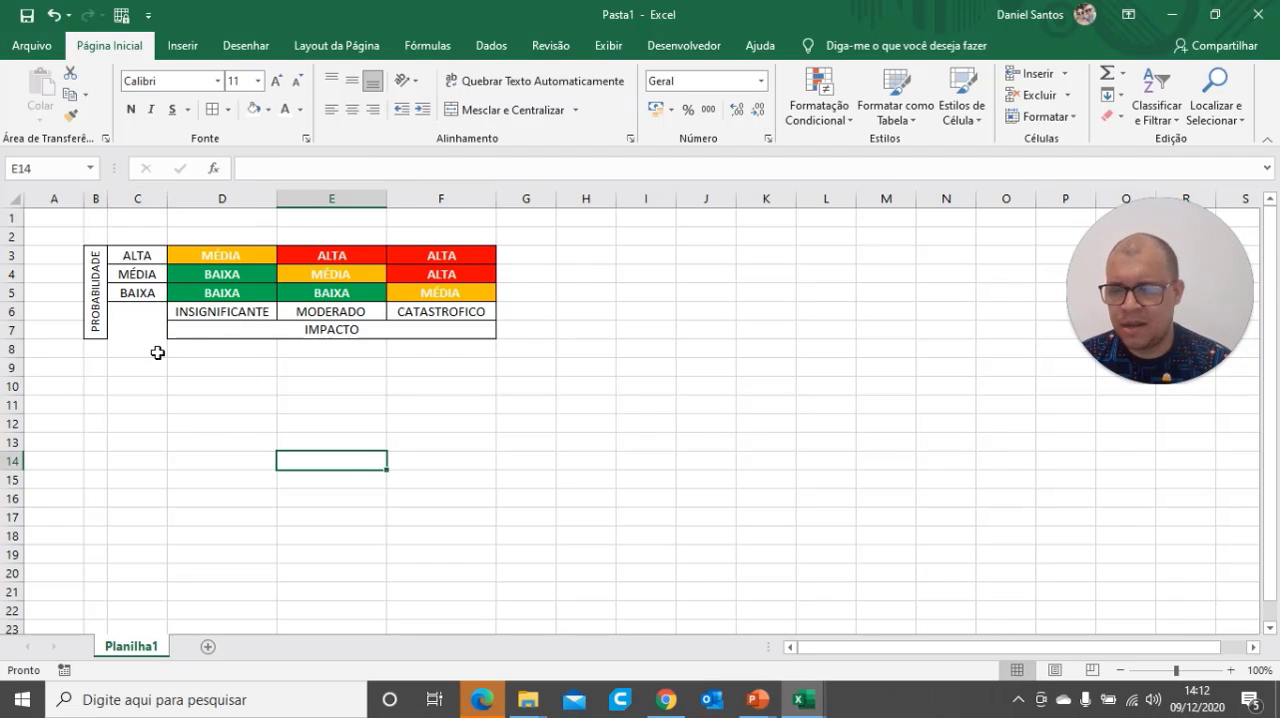
left_click(99, 324)
left_click(266, 417)
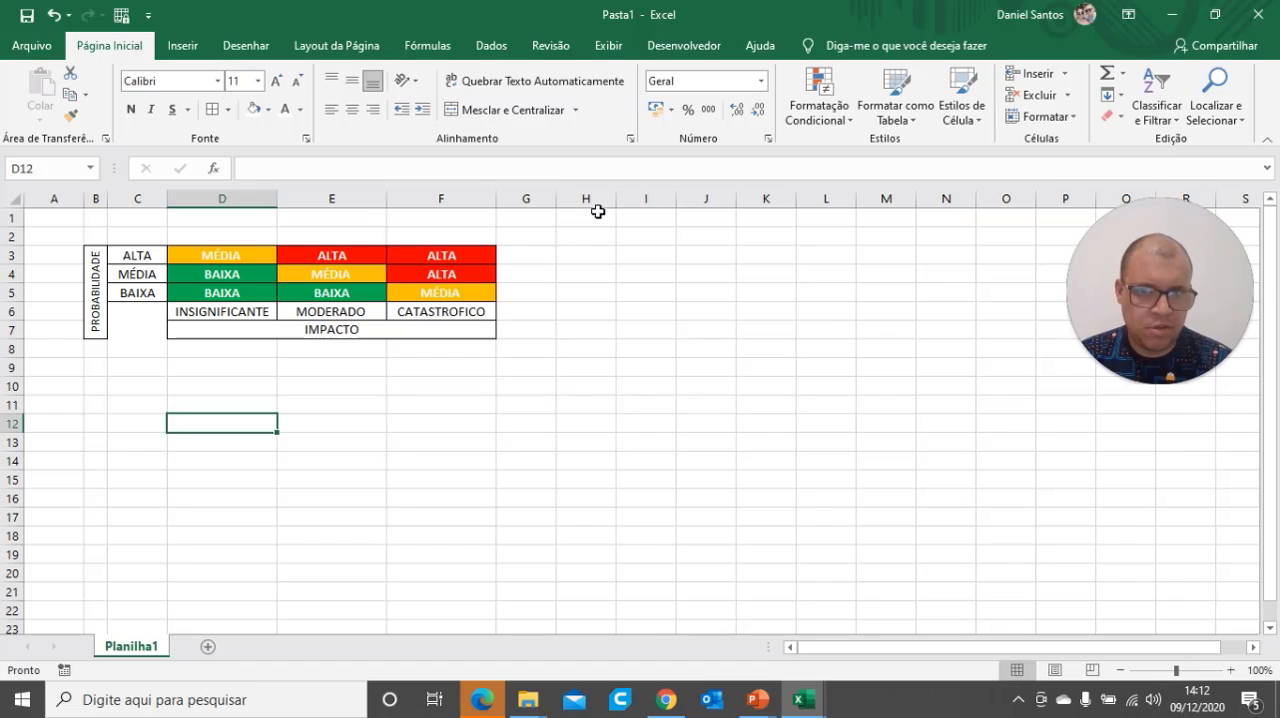
Rename the Planilha1 sheet as DADOS
right_click(137, 650)
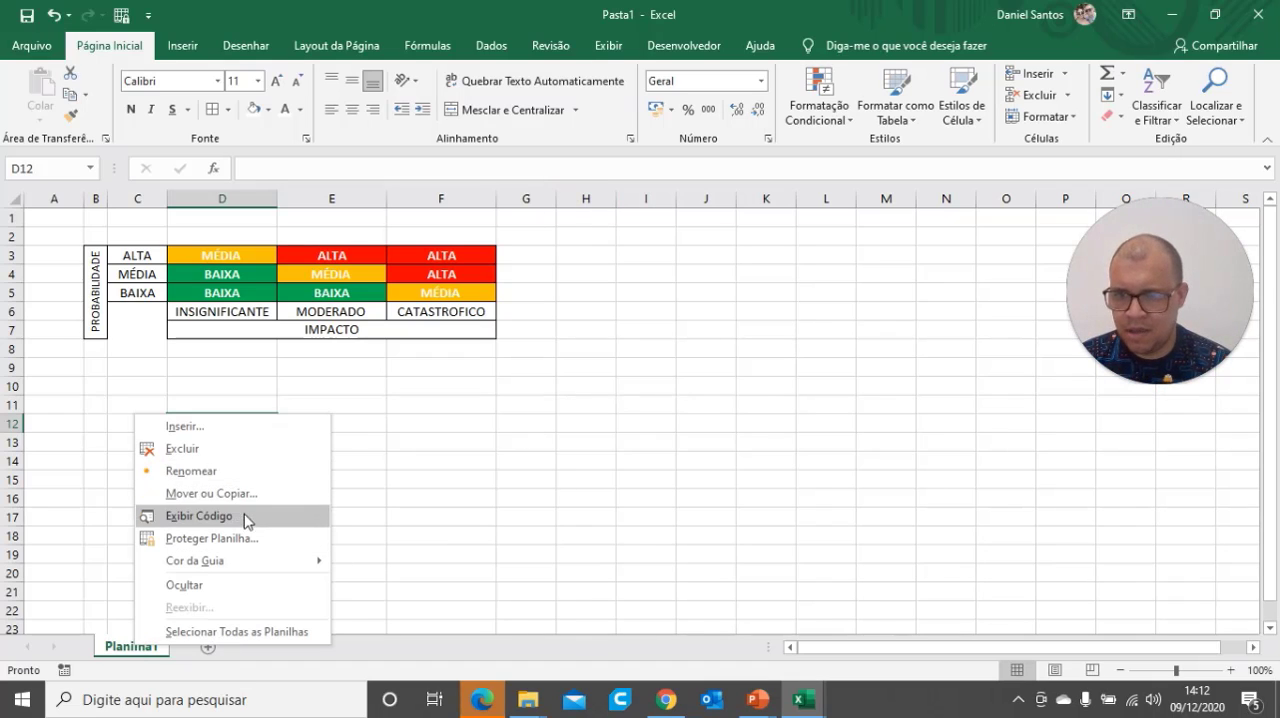
left_click(190, 471)
type("DADOS")
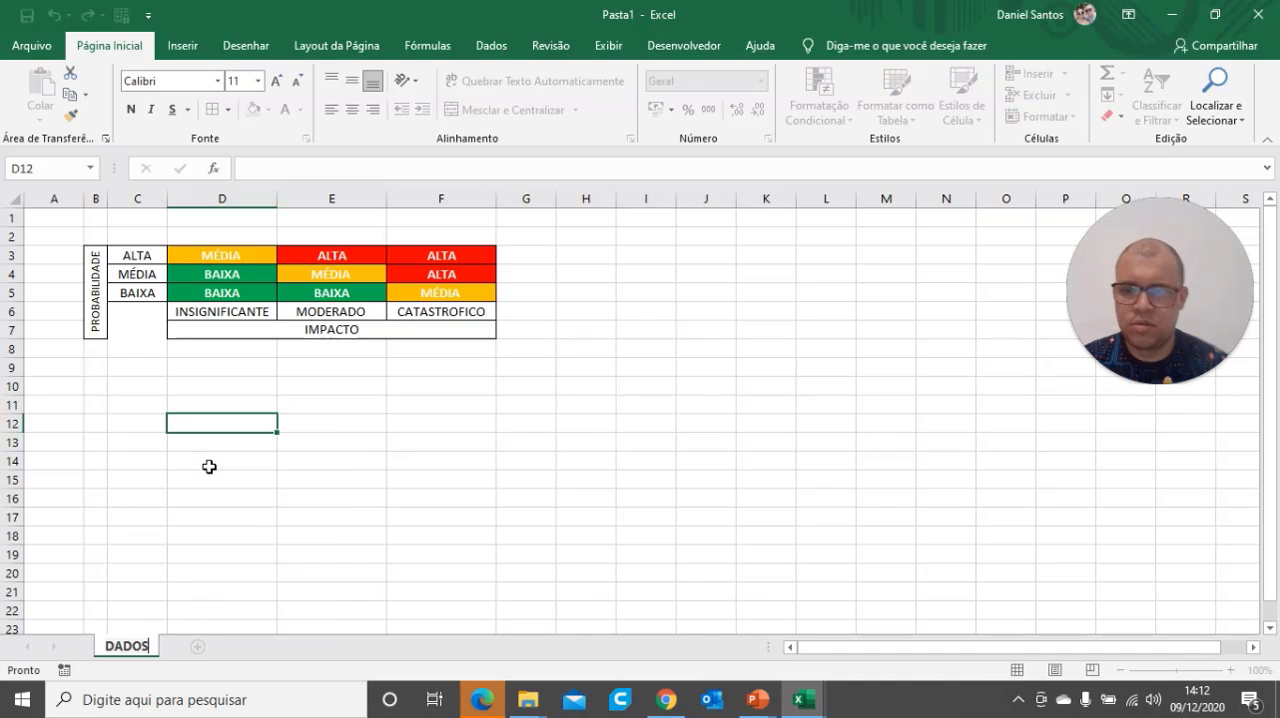
left_click(375, 463)
left_click(258, 538)
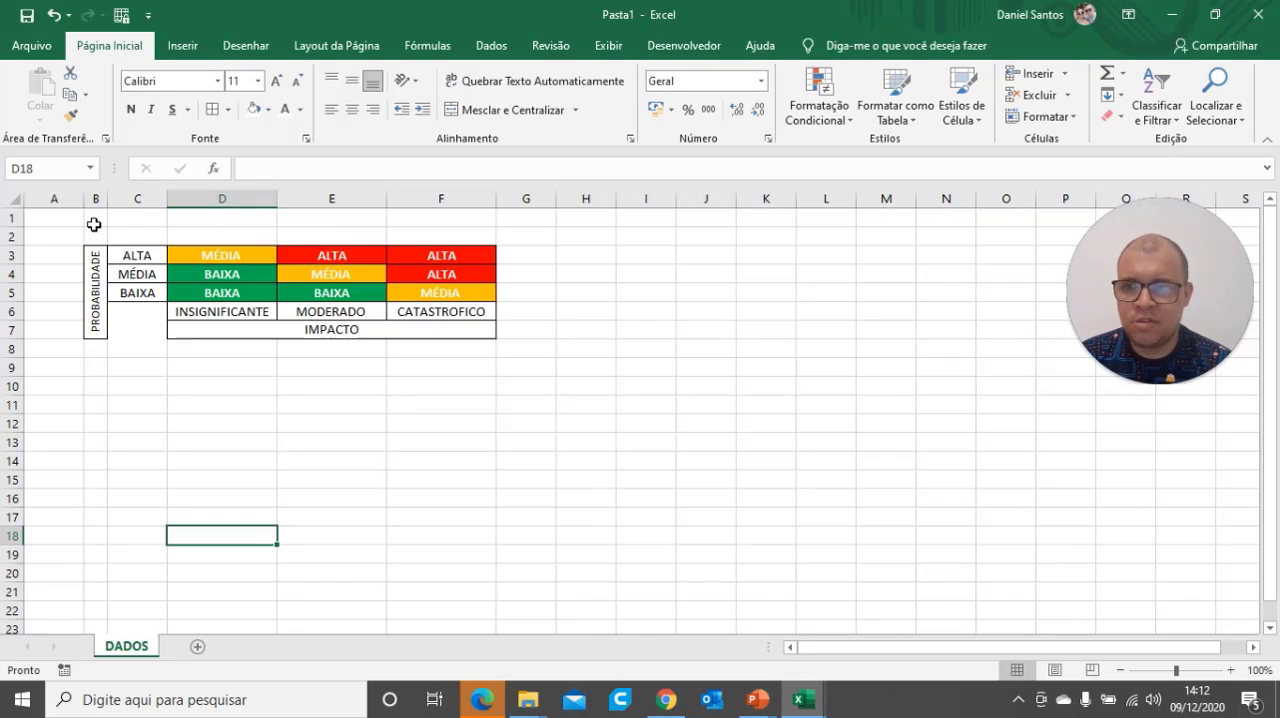
Merge and center B1:F1 above the matrix and enter the title MATRIZ QUANTITATIVA DE RISCOS
left_click_drag(94, 224, 462, 221)
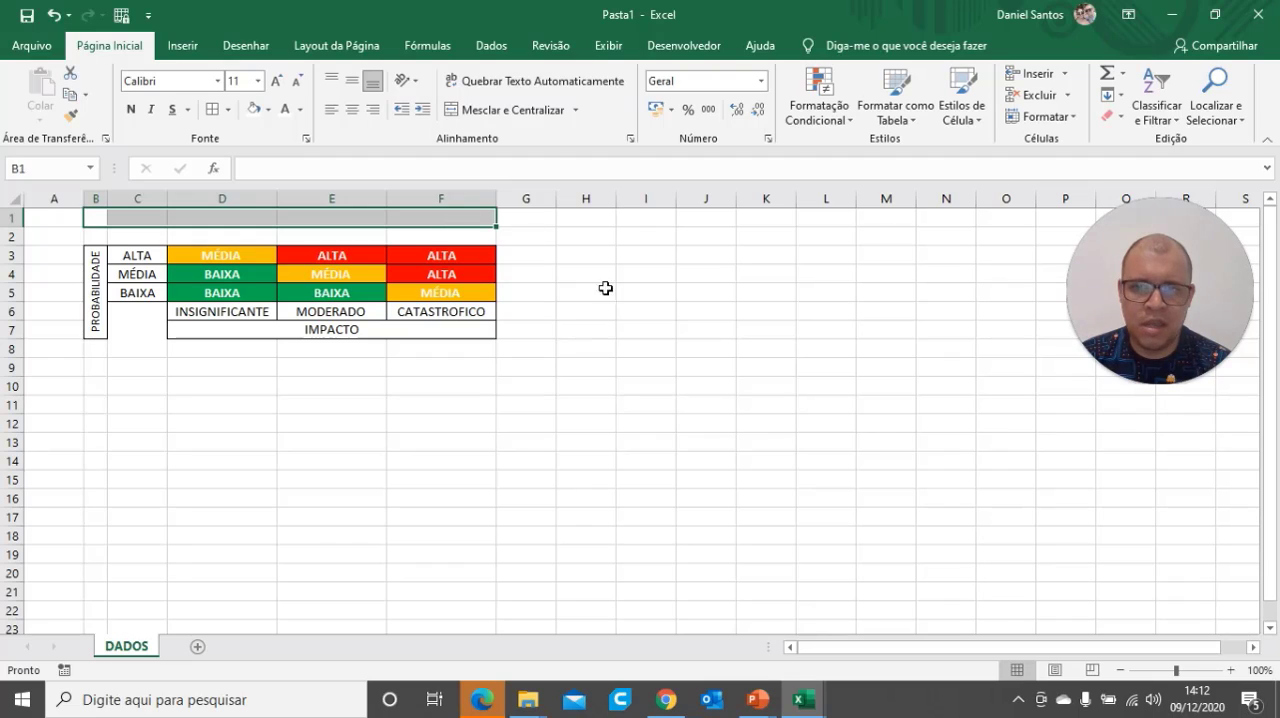
left_click(605, 288)
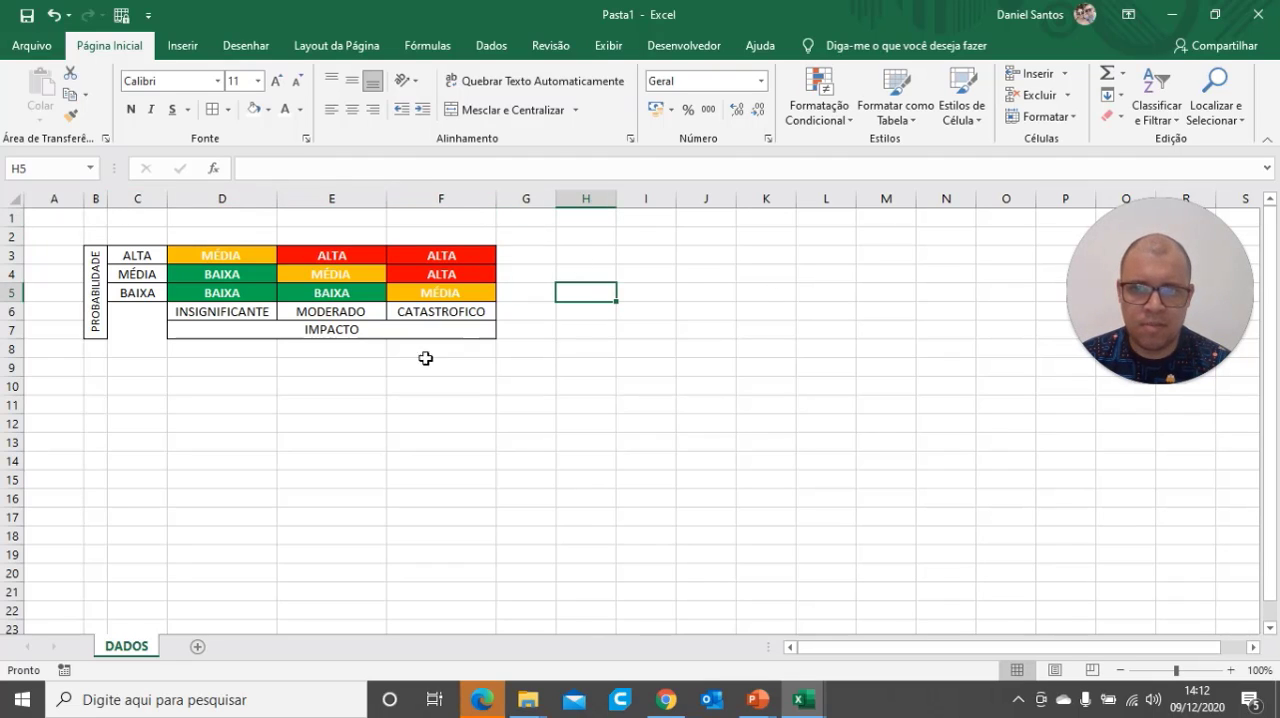
left_click_drag(96, 224, 429, 214)
left_click(510, 110)
type("M")
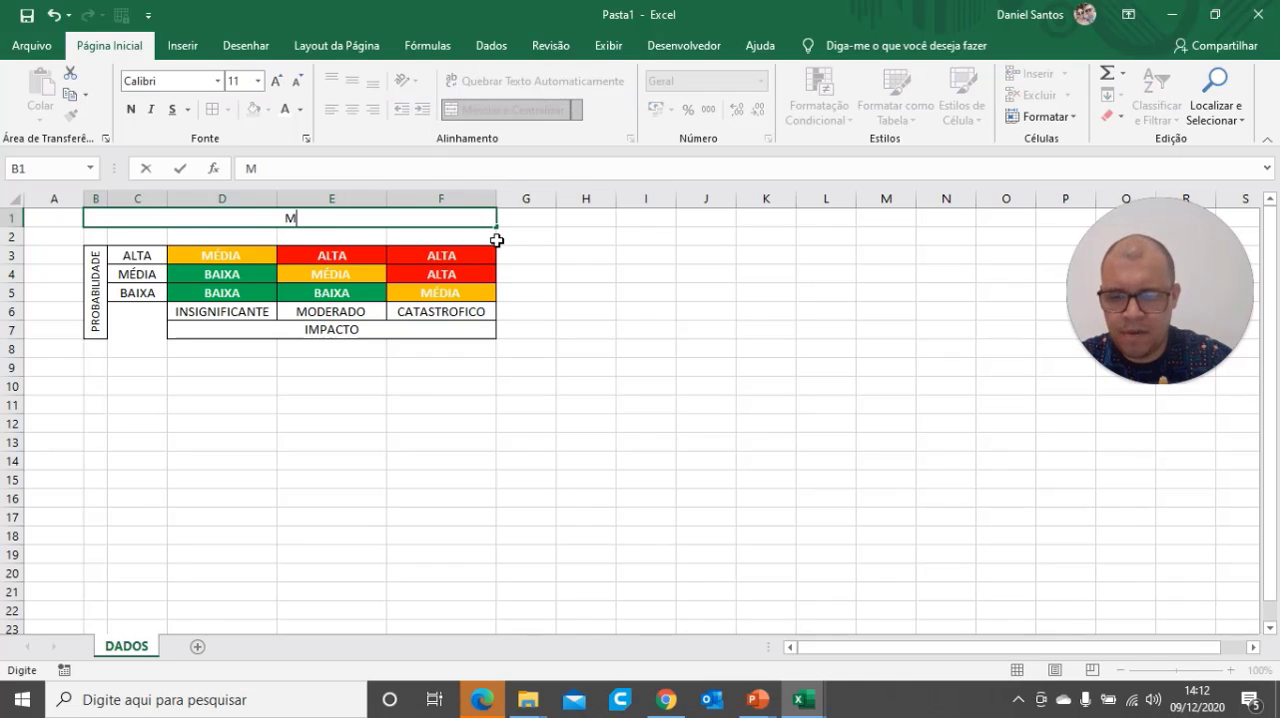
type("ATRIZ QUA")
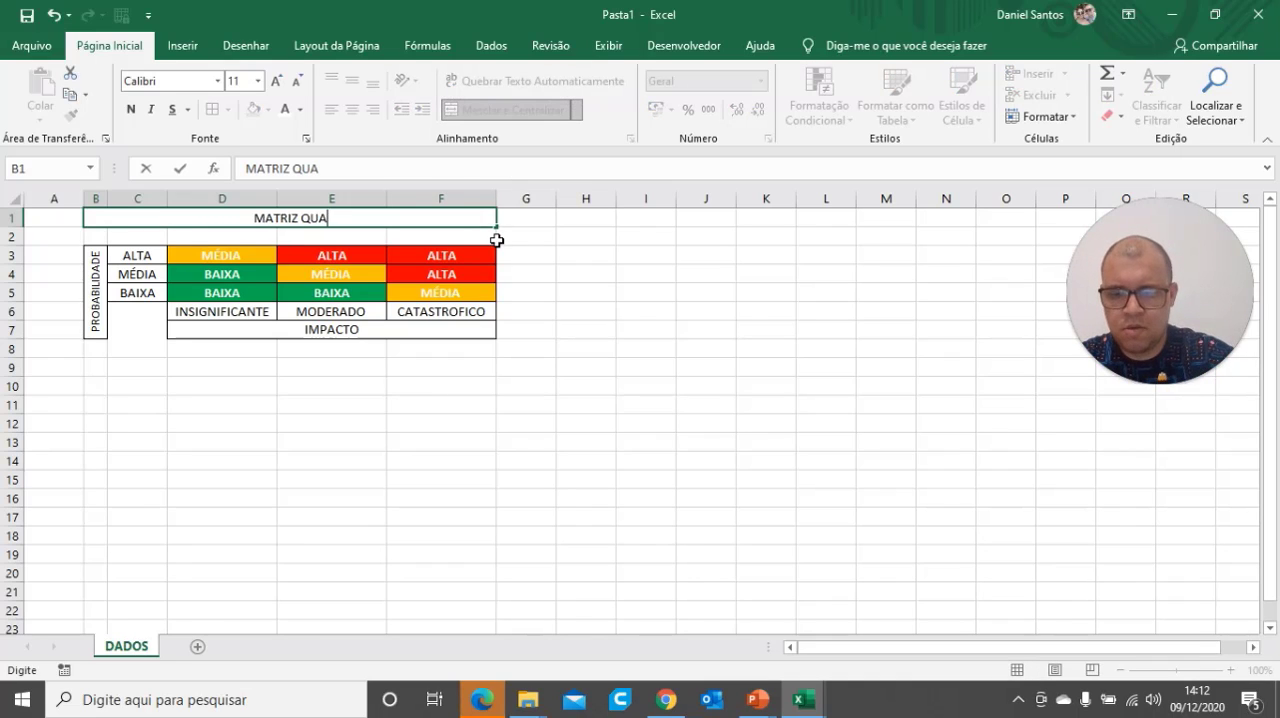
type("NTITATI")
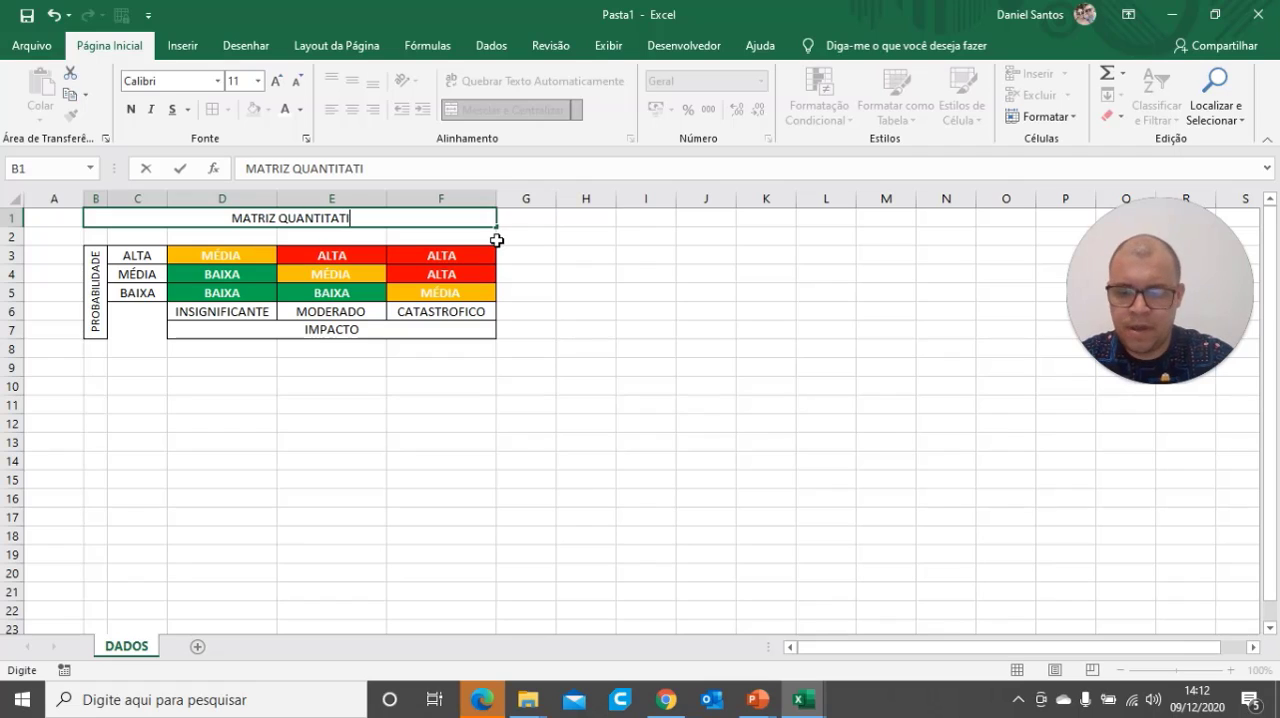
type("VA DE RISCOS")
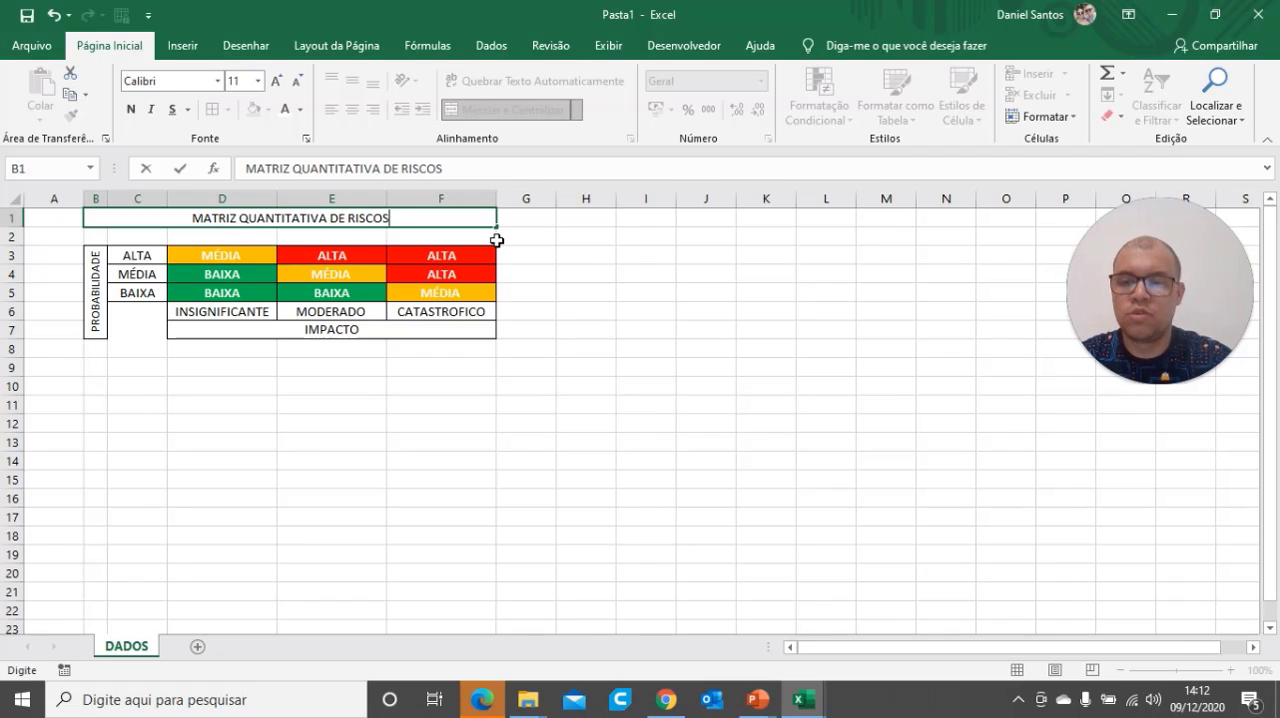
left_click(550, 444)
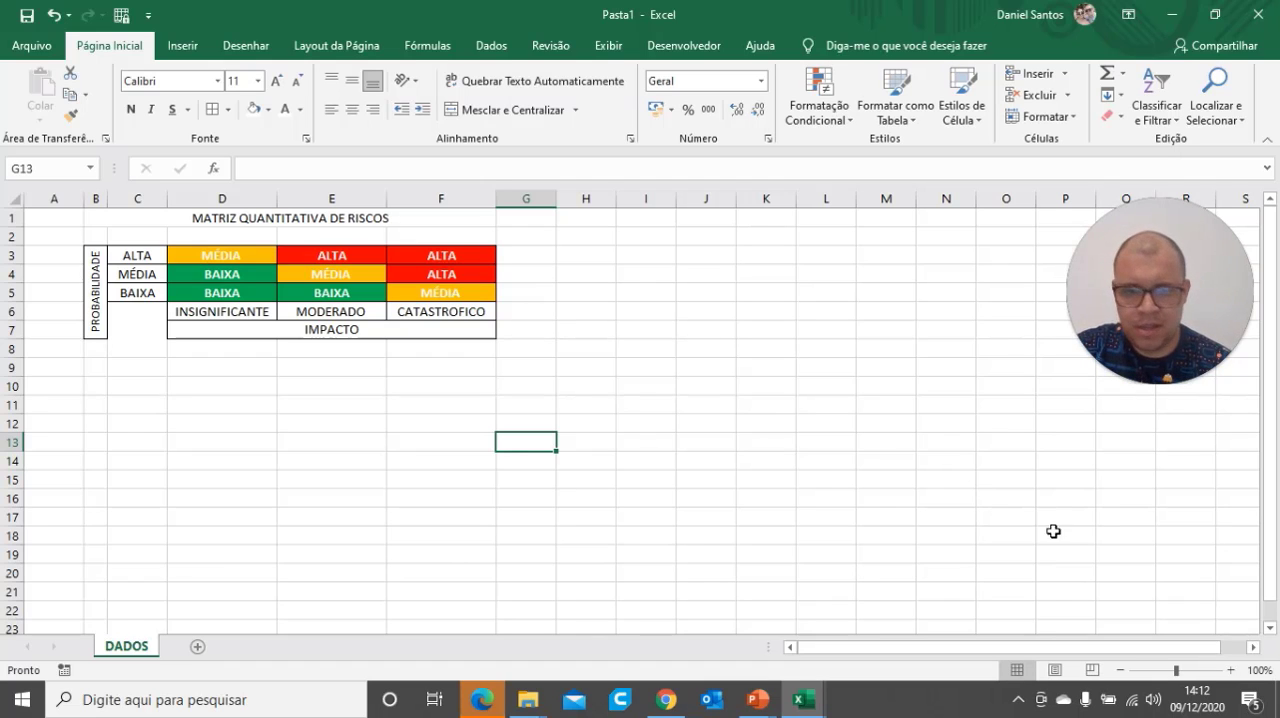
Review the risk matrix on the PowerPoint reference slide and return to the Excel workbook
mouse_move(757, 699)
left_click(849, 633)
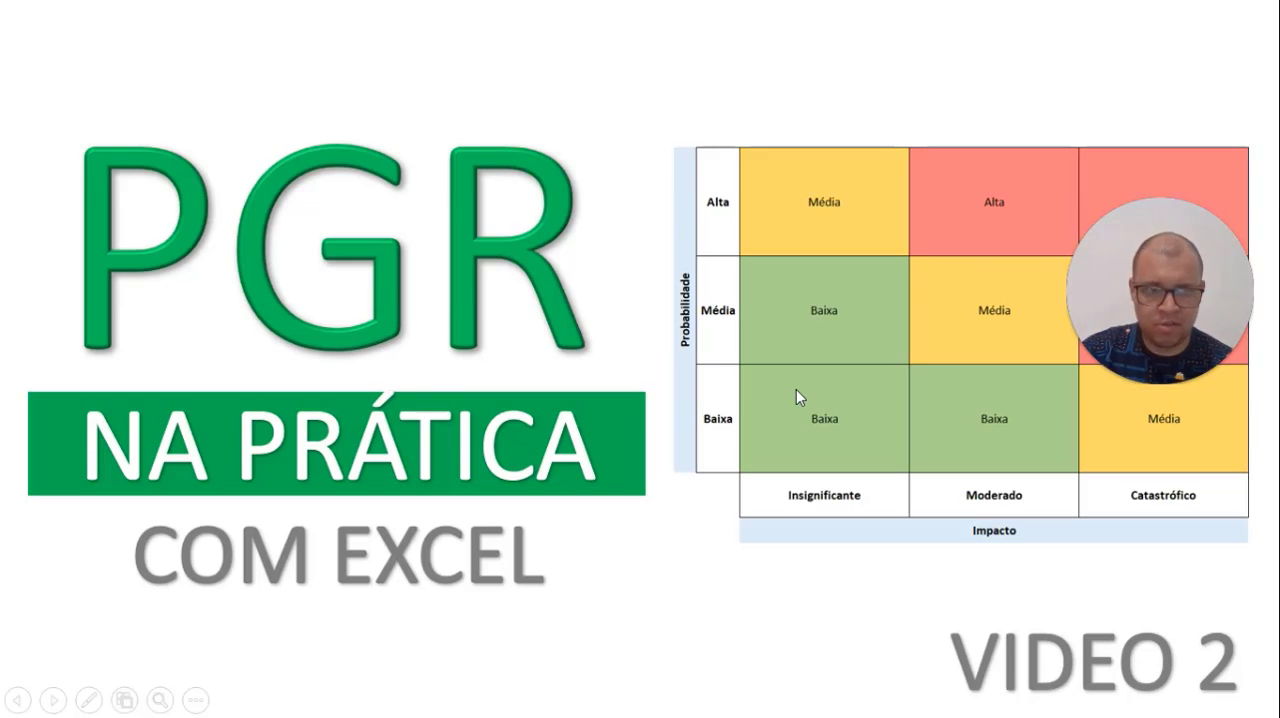
key("alt+Tab")
left_click(486, 417)
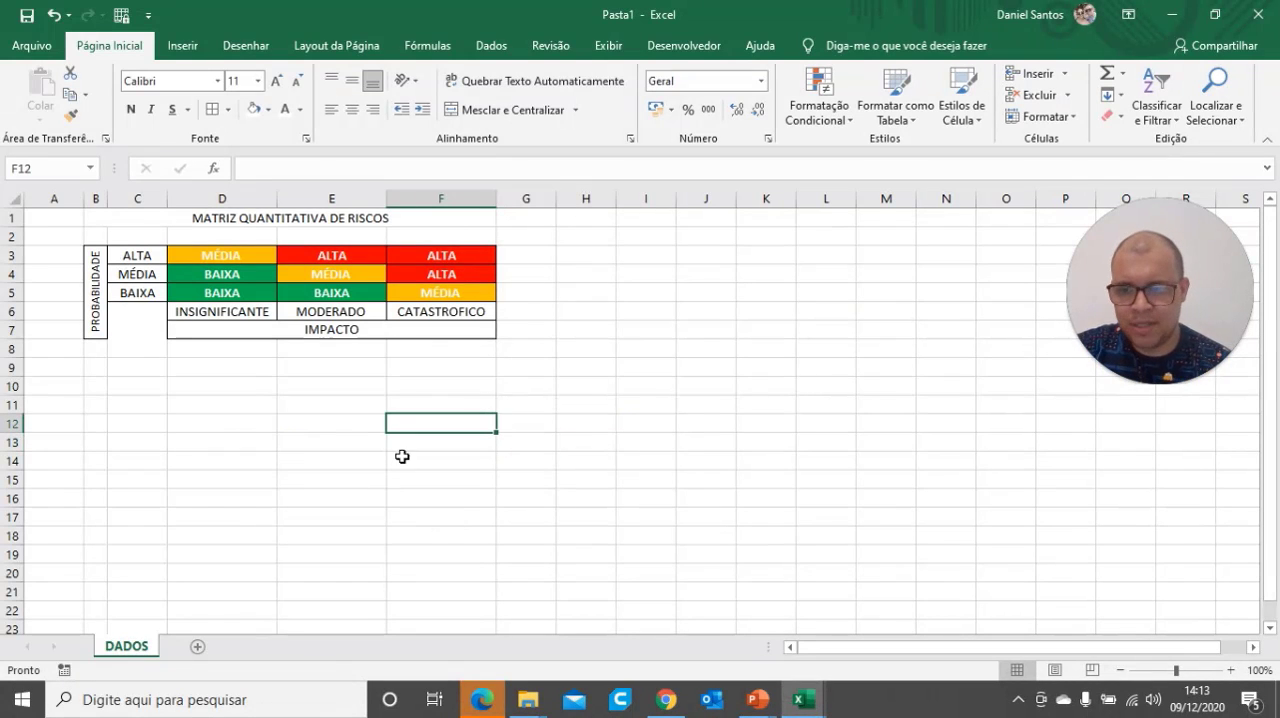
Add a new sheet after DADOS and rename it as INVENTÁRIO
left_click(197, 648)
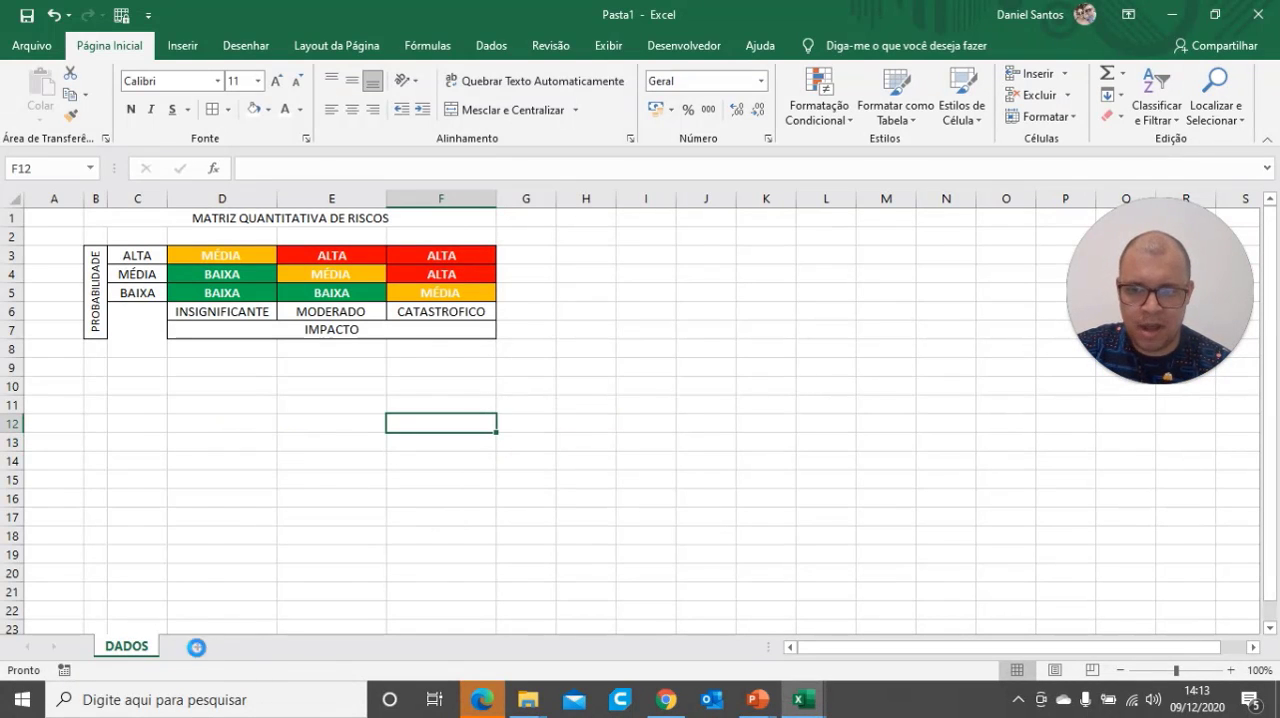
right_click(199, 657)
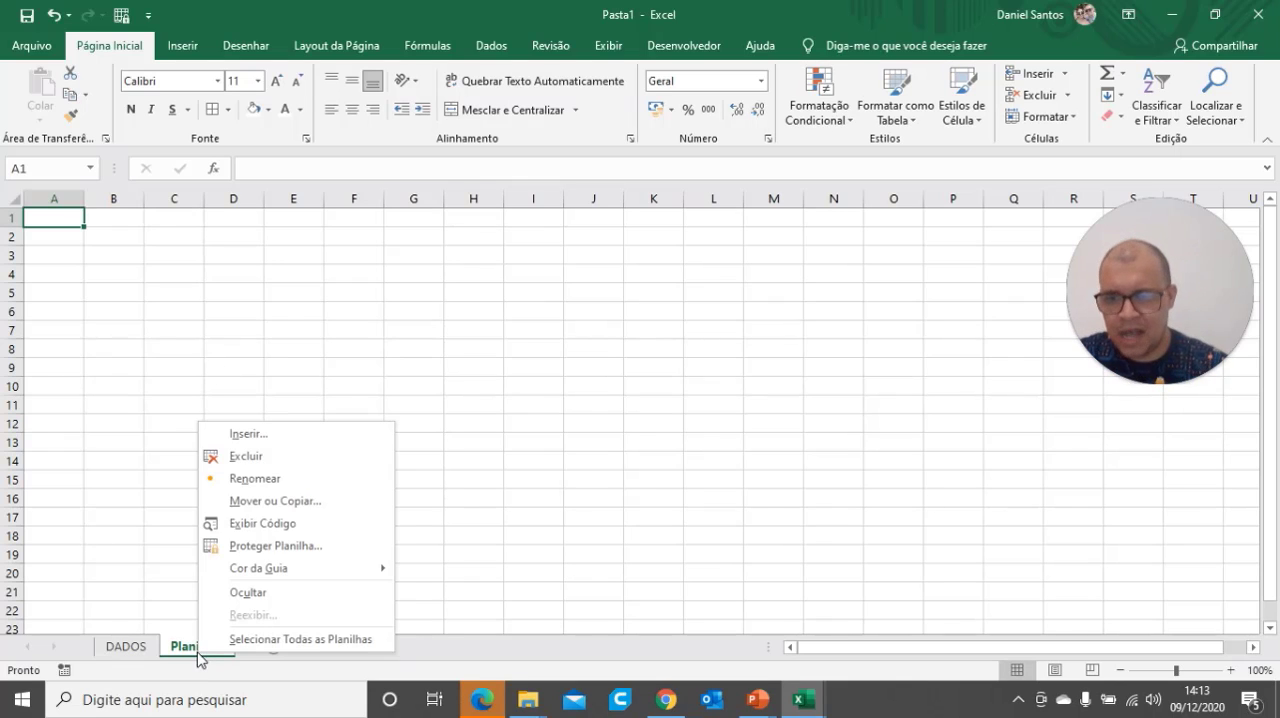
left_click(302, 481)
type("INVENTÁRIO")
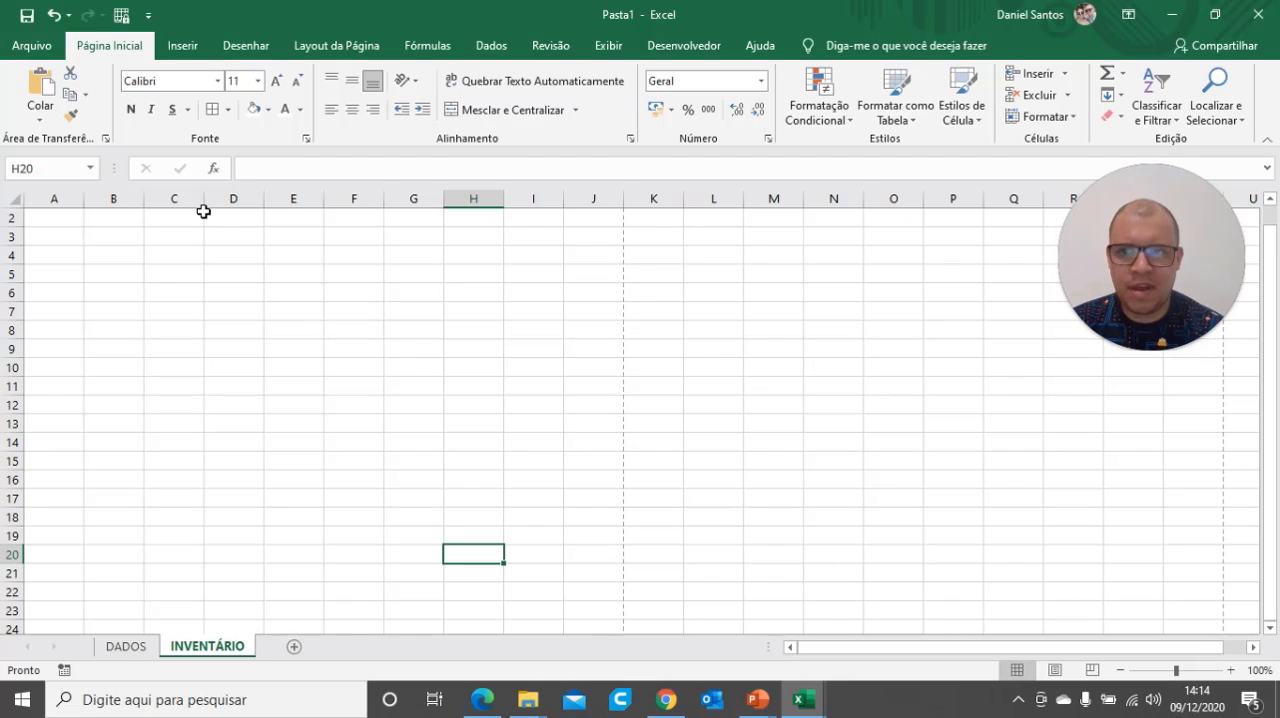
Set the page orientation of the INVENTÁRIO sheet to landscape (Paisagem)
left_click(320, 46)
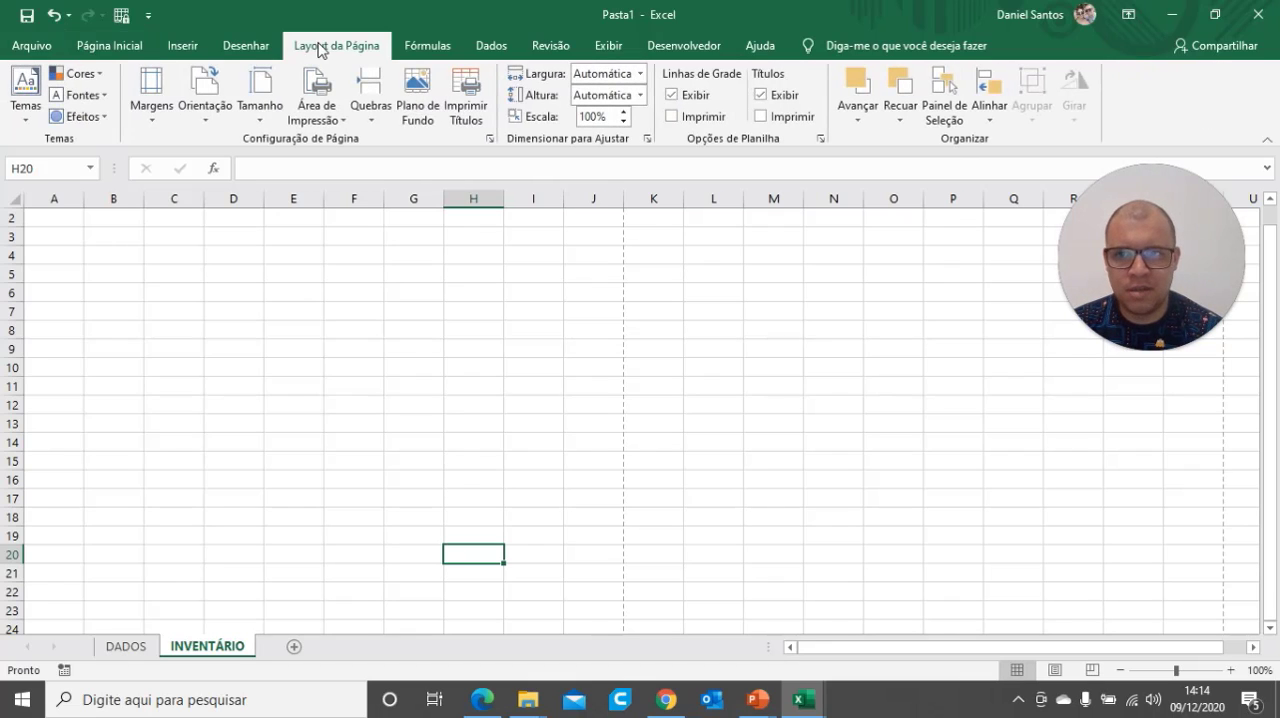
left_click(207, 120)
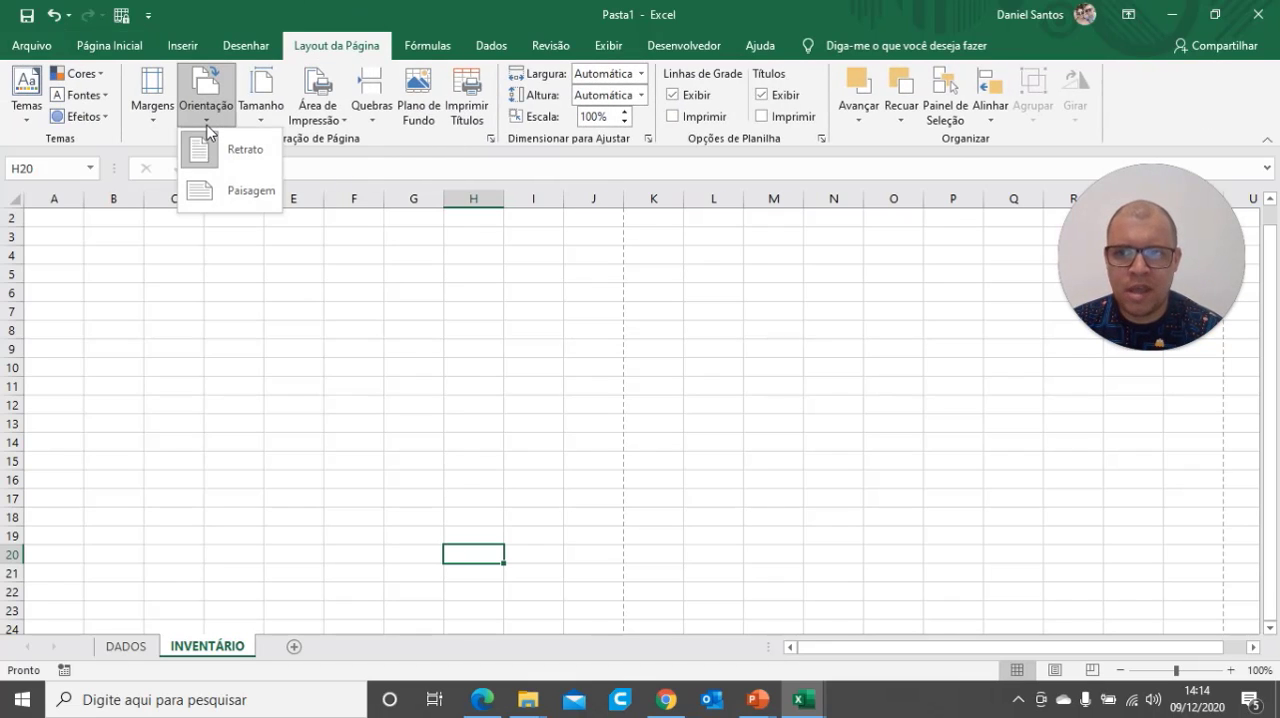
left_click(203, 195)
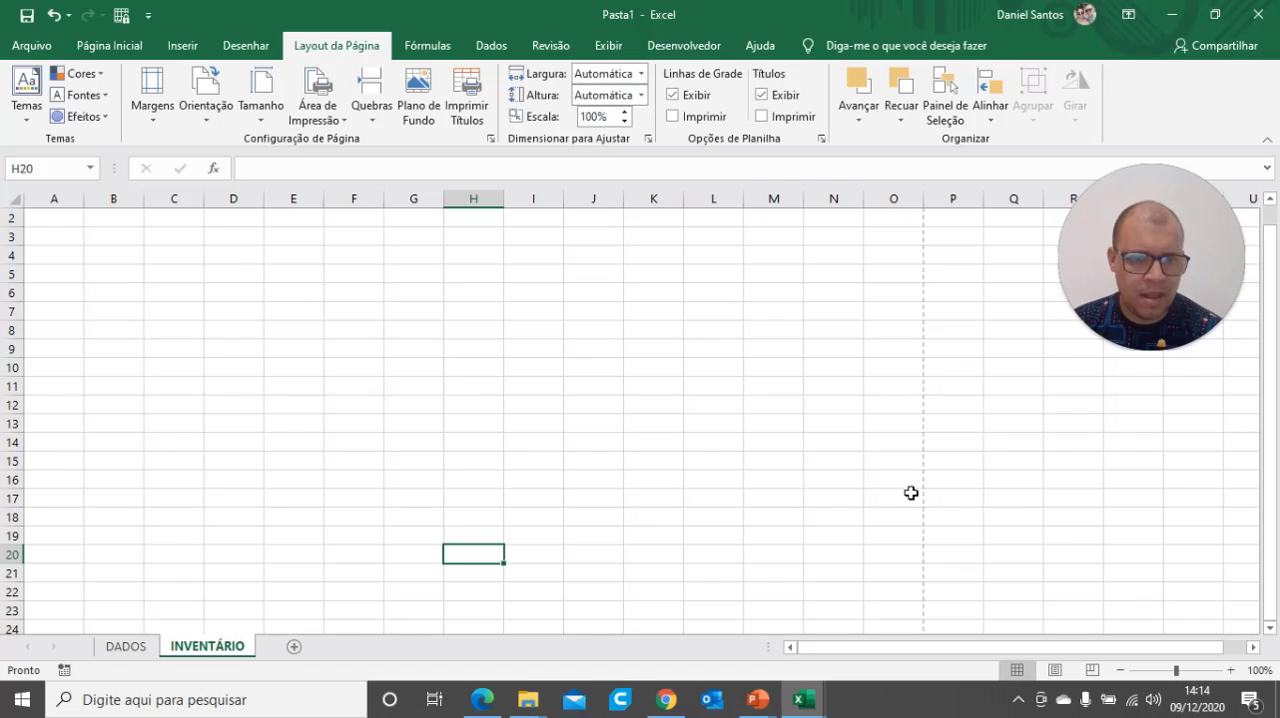
Show the INVENTÁRIO sheet in Page Layout view and enter INVENTÁRIO DE RISCOS in the centre section of the header
left_click(1054, 670)
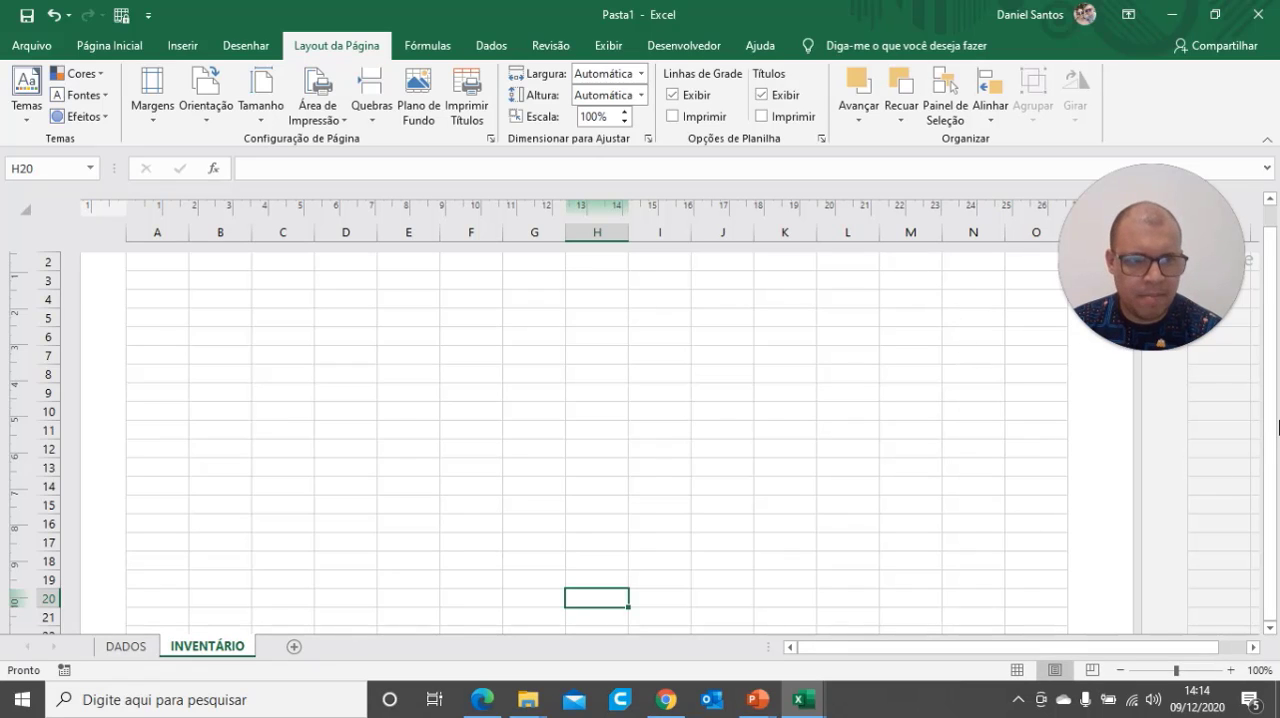
scroll(1275, 441, "up", 2)
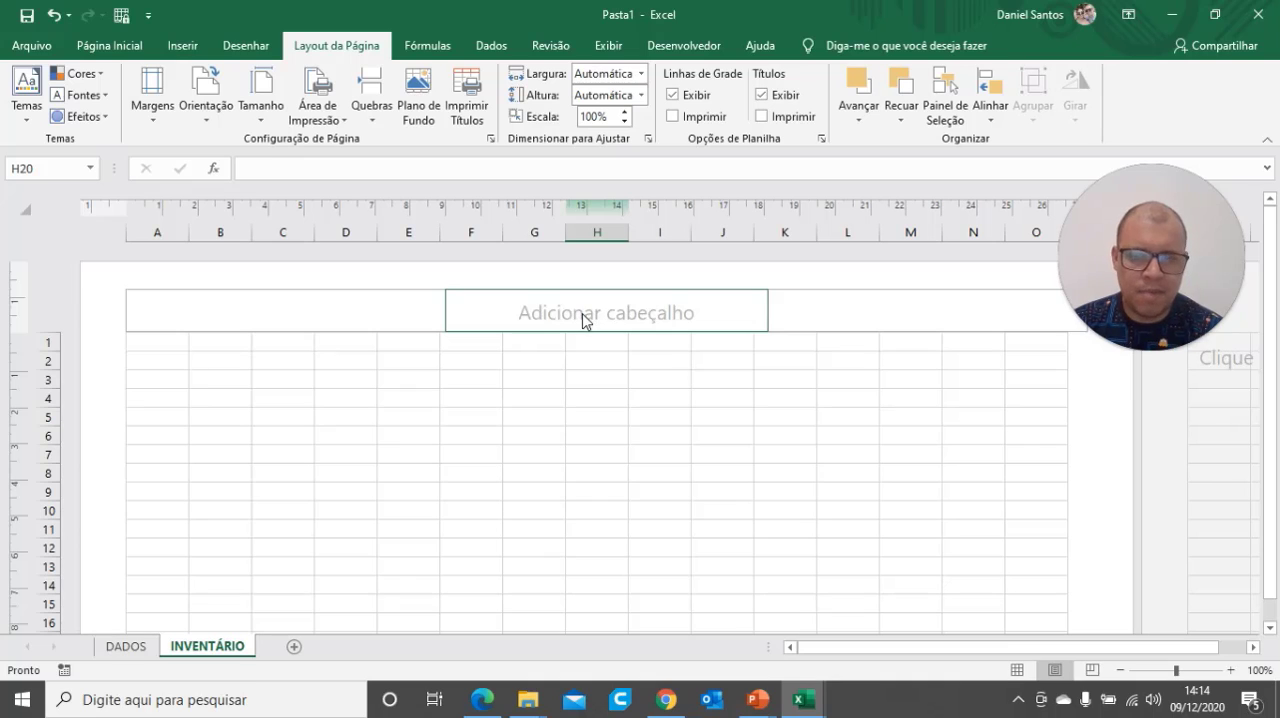
left_click(664, 308)
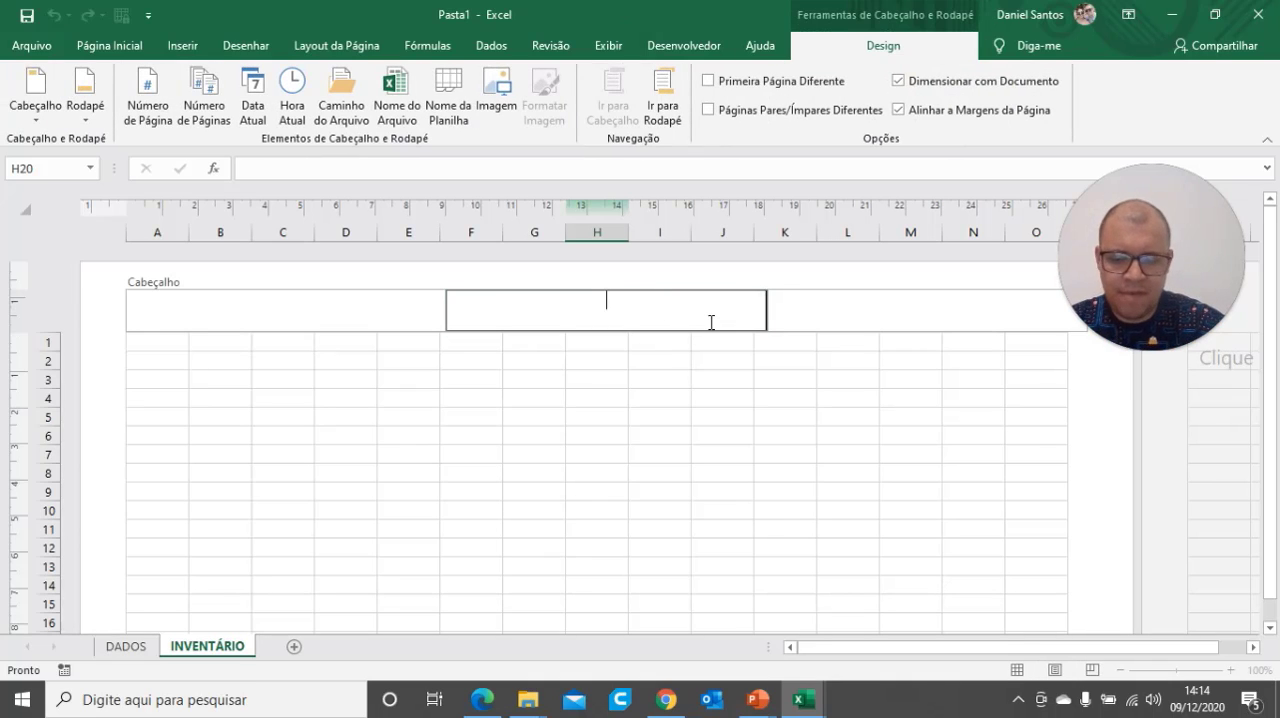
type("INVENTÁRIO DE")
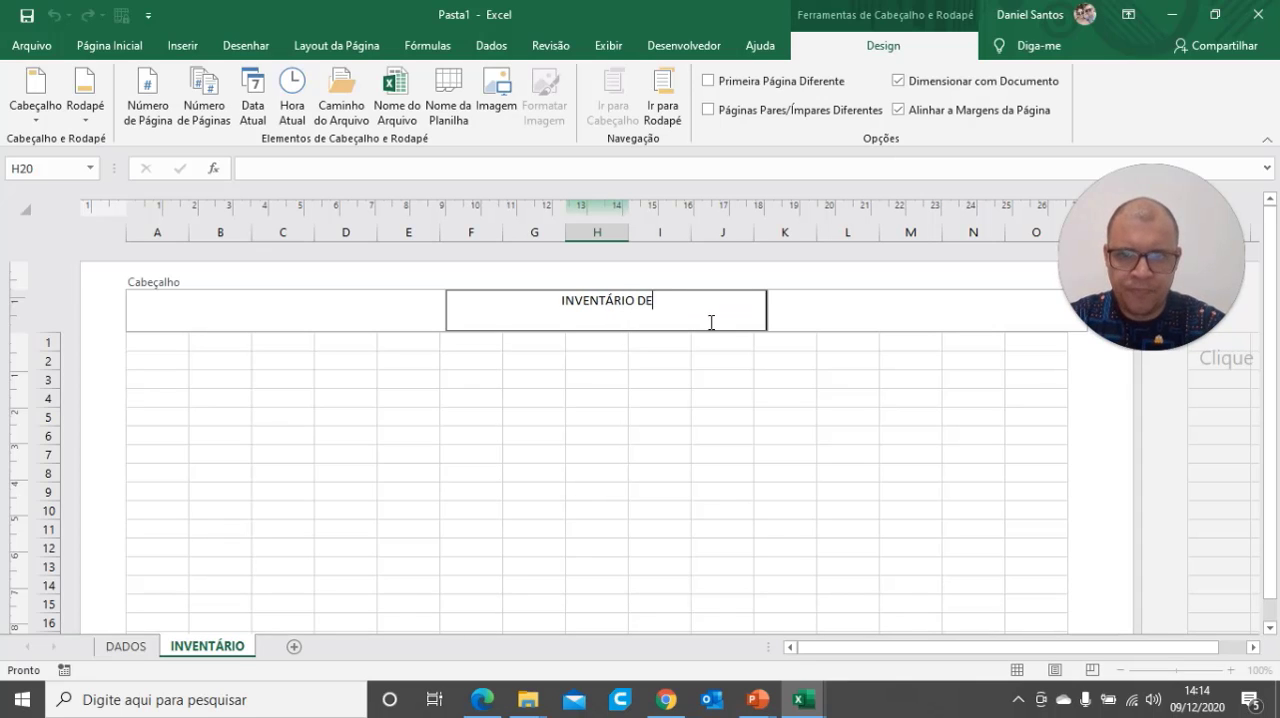
type(" RISCOS")
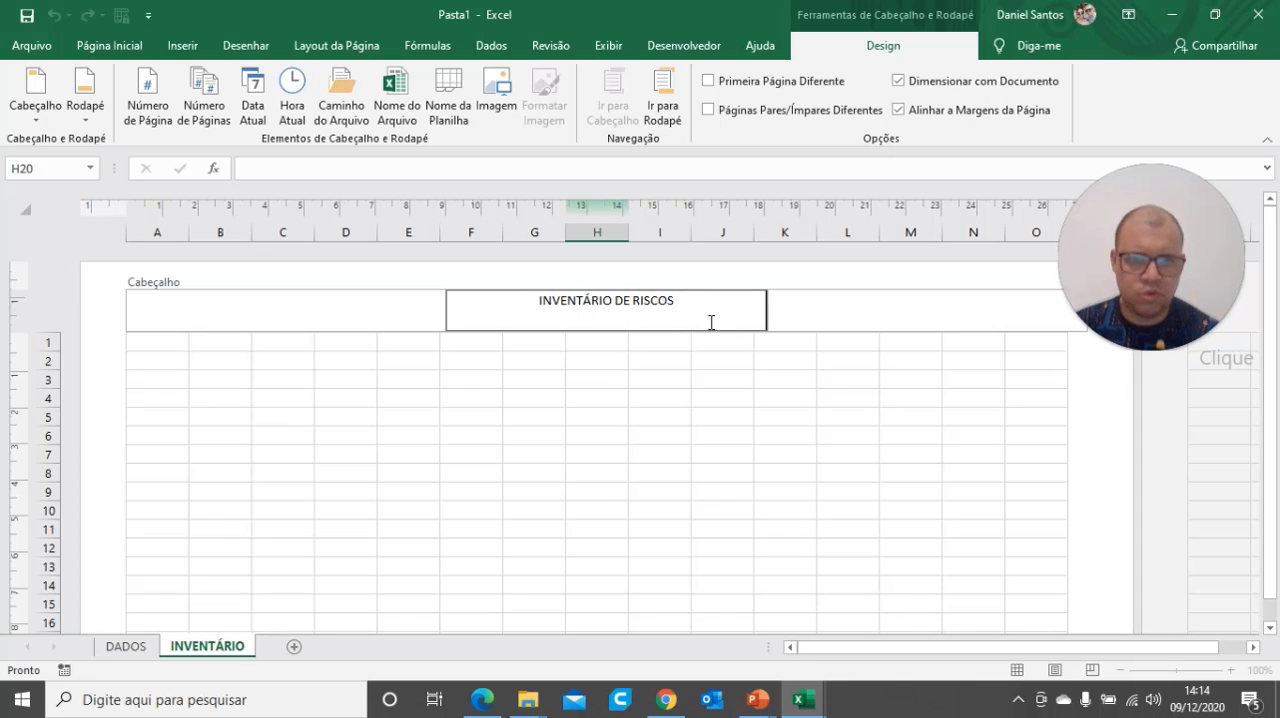
left_click(689, 371)
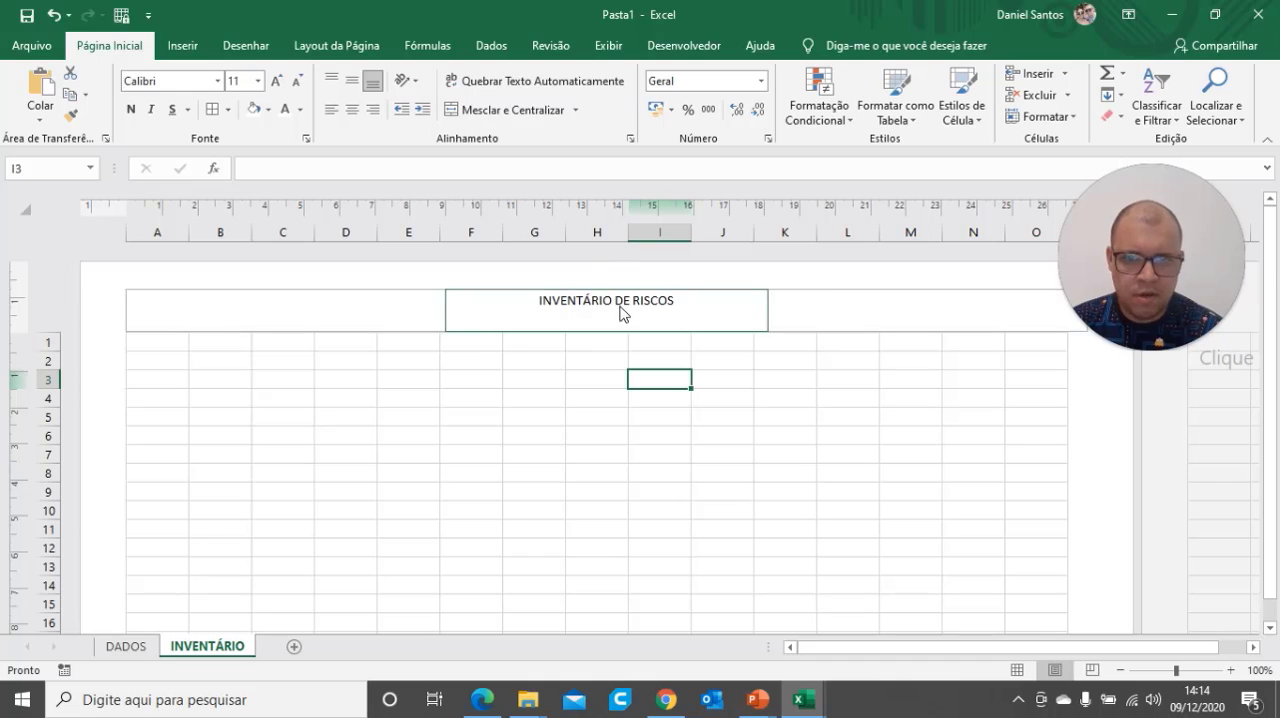
left_click(586, 314)
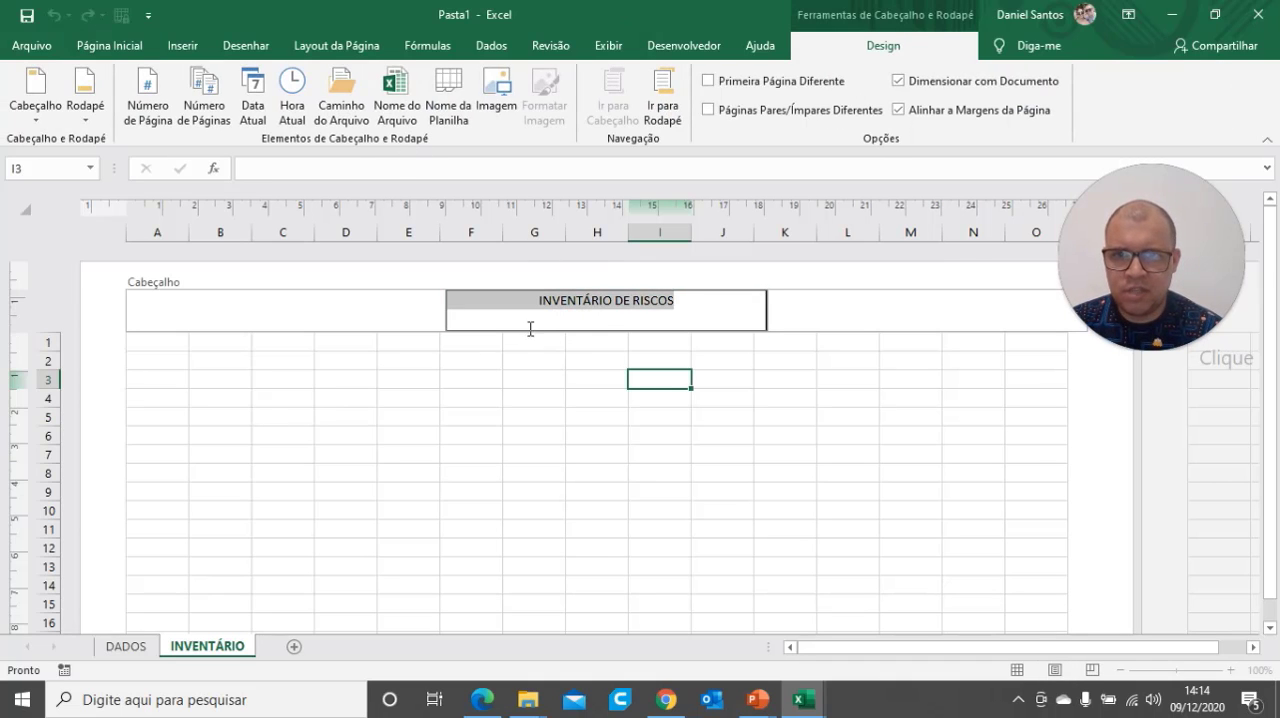
left_click(535, 340)
left_click(570, 316)
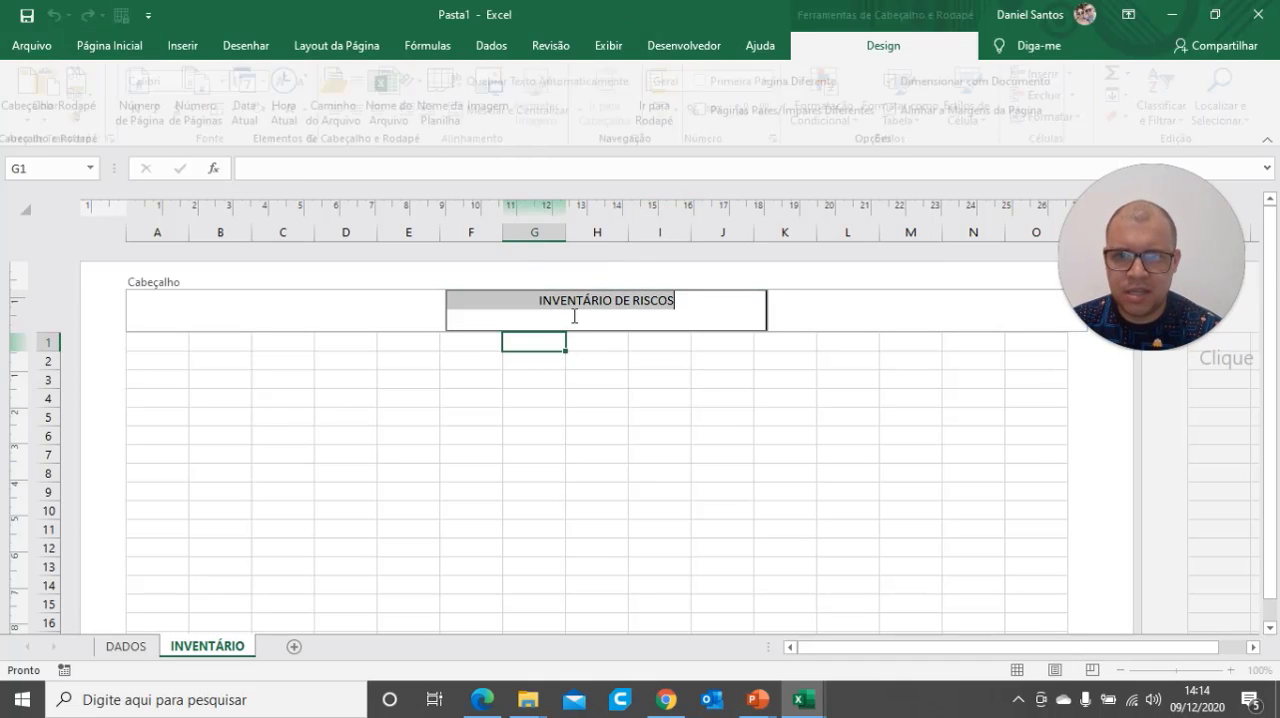
left_click(338, 420)
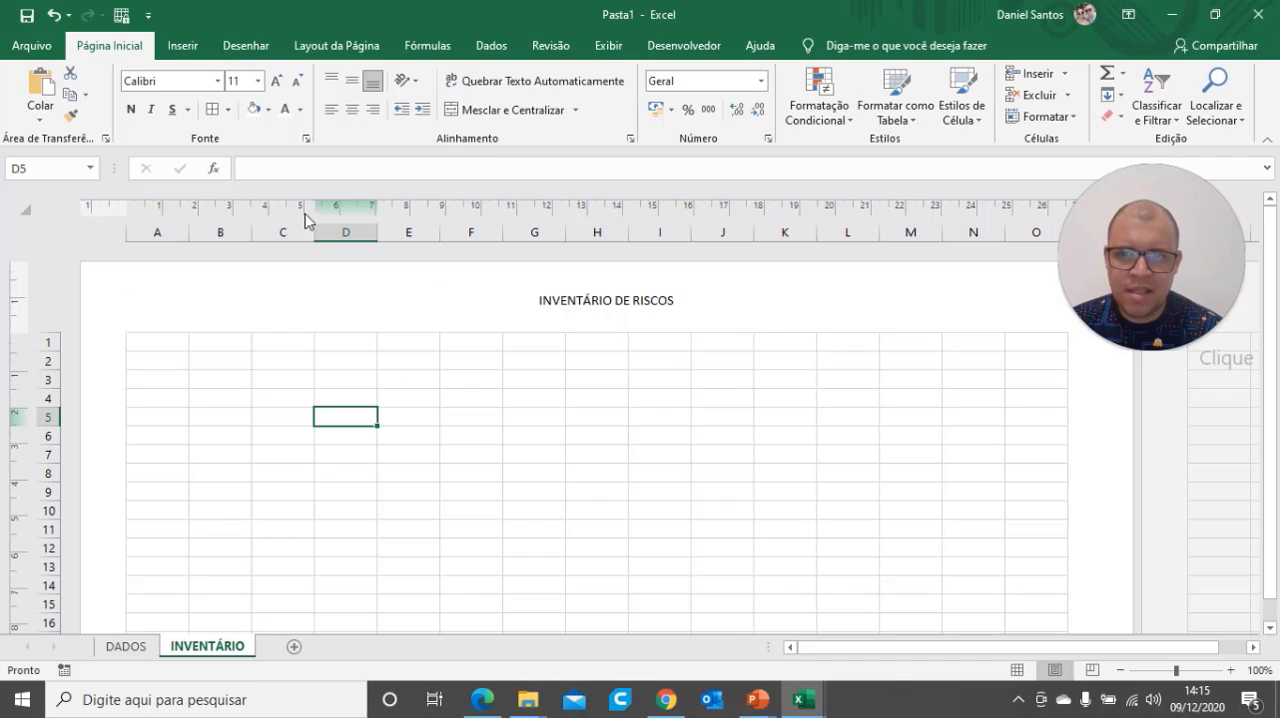
left_click(170, 363)
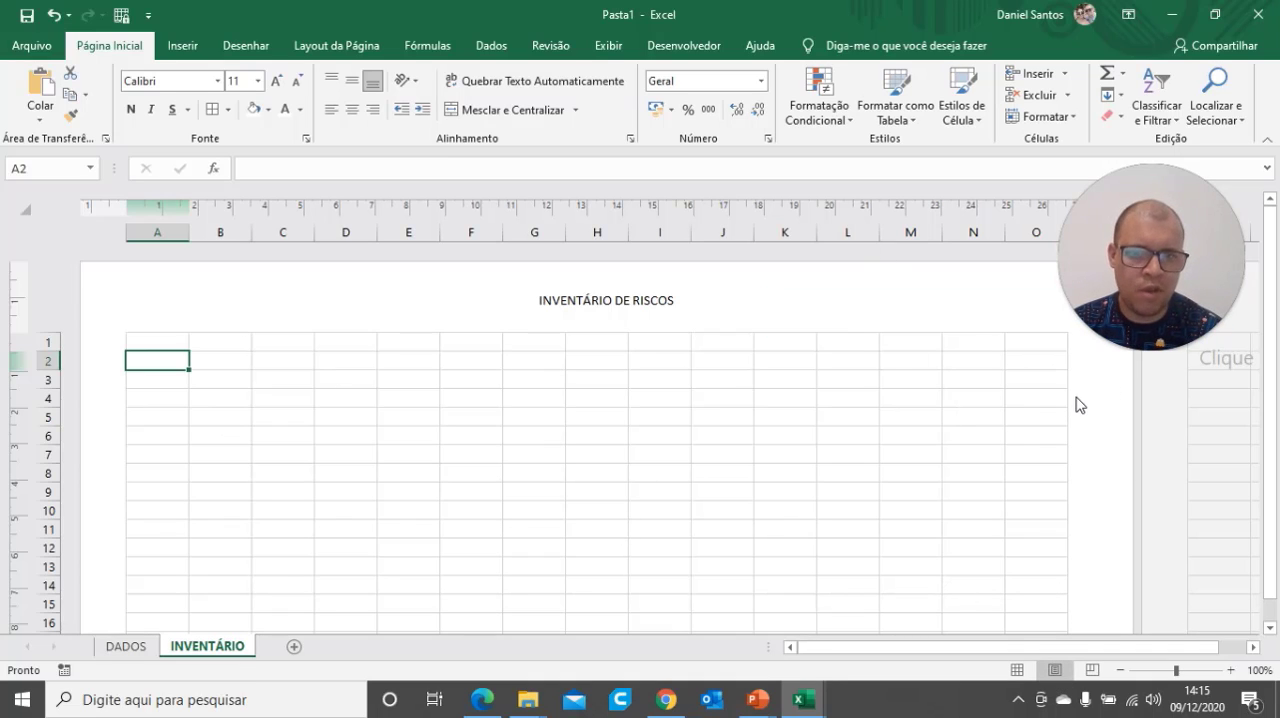
left_click(1016, 669)
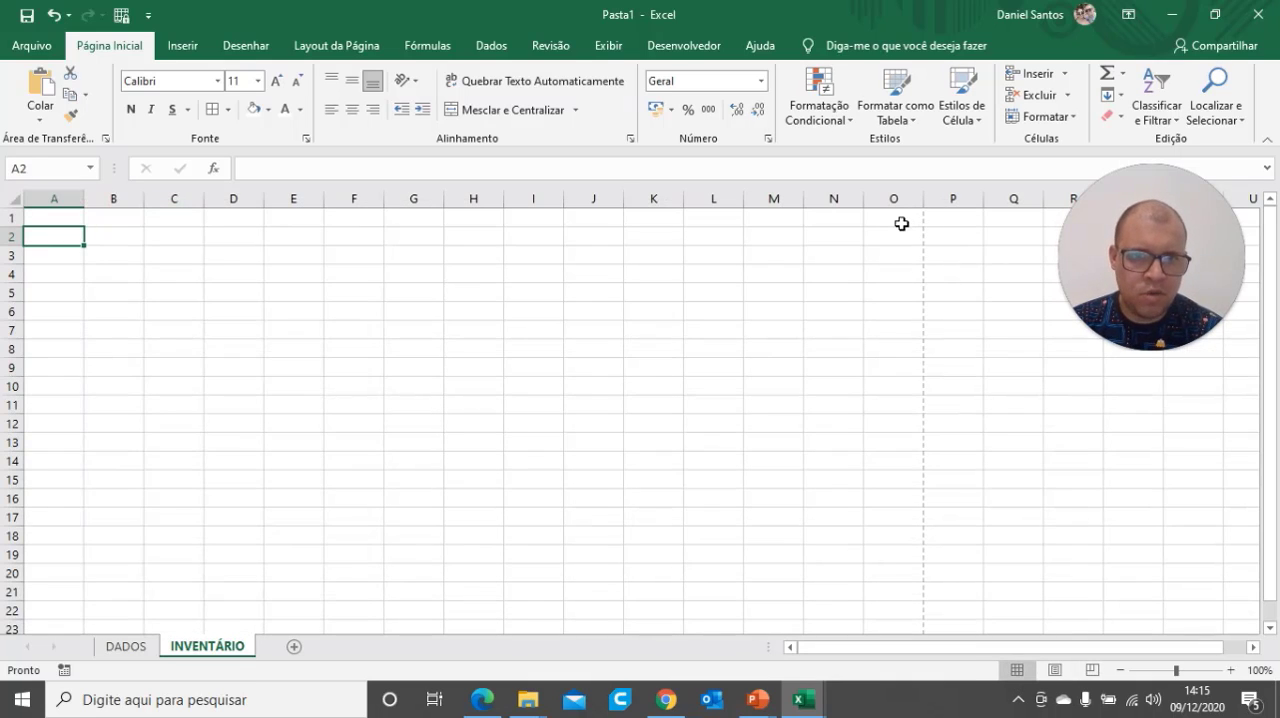
left_click(1054, 669)
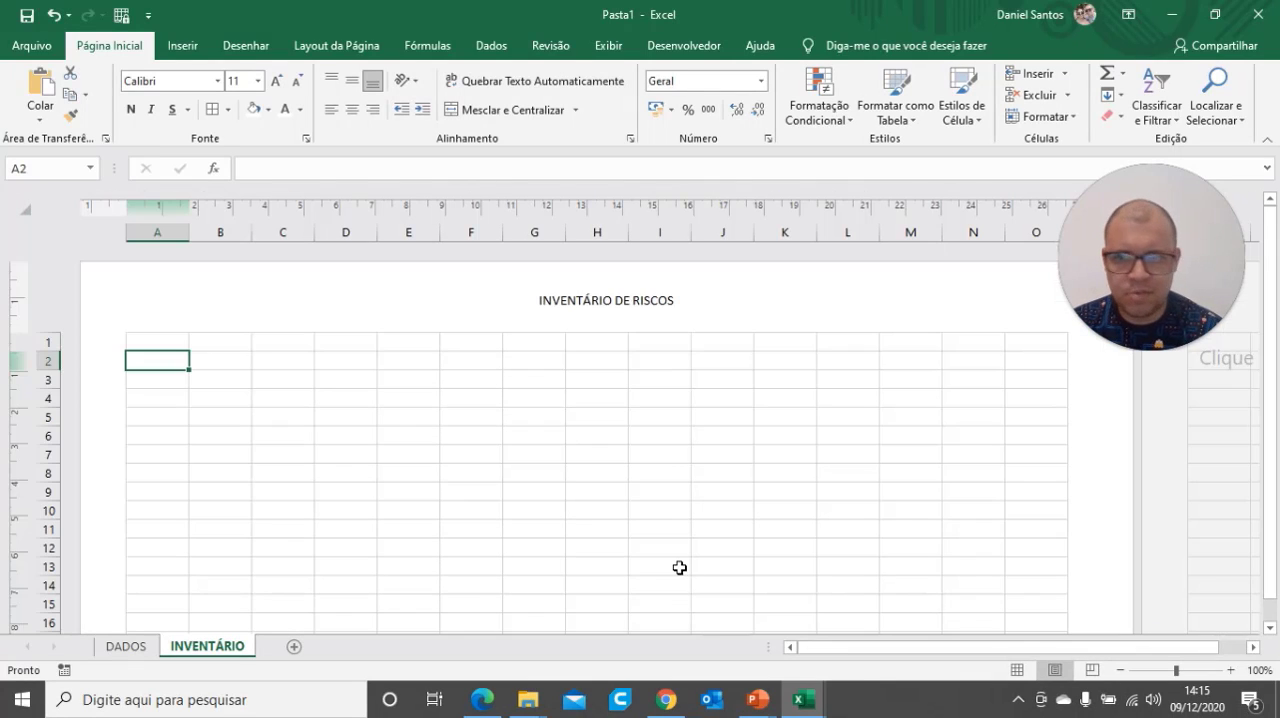
Enter the column heading ITEM in A1 and centre it horizontally and vertically in the cell
left_click(170, 342)
type("I")
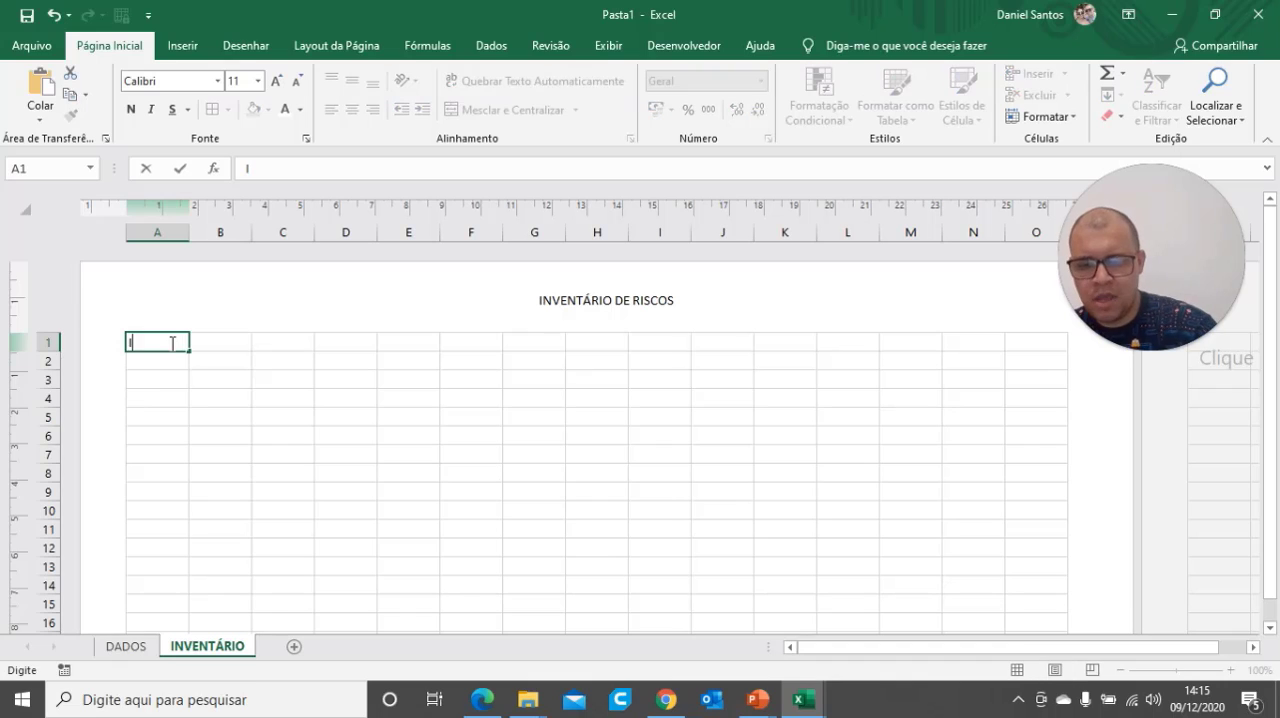
type("TEM")
left_click(180, 414)
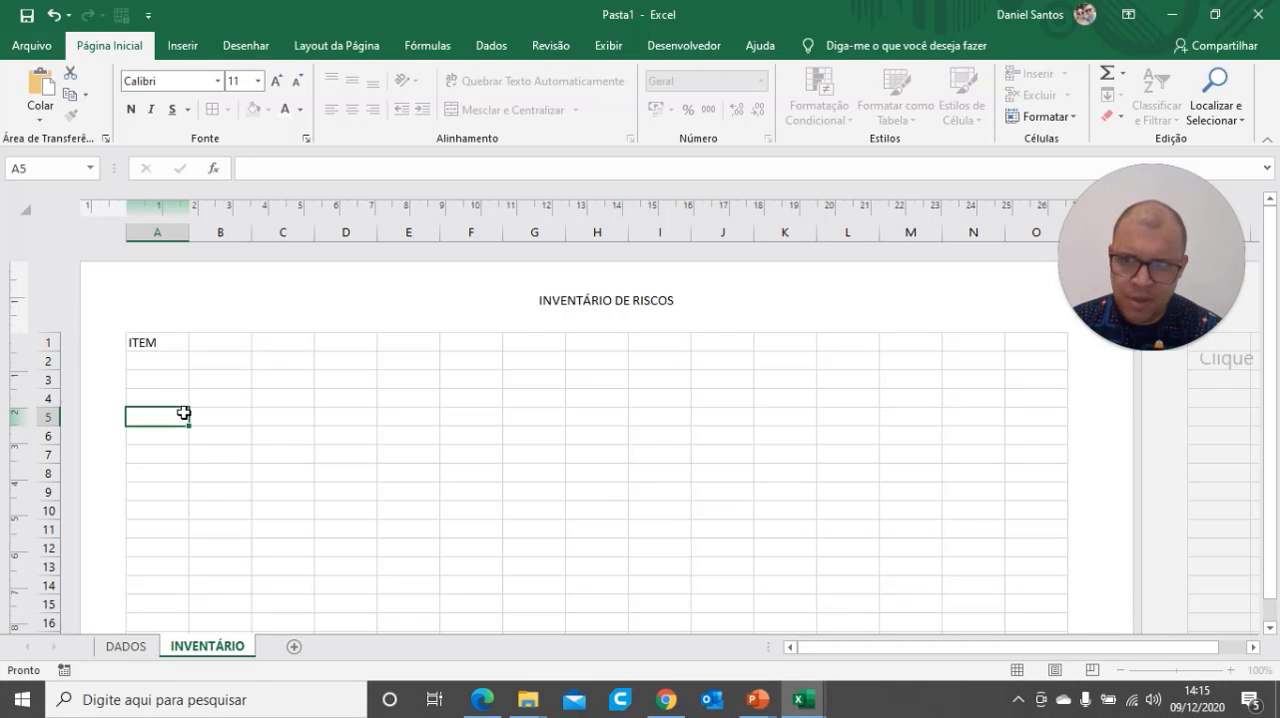
left_click(166, 339)
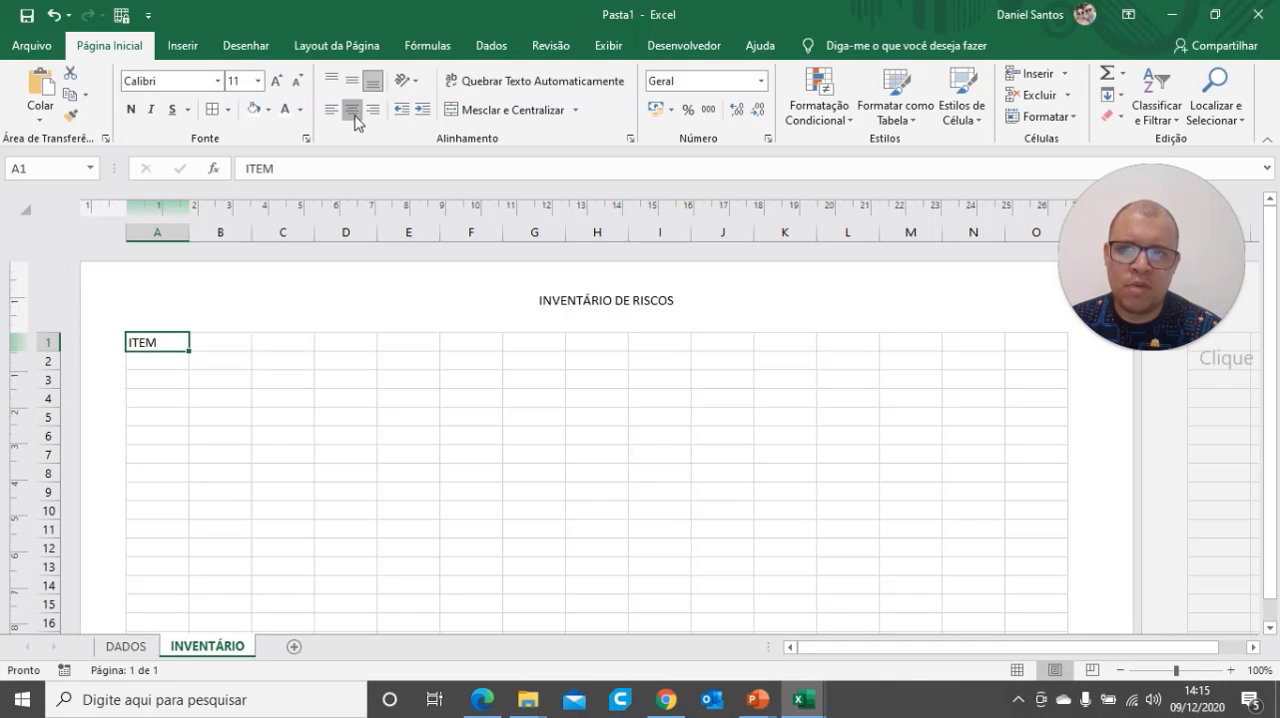
left_click(352, 109)
left_click(326, 418)
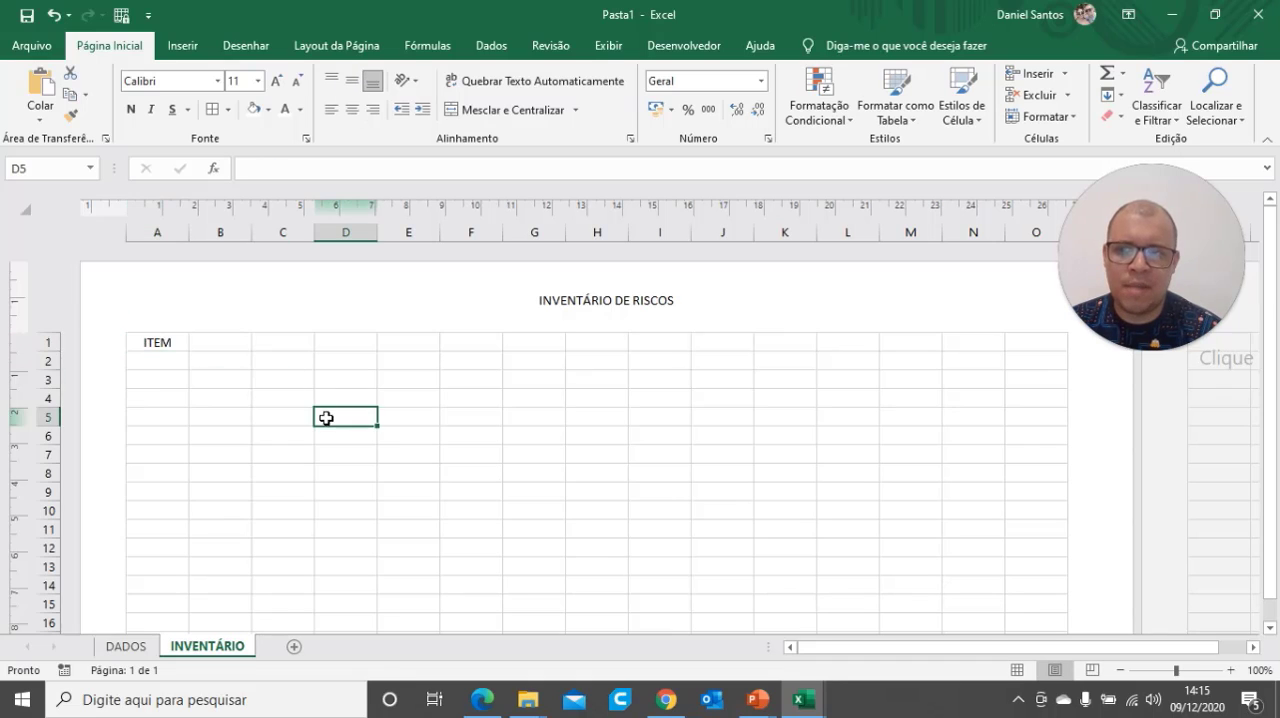
left_click(164, 346)
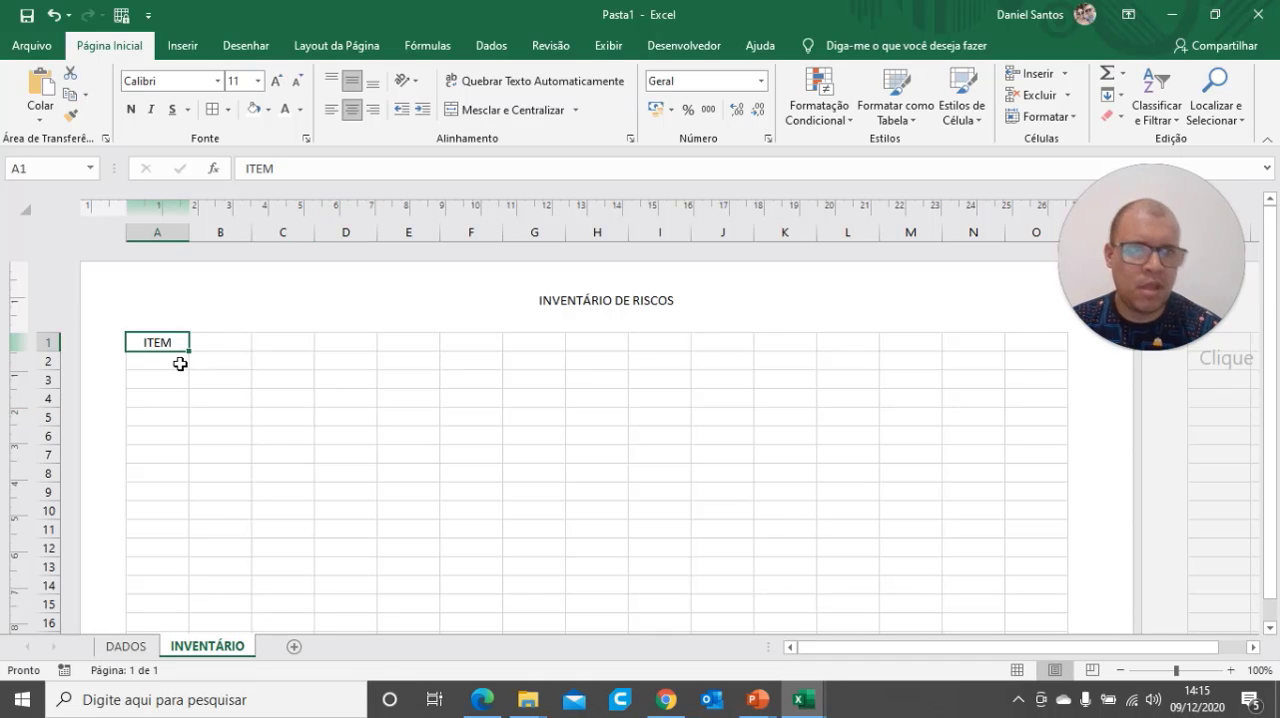
Enter the column headings SETOR in B1 and ÁREA in C1
left_click(237, 346)
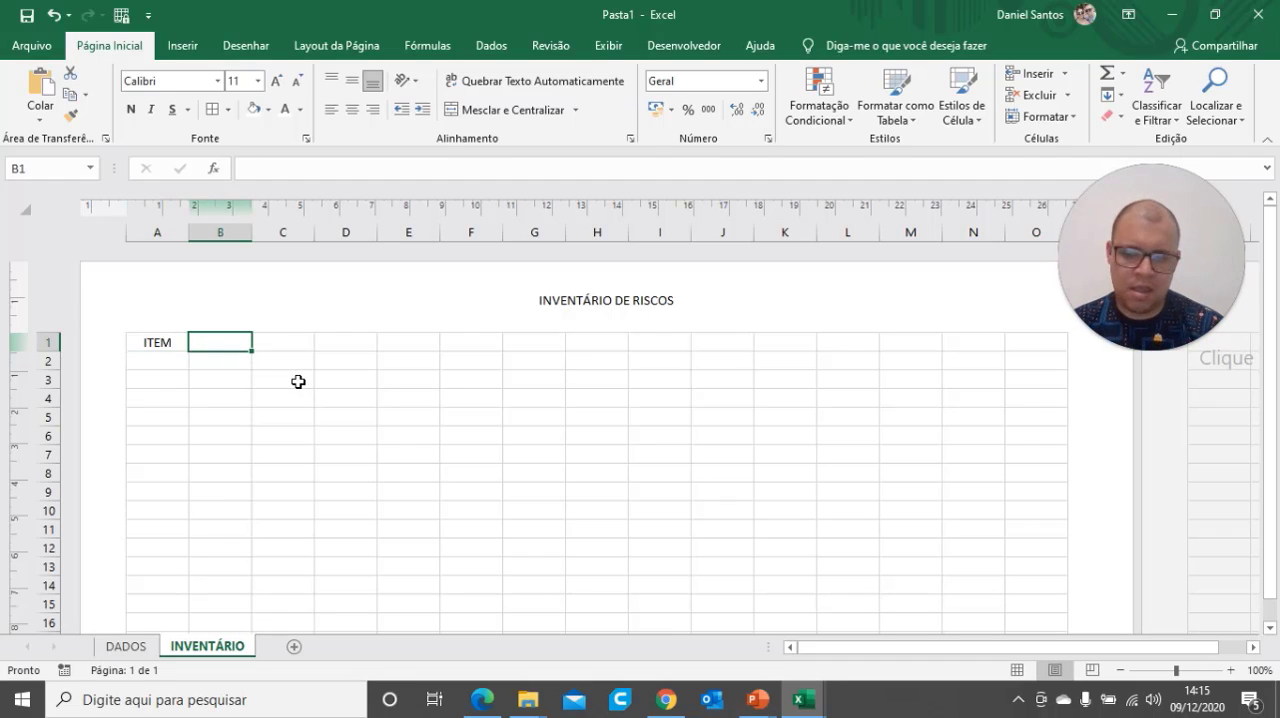
type("SETOR")
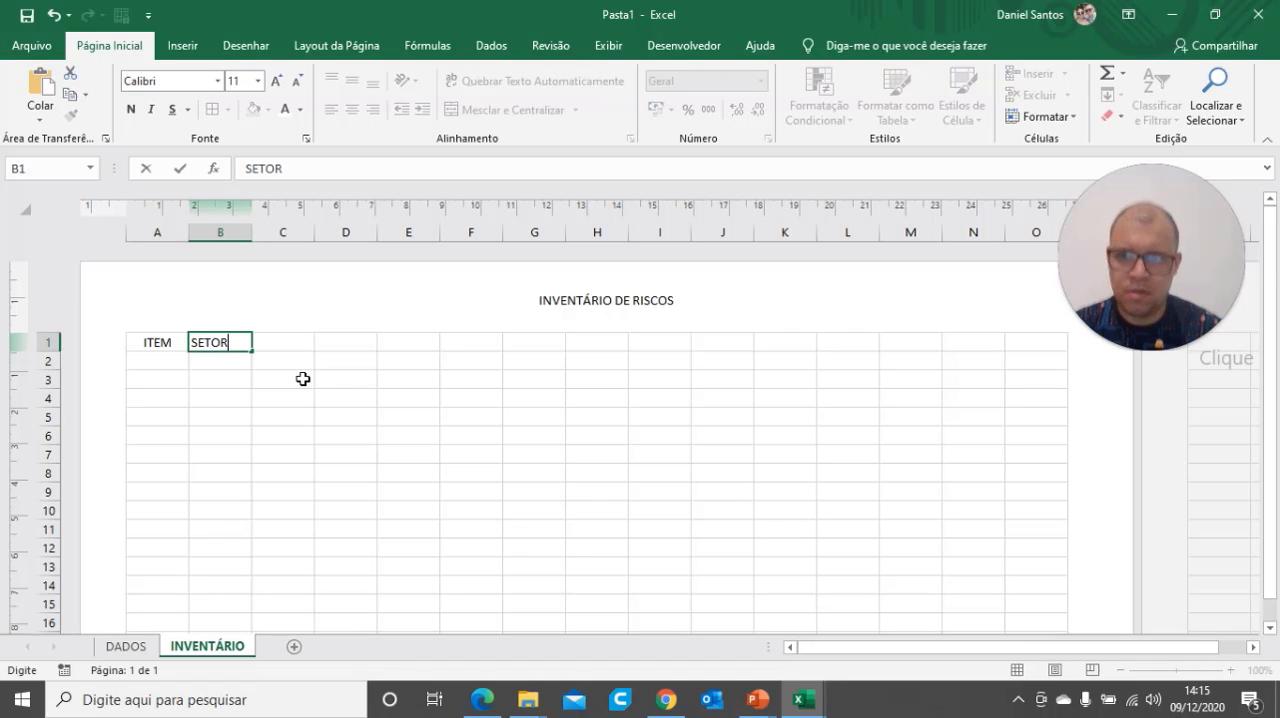
left_click(294, 382)
left_click(210, 342)
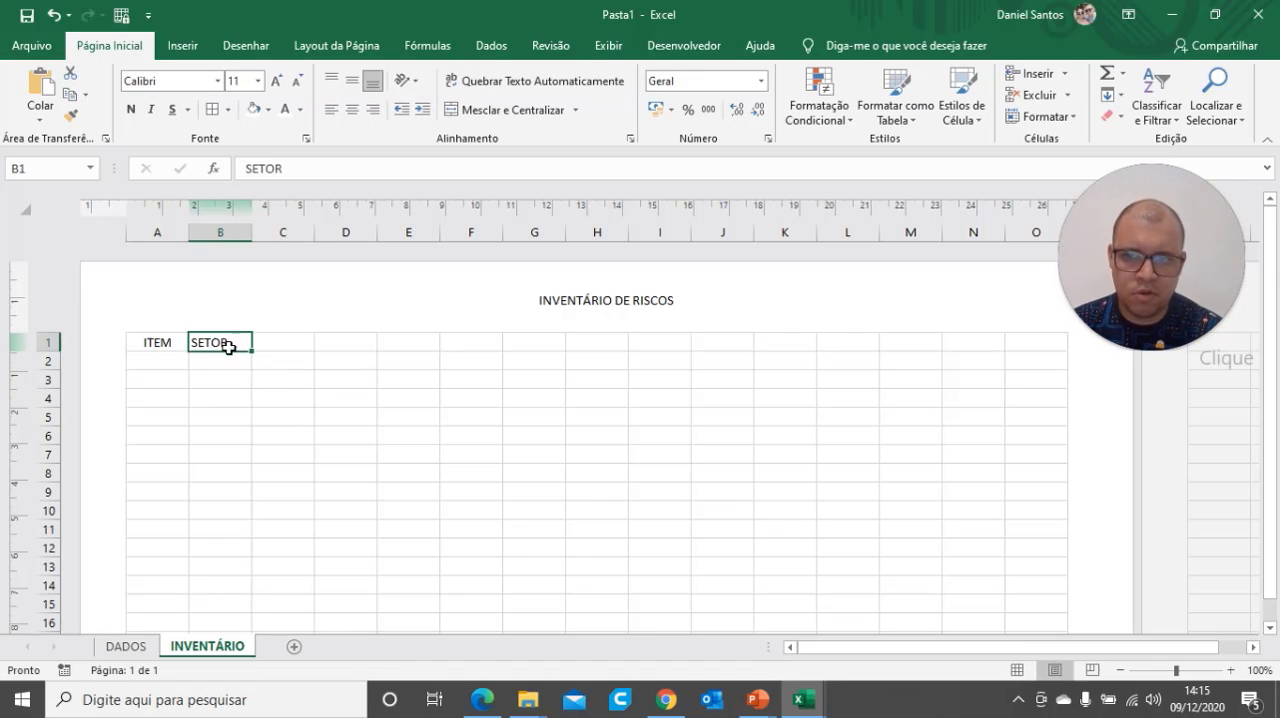
left_click(284, 346)
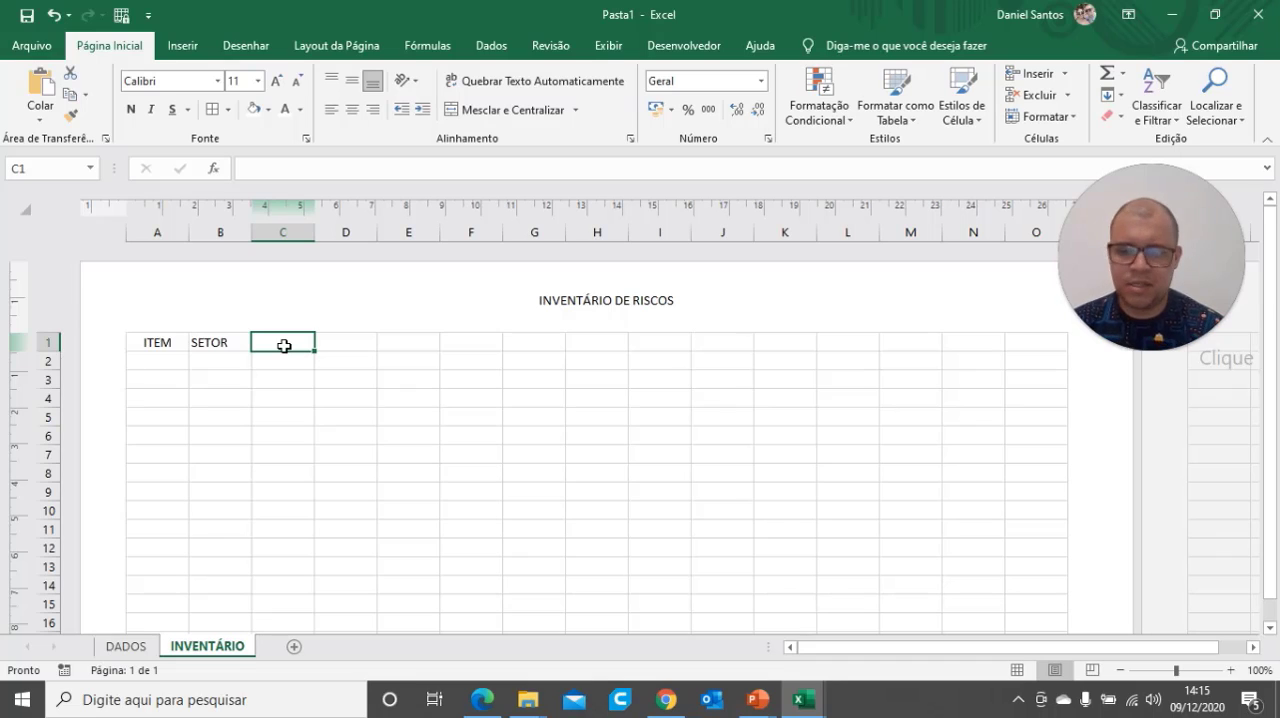
type("AREA")
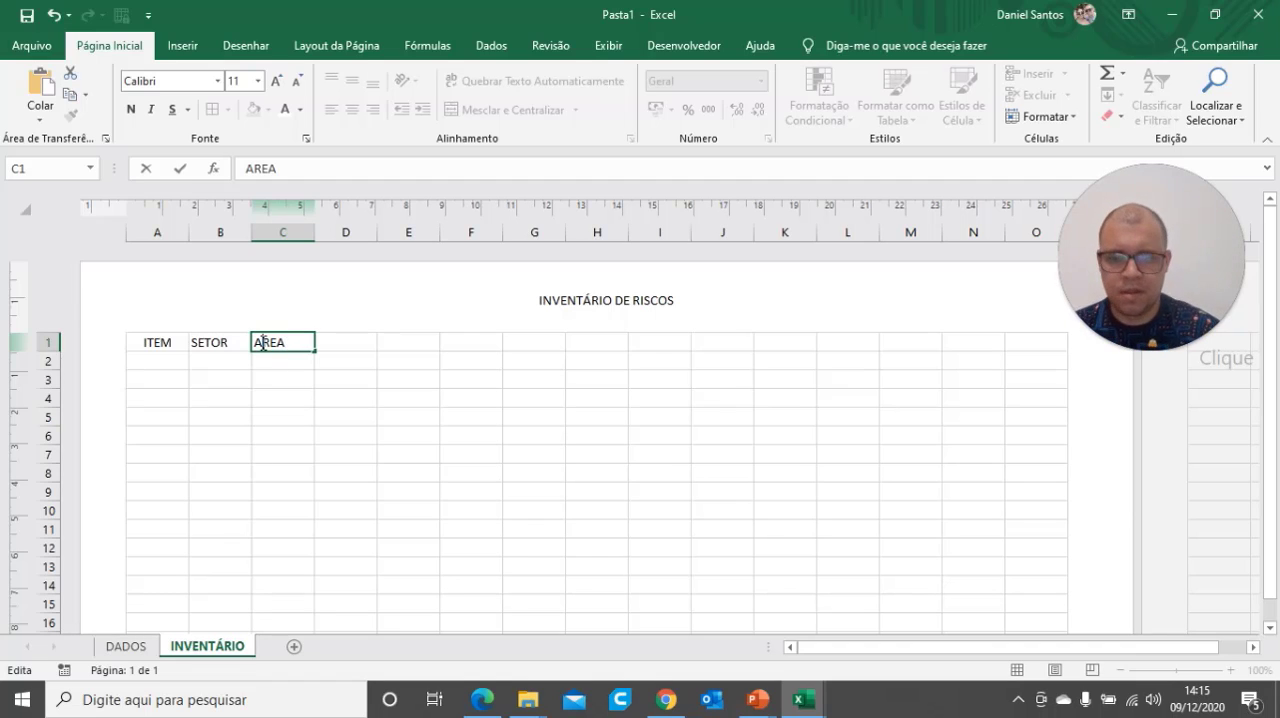
key("BackSpace")
type("Á")
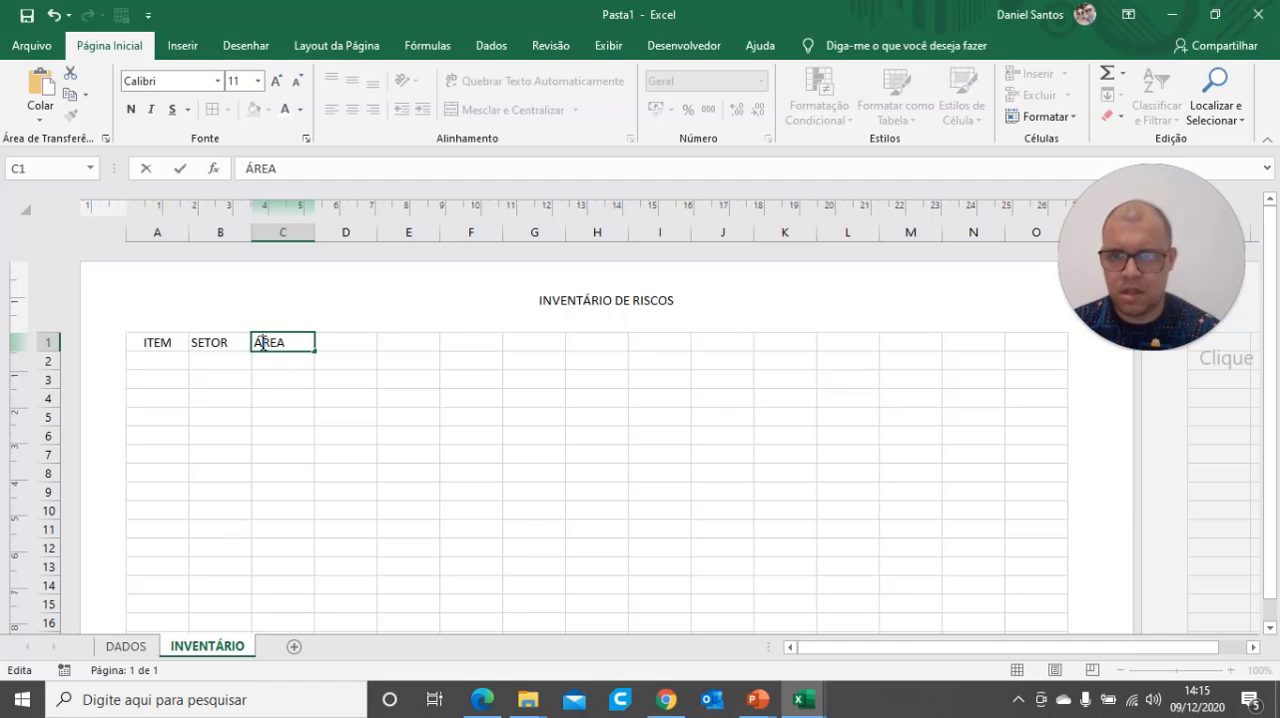
left_click(334, 336)
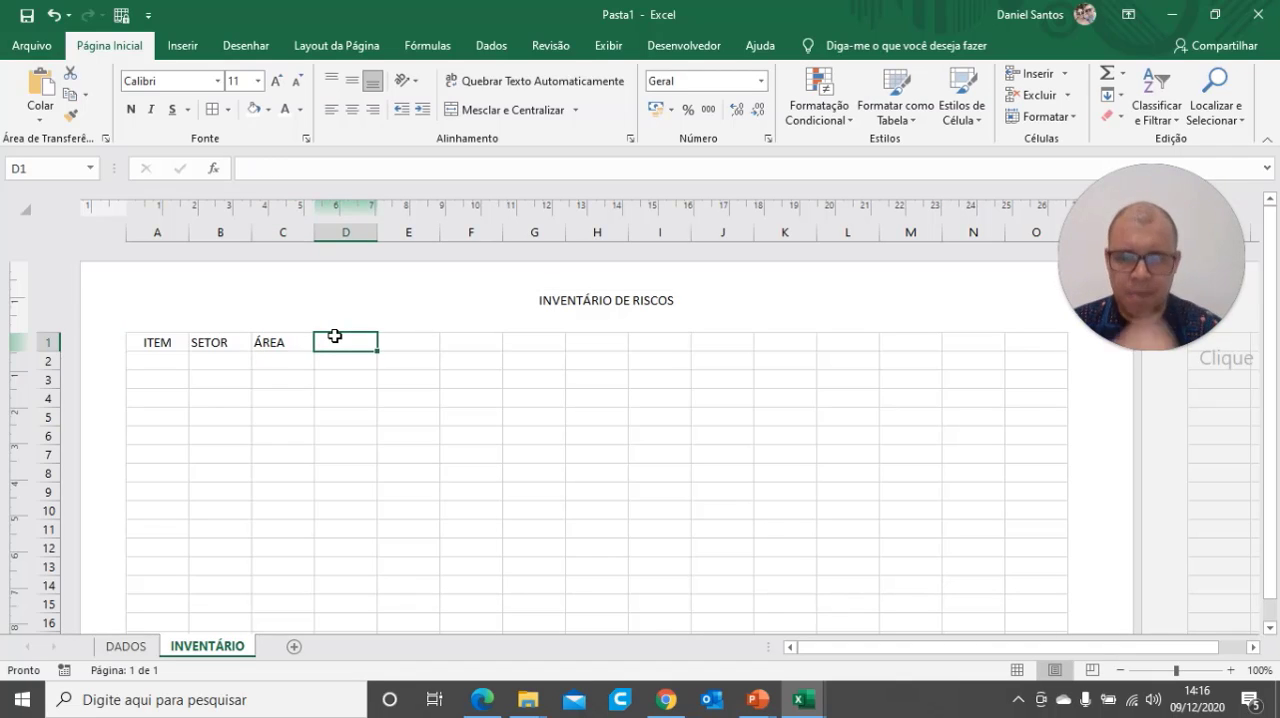
Enter the column headings PERIGO in D1 and RISCO in E1
type("r")
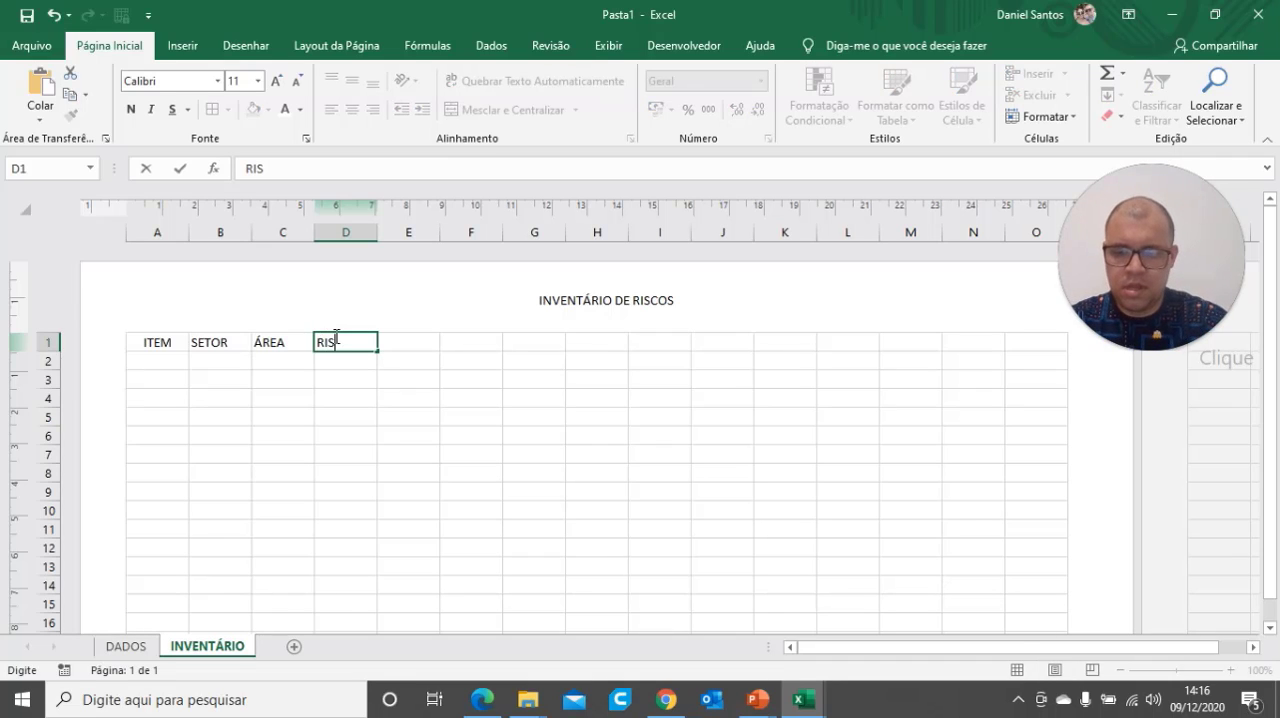
key("Tab")
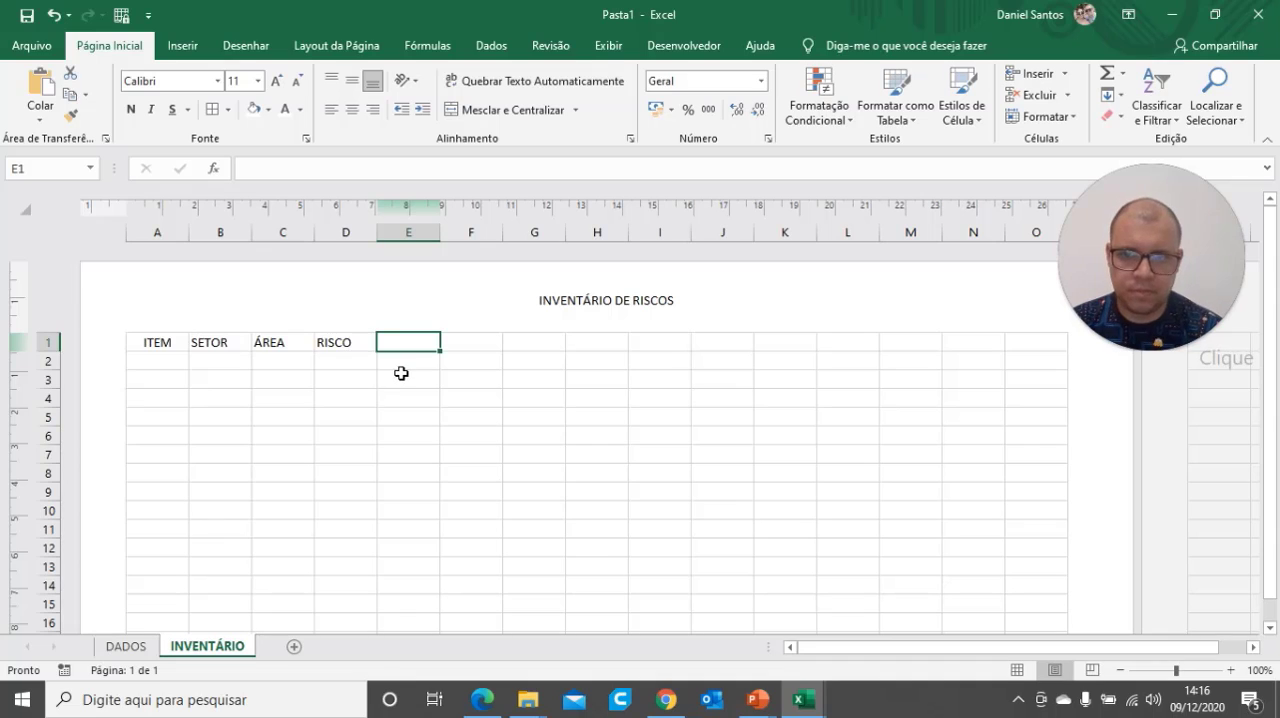
left_click(351, 352)
type("PERIGO")
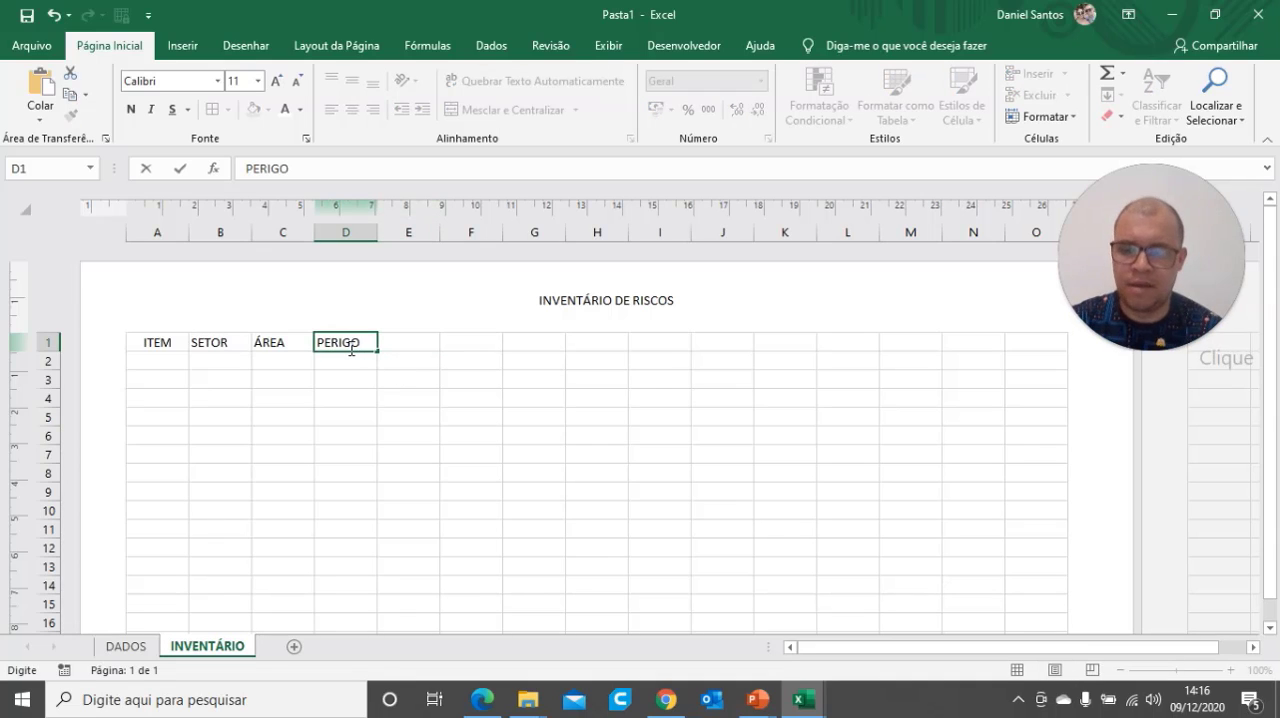
key("Tab")
type("RISCO")
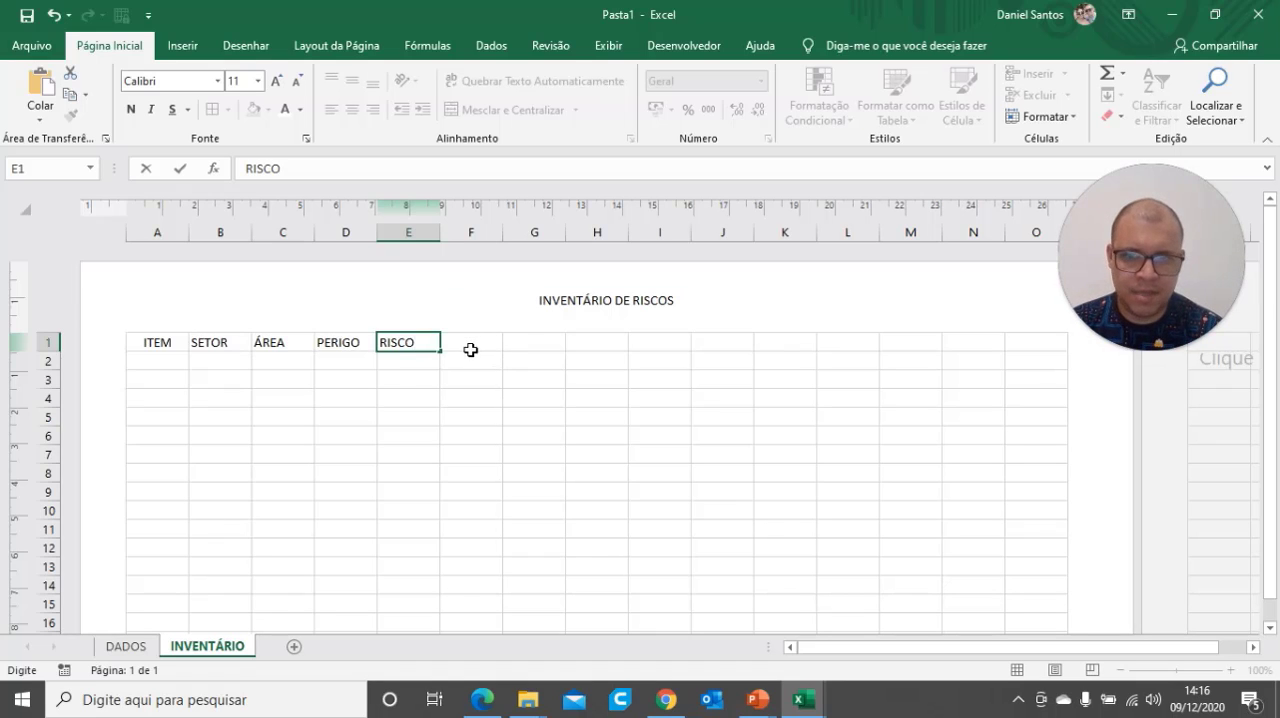
key("Tab")
Enter the column headings PROBABILIDADE in F1 and CONSEQUENCIA in G1
type("PRO")
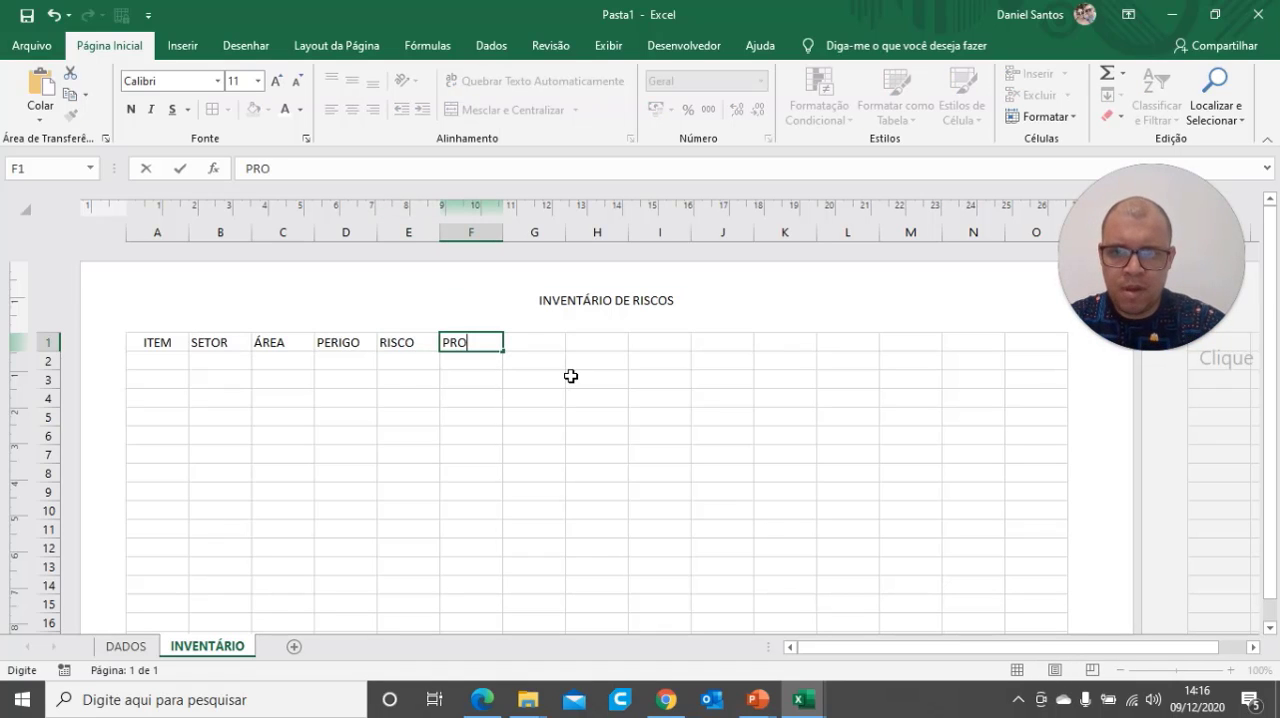
type("BABILIDADE")
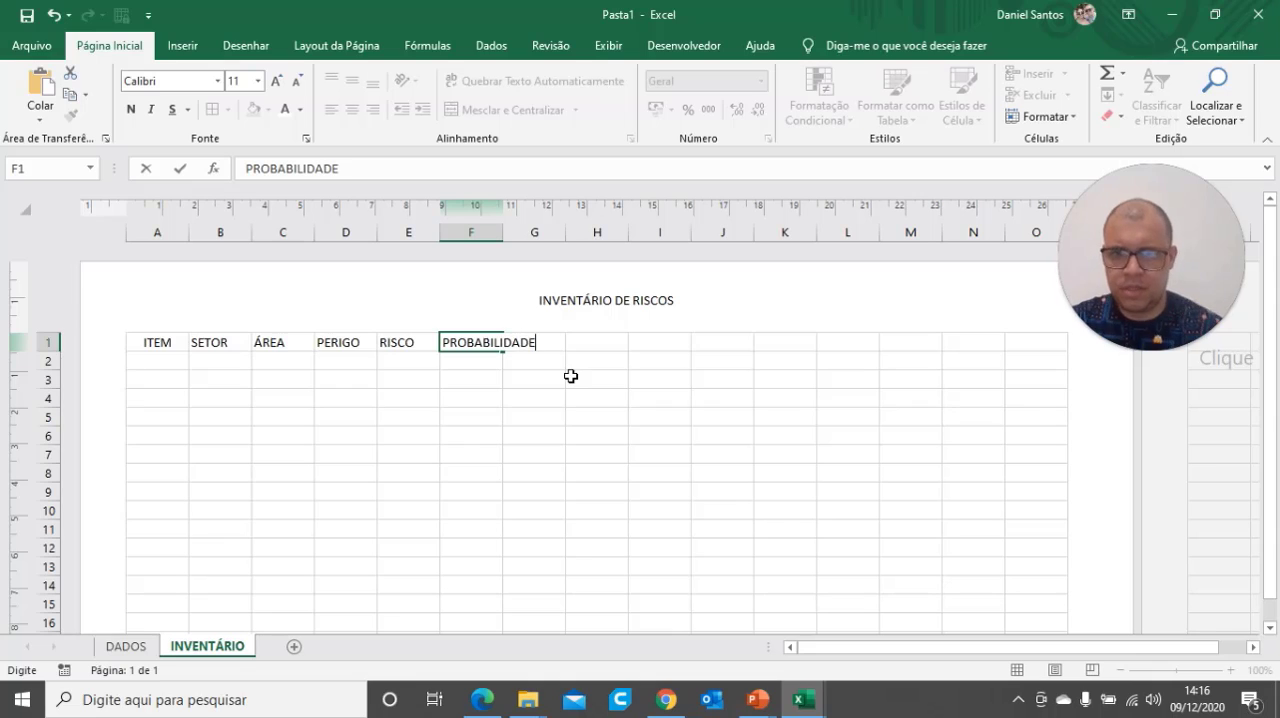
left_click(563, 368)
left_click(560, 342)
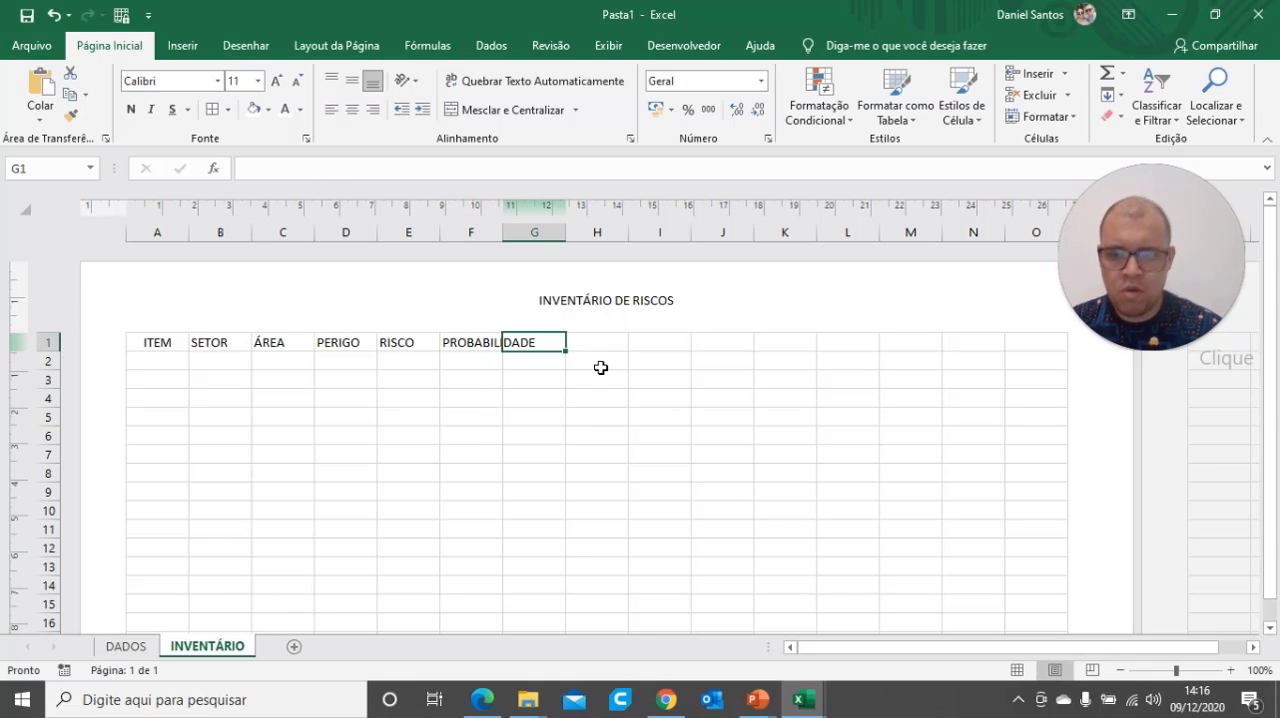
type("CONSE")
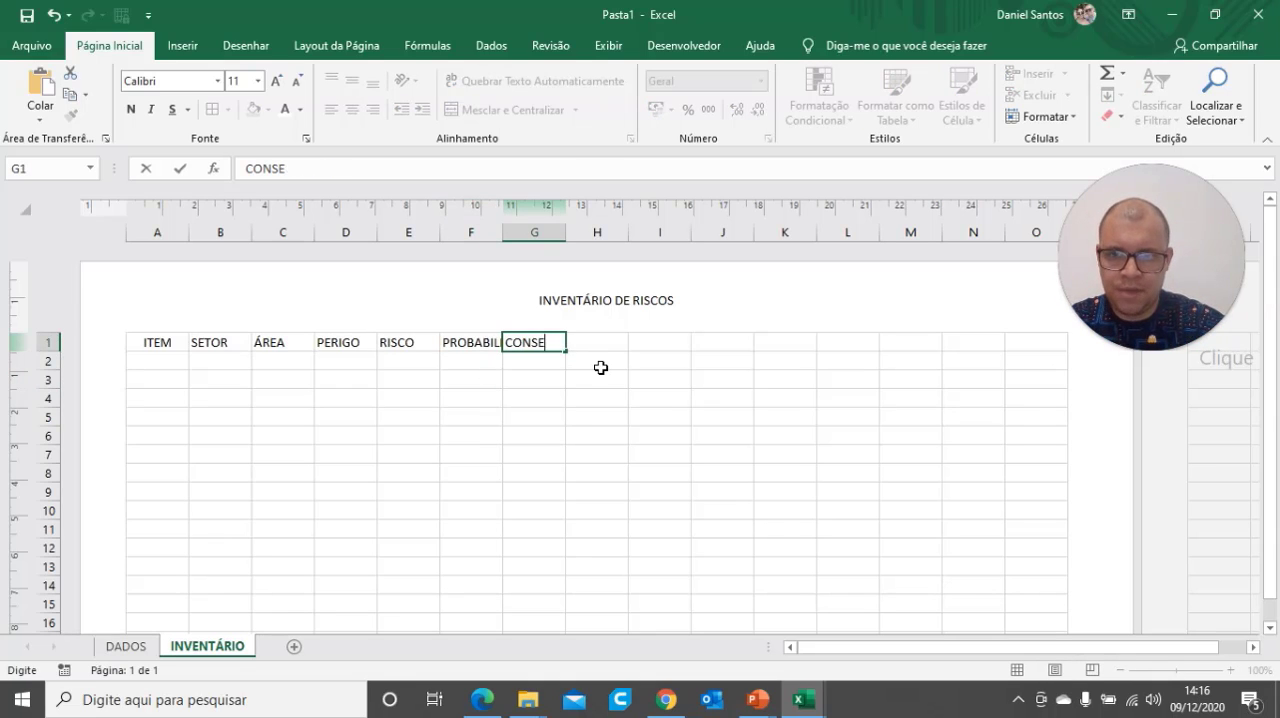
type("QUENCIA")
left_click(602, 422)
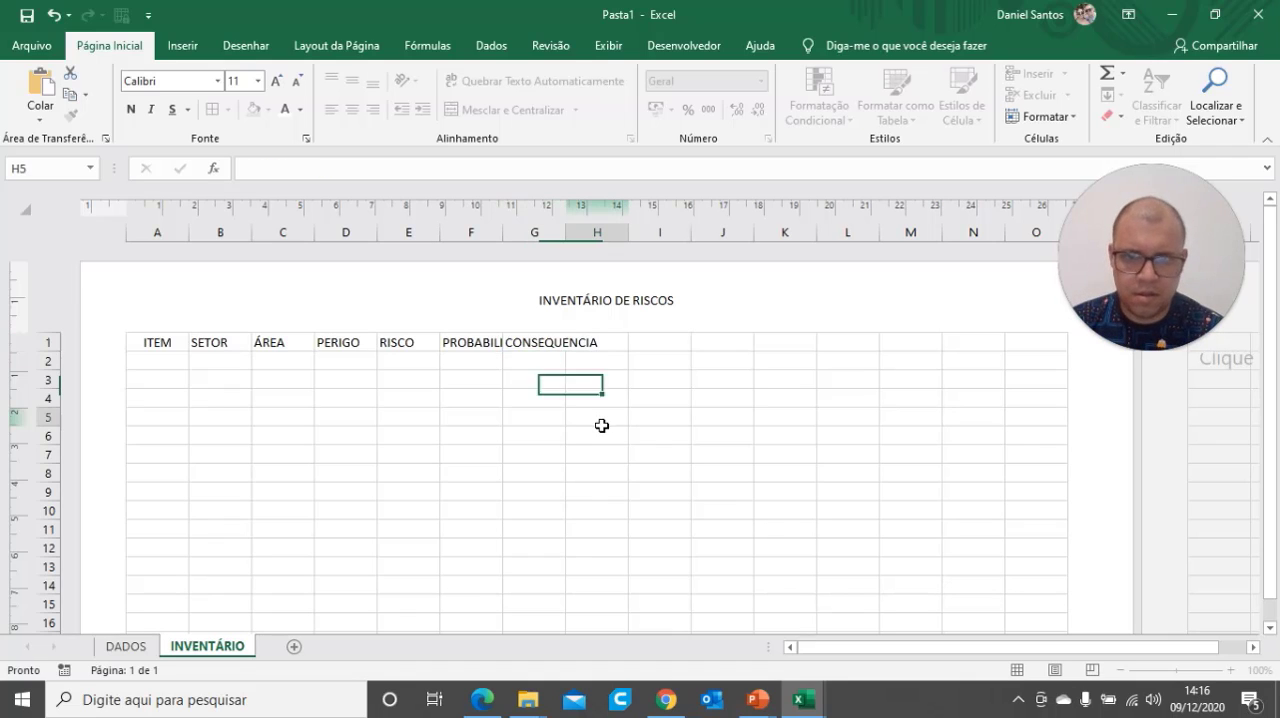
left_click(475, 349)
left_click(528, 345)
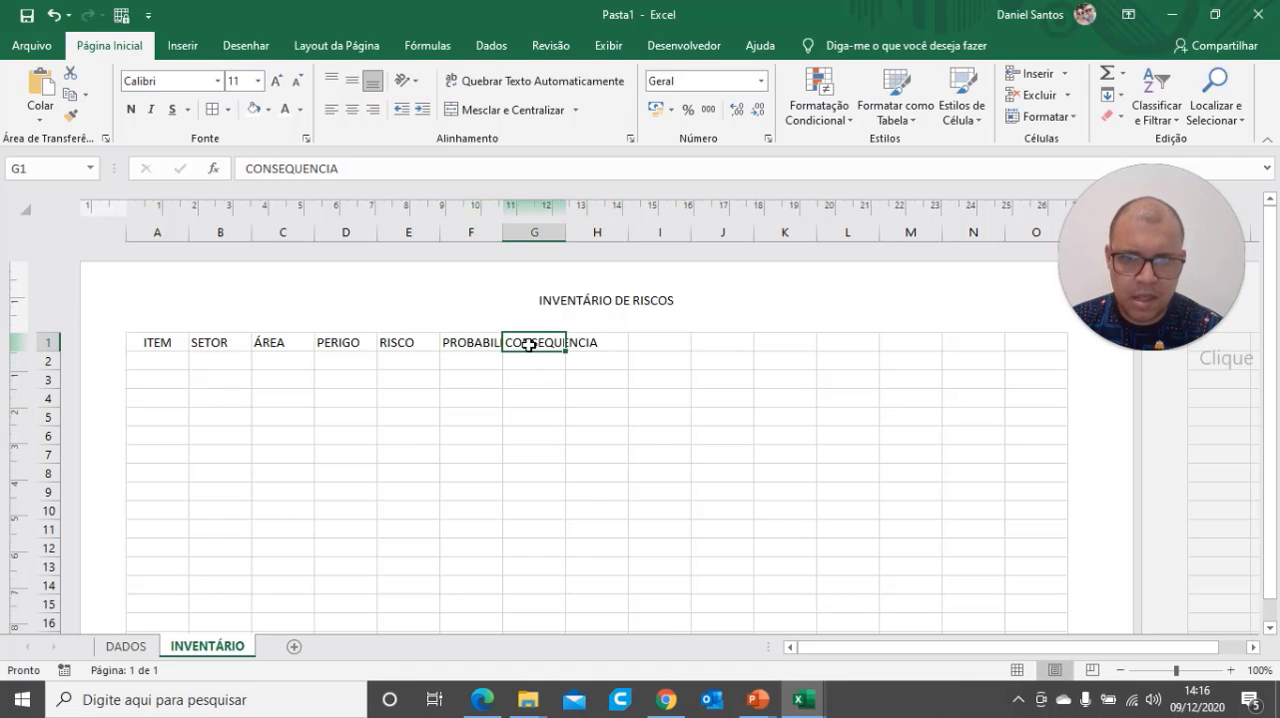
Enter the column heading CLASSIFICAÇÃO in H1
left_click(590, 344)
type("CLASS")
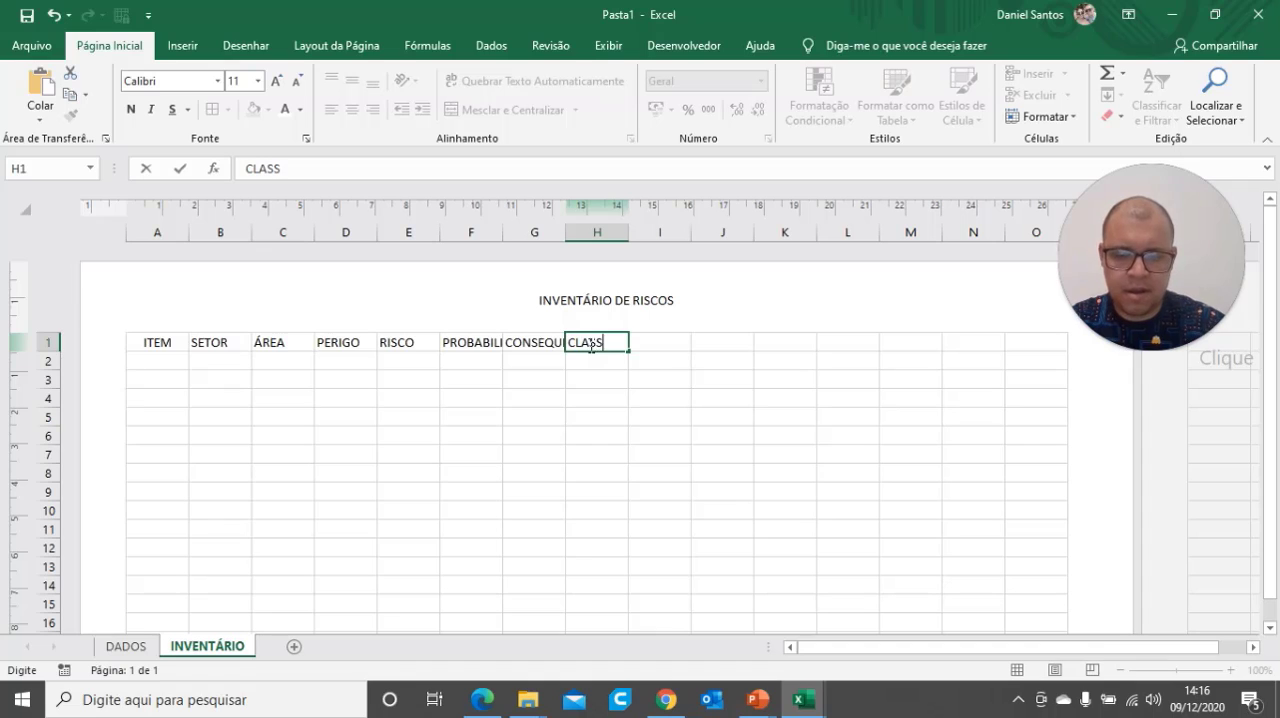
type("IFICAÇÃO")
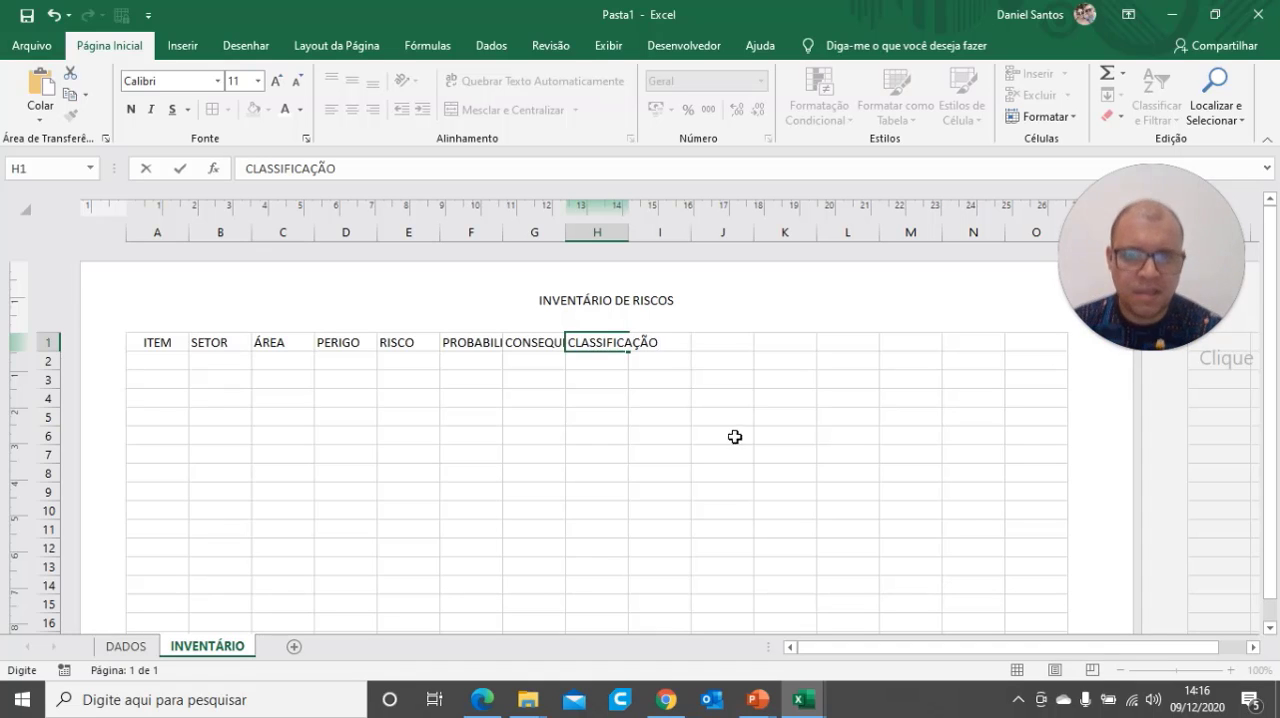
left_click(660, 413)
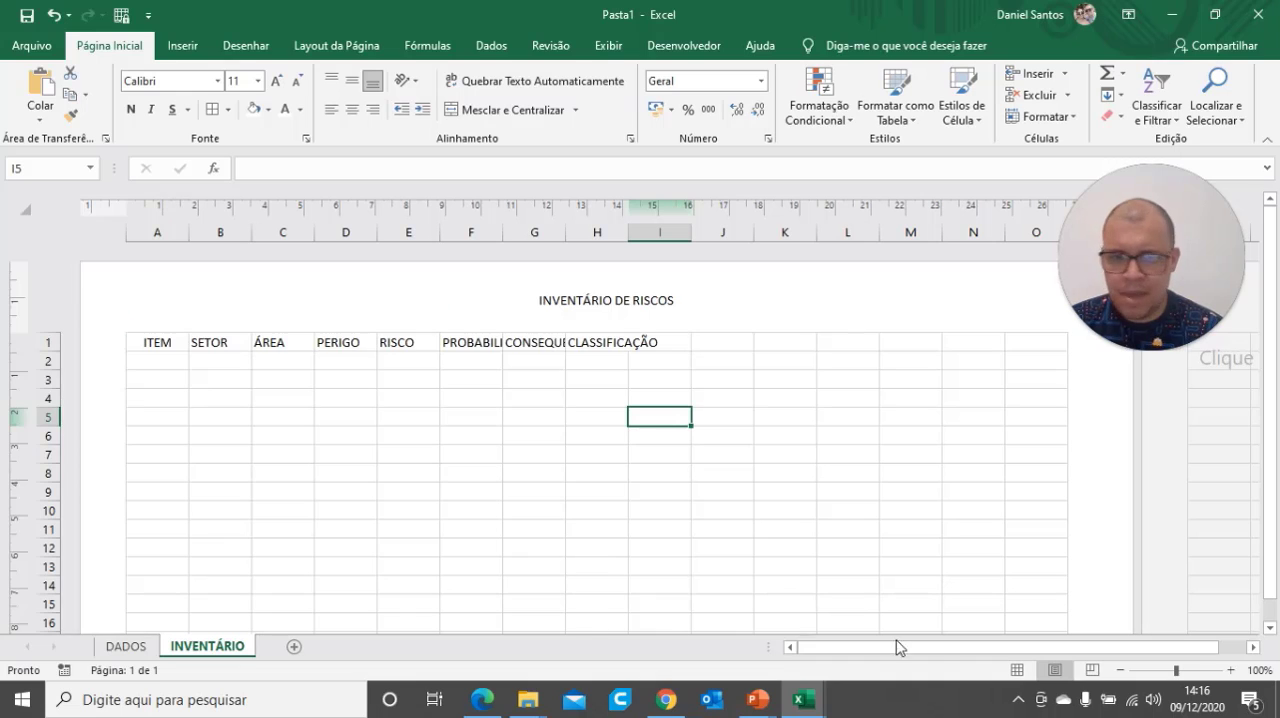
Return the sheet to Normal view and widen columns A through H equally so every heading fits
left_click(1017, 669)
left_click(478, 482)
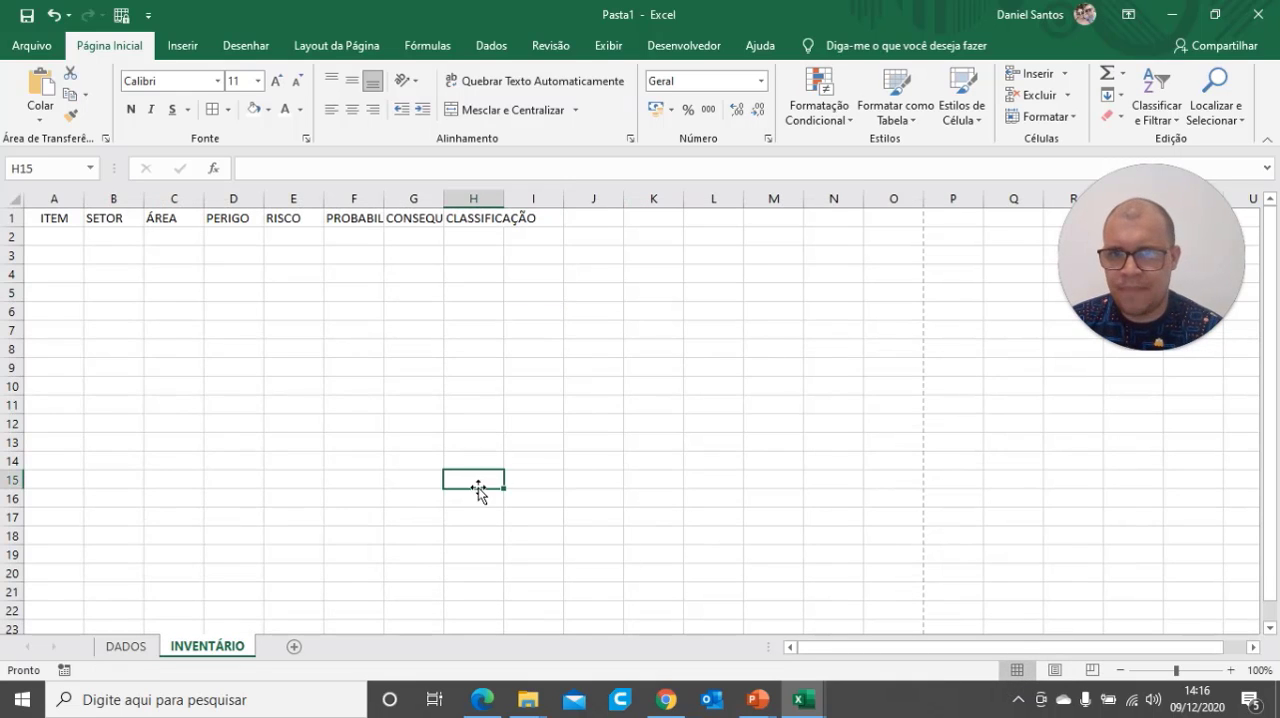
left_click_drag(49, 197, 549, 203)
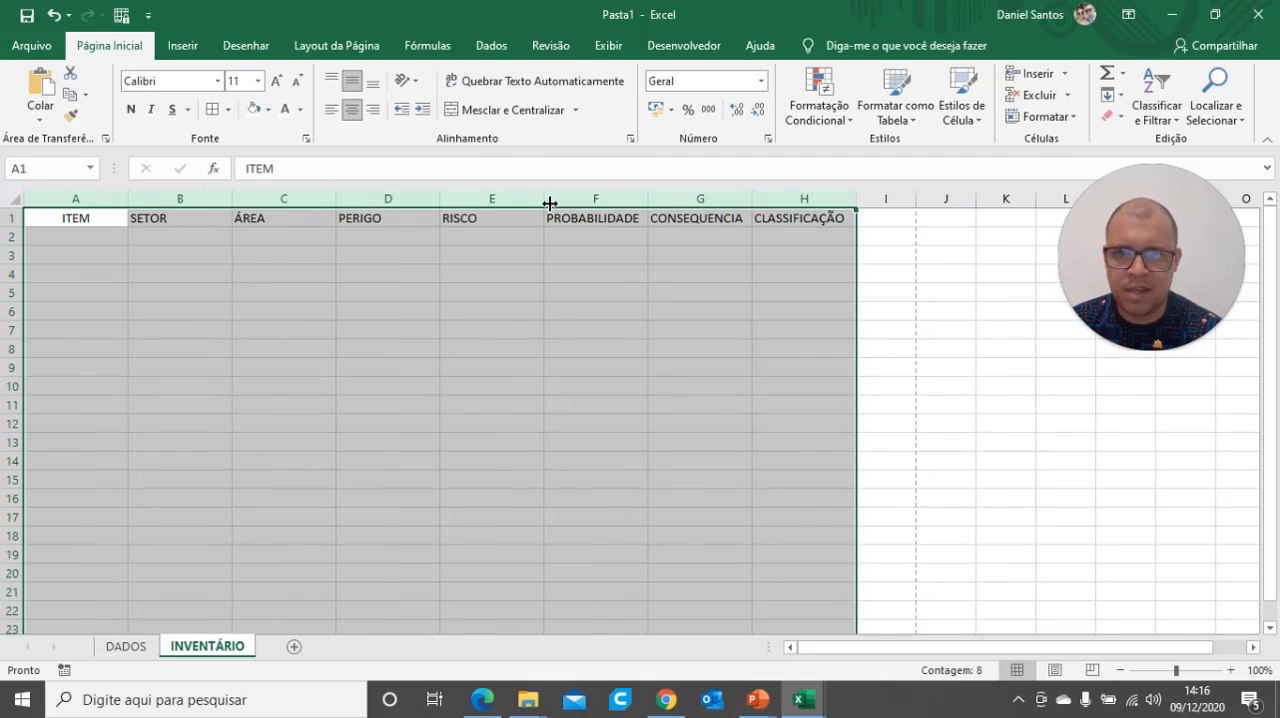
left_click(589, 292)
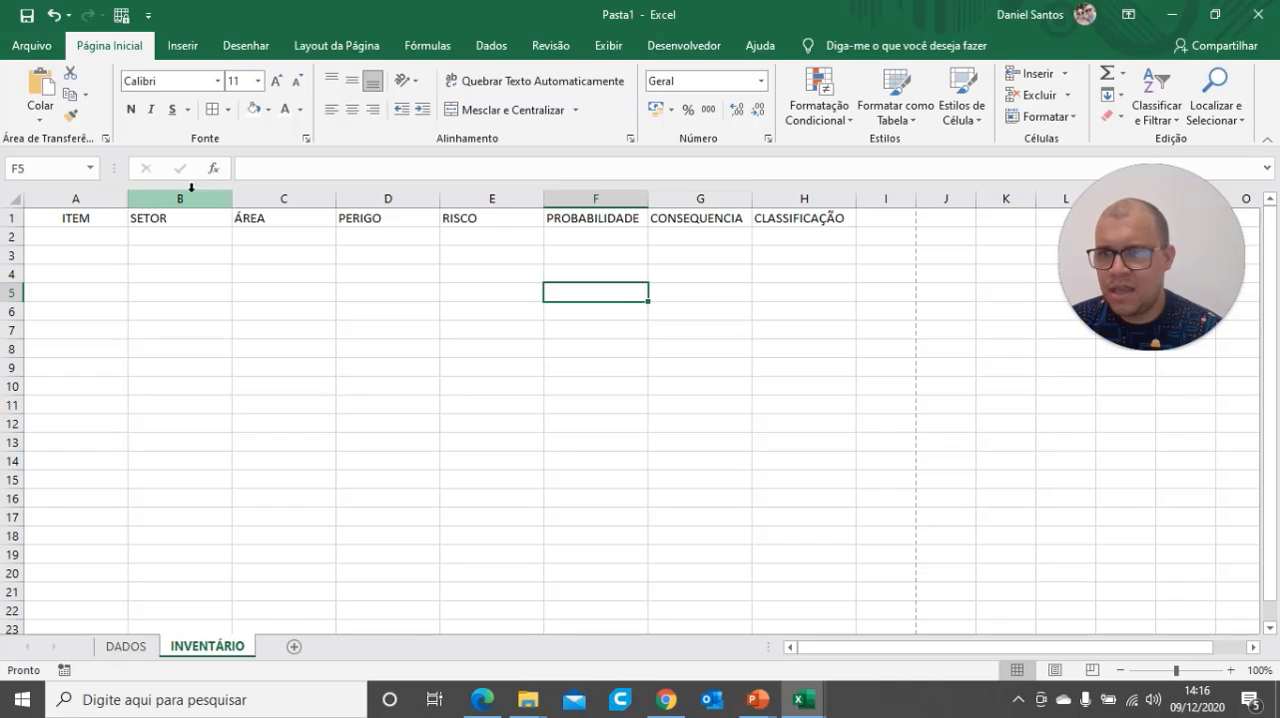
Widen the SETOR and ÁREA columns and narrow the PERIGO, RISCO and ITEM columns
left_click_drag(233, 198, 322, 200)
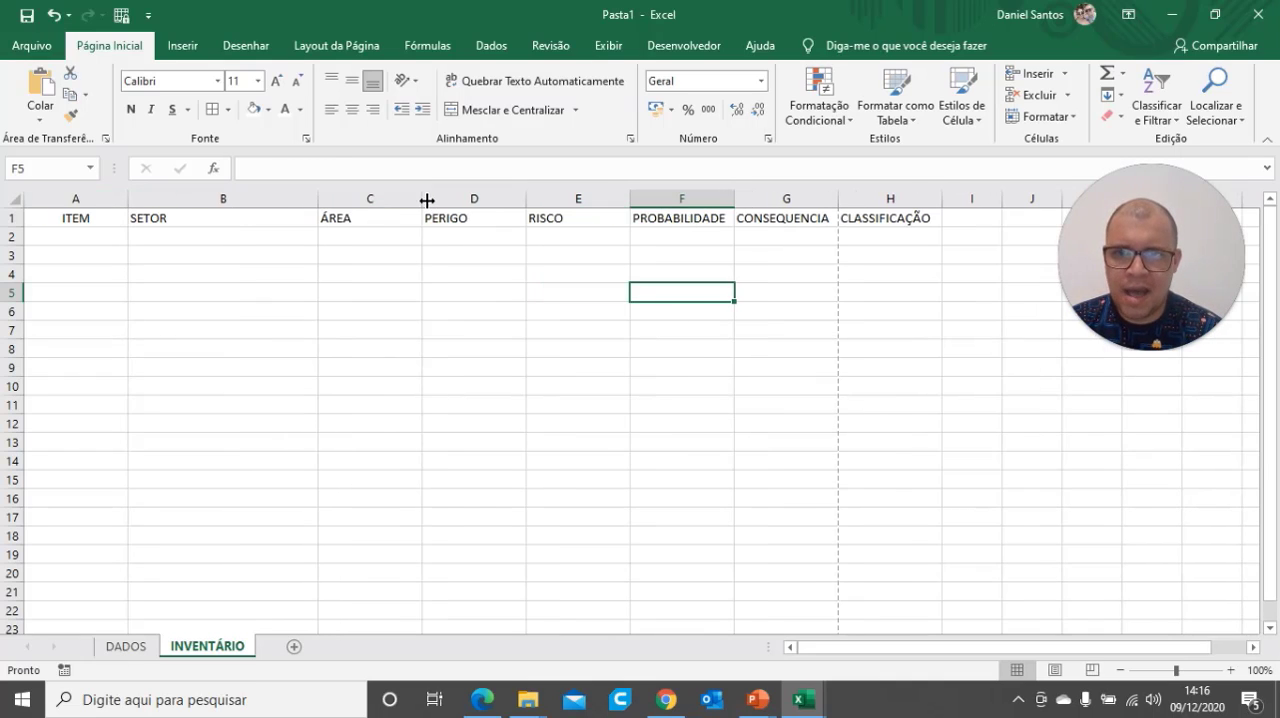
left_click_drag(426, 200, 478, 203)
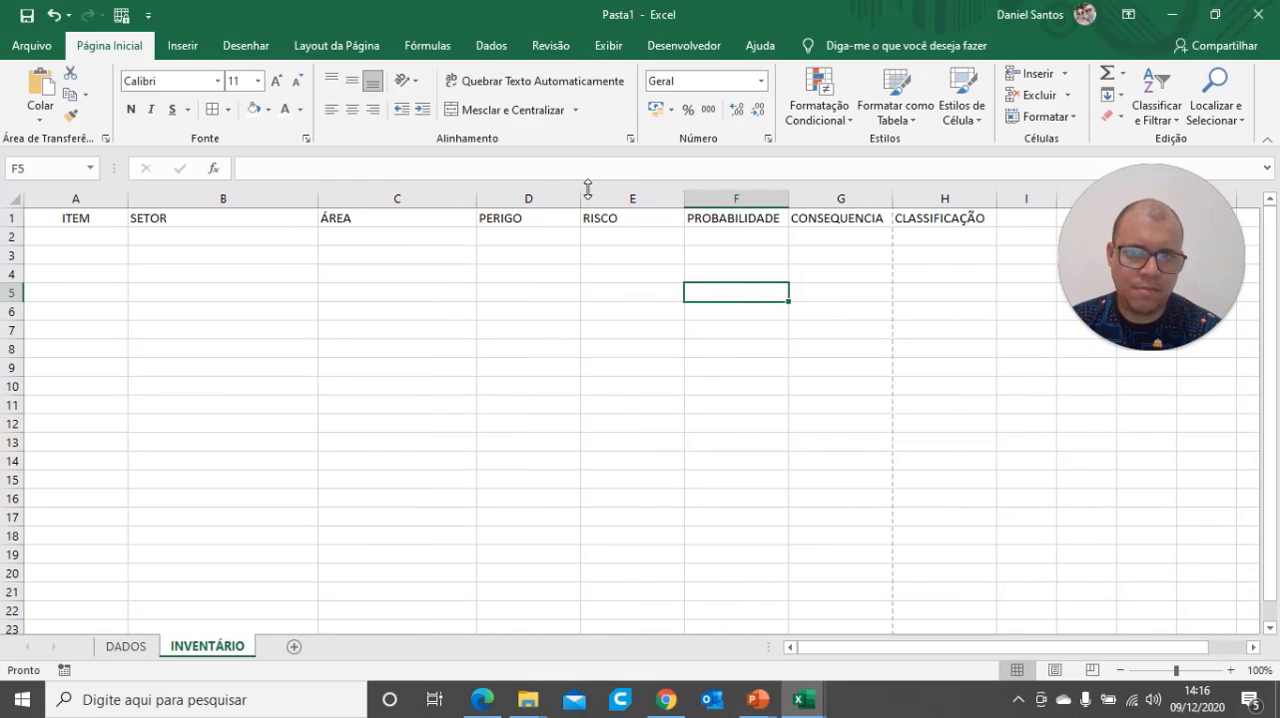
left_click_drag(581, 197, 568, 197)
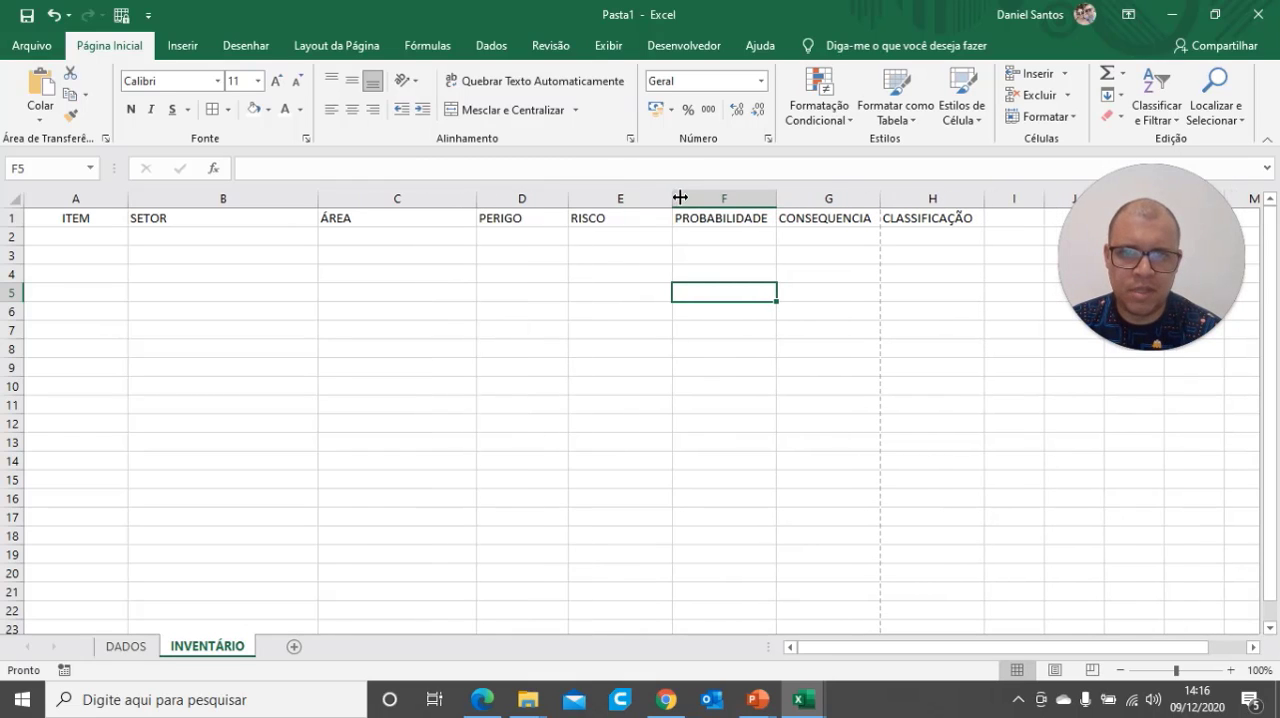
left_click_drag(673, 197, 655, 197)
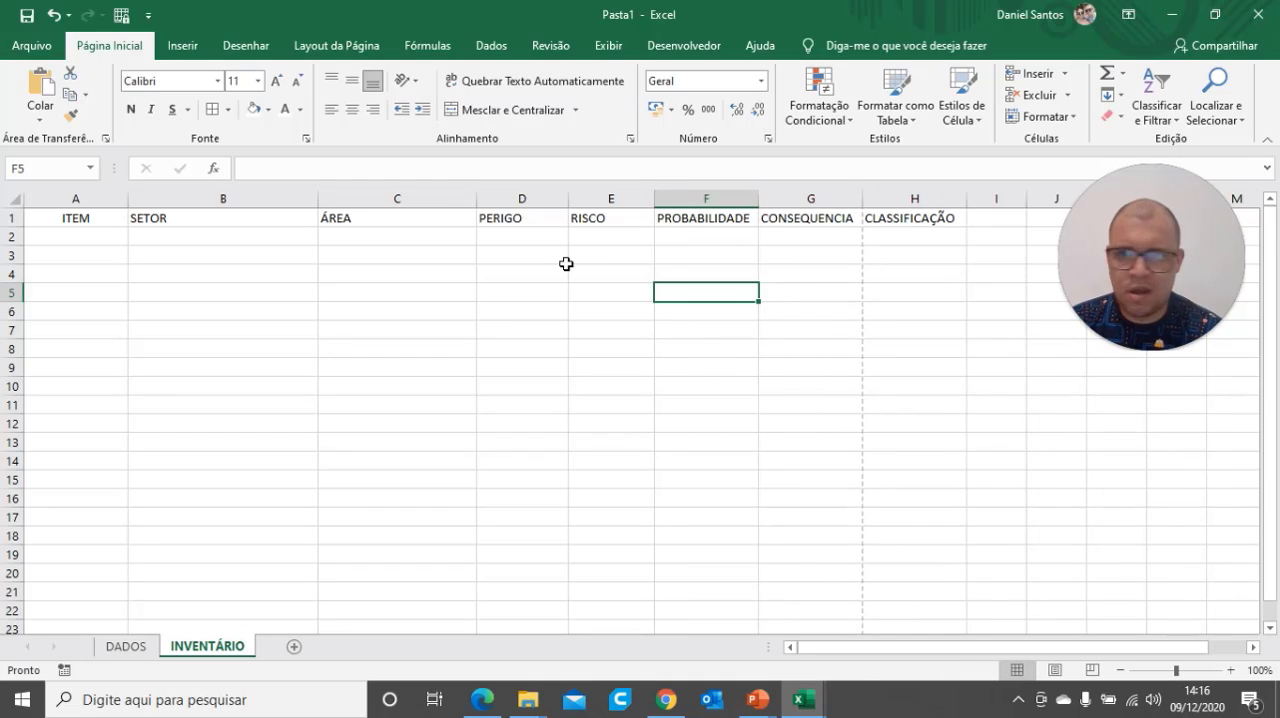
left_click_drag(128, 197, 74, 207)
left_click(189, 314)
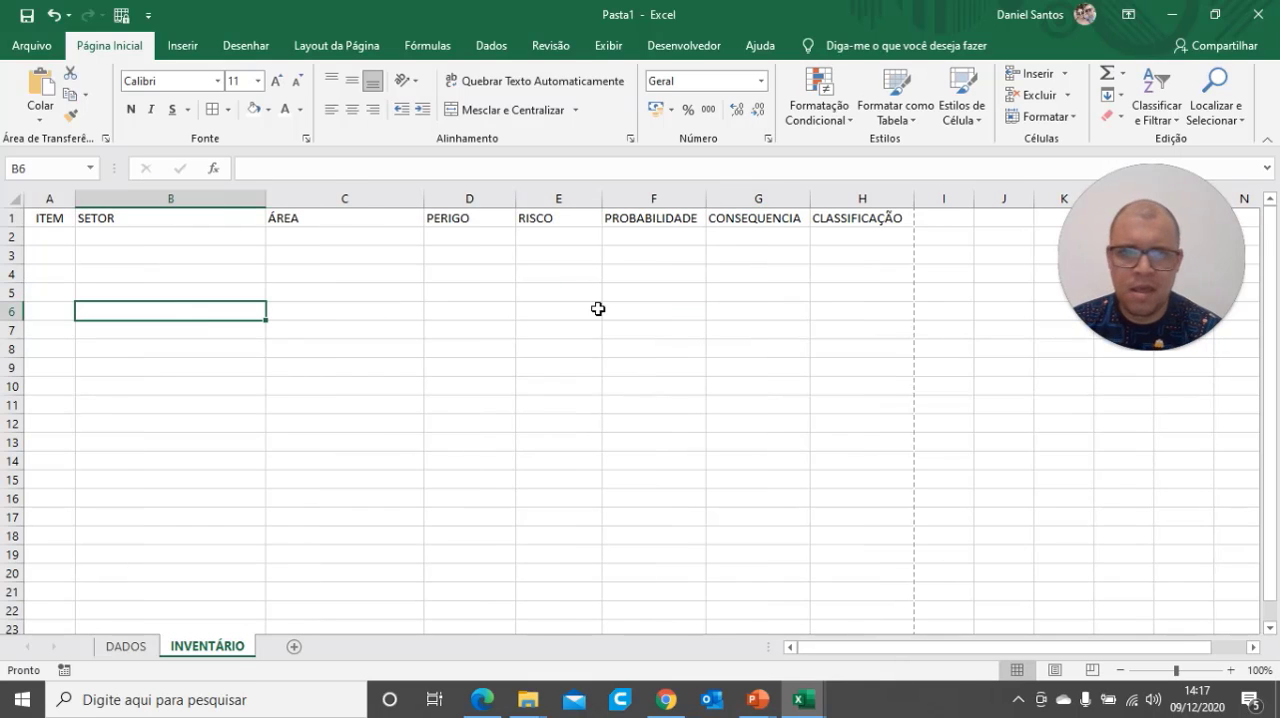
left_click(806, 341)
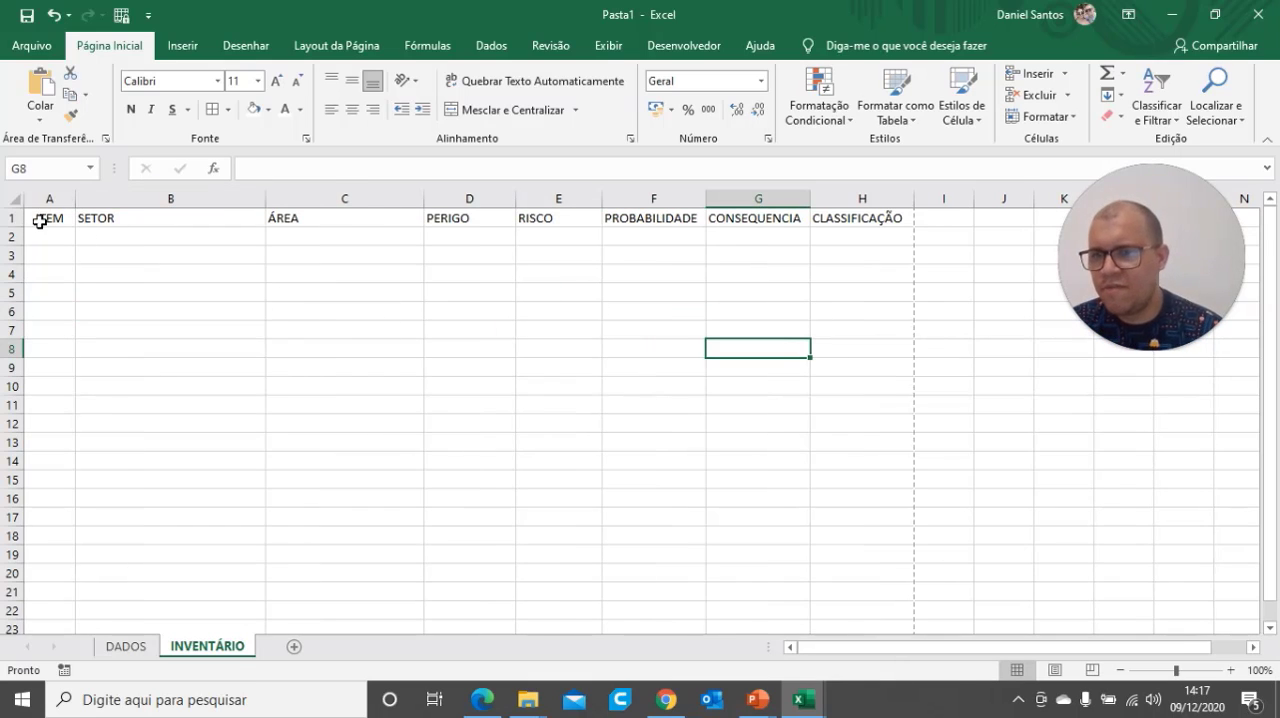
Centre the headings in A1:H1 horizontally and vertically
left_click_drag(42, 222, 823, 217)
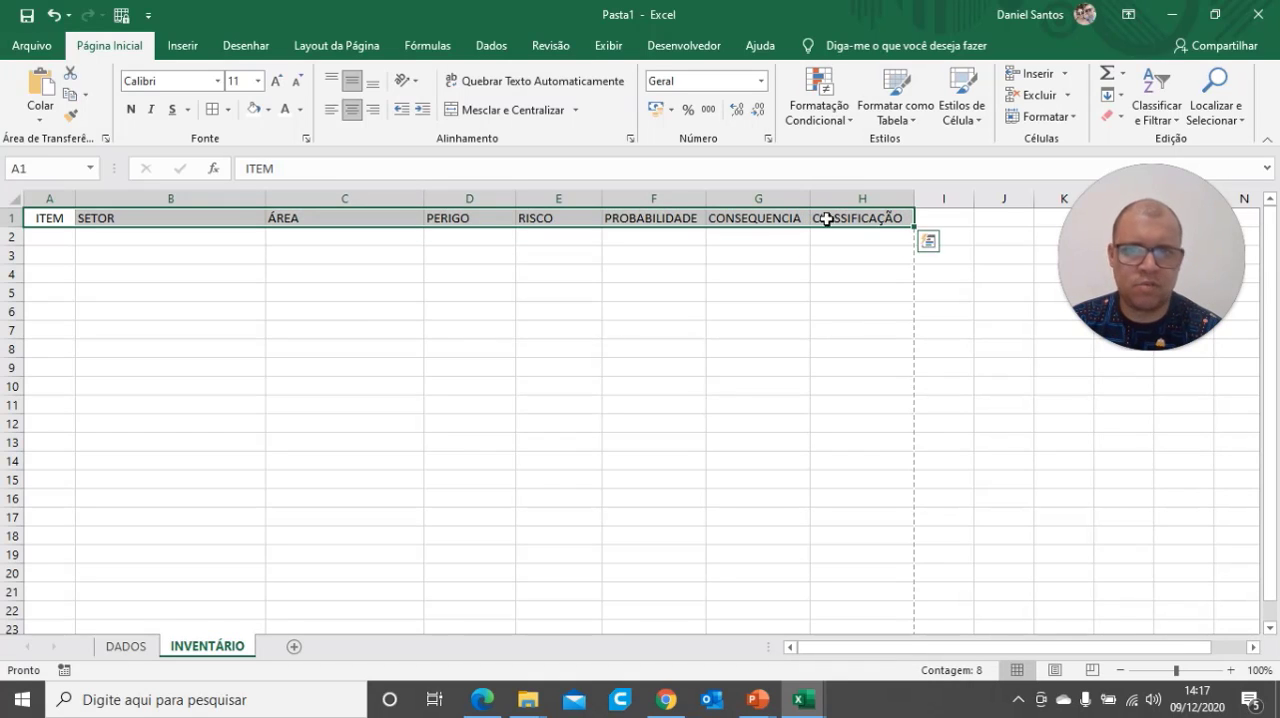
left_click(353, 111)
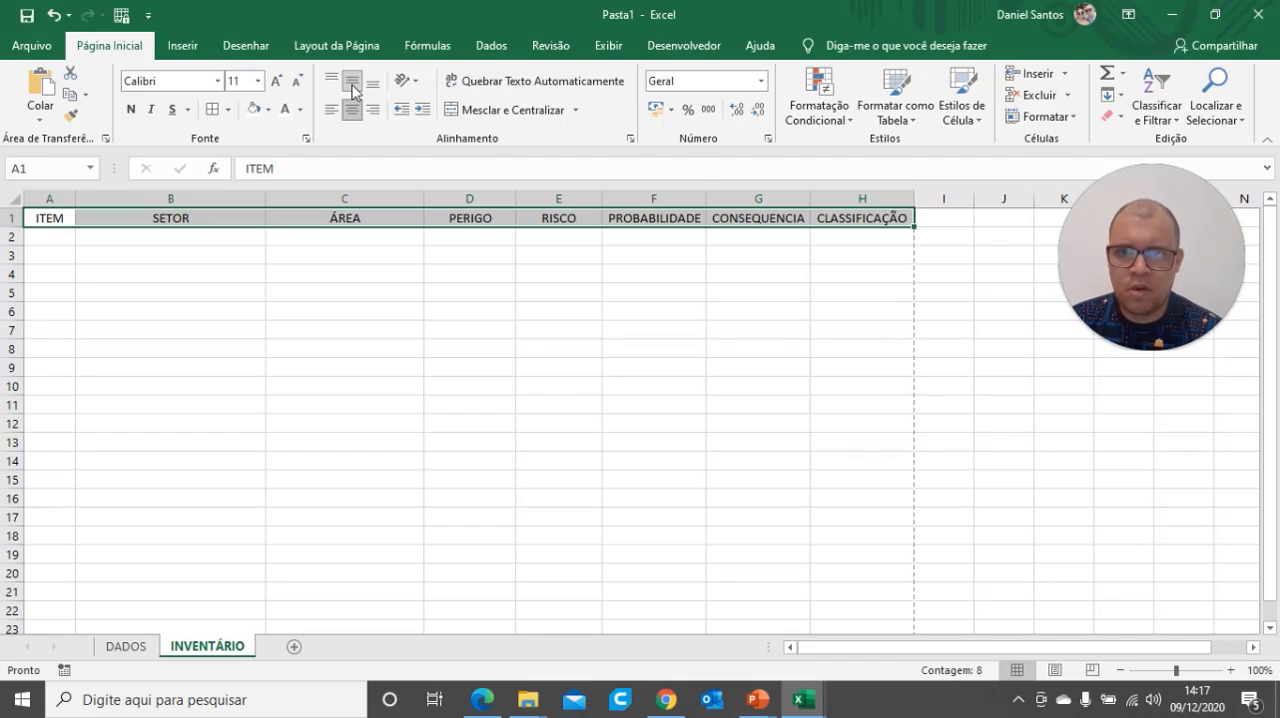
left_click(353, 90)
left_click(577, 353)
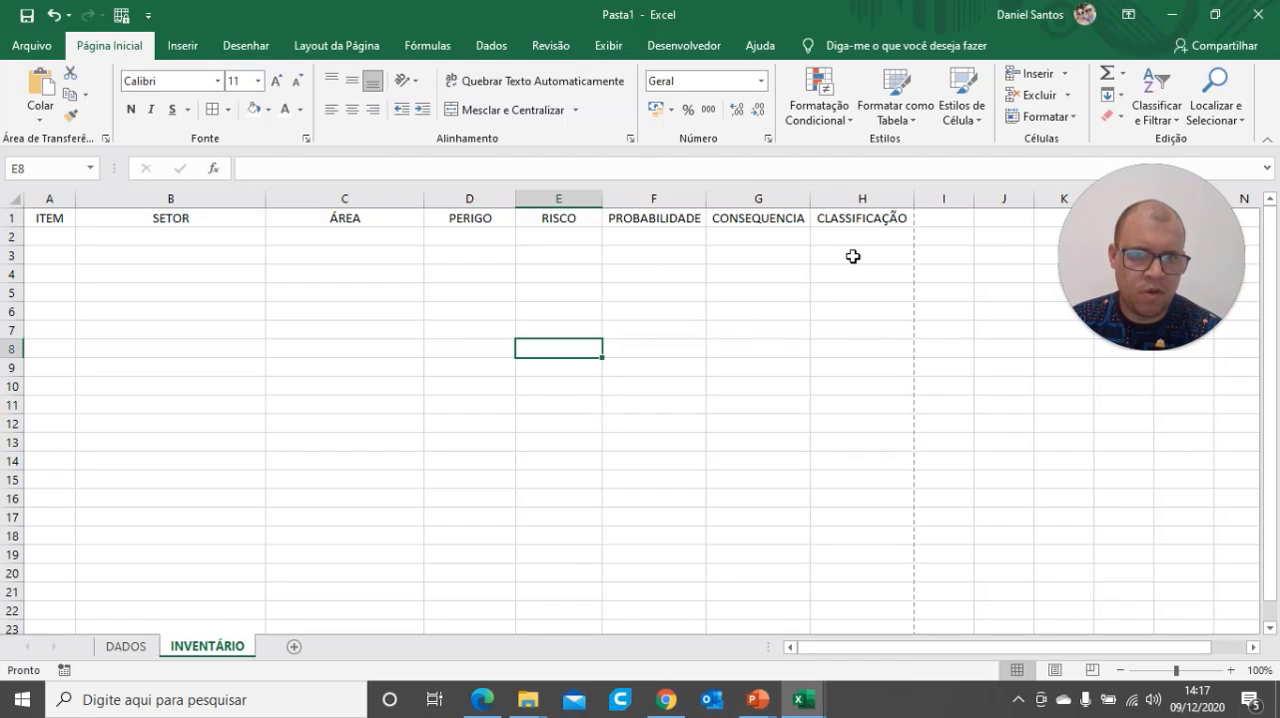
Review each row 1 heading in order, from ITEM through CLASSIFICAÇÃO
left_click(52, 219)
left_click(197, 218)
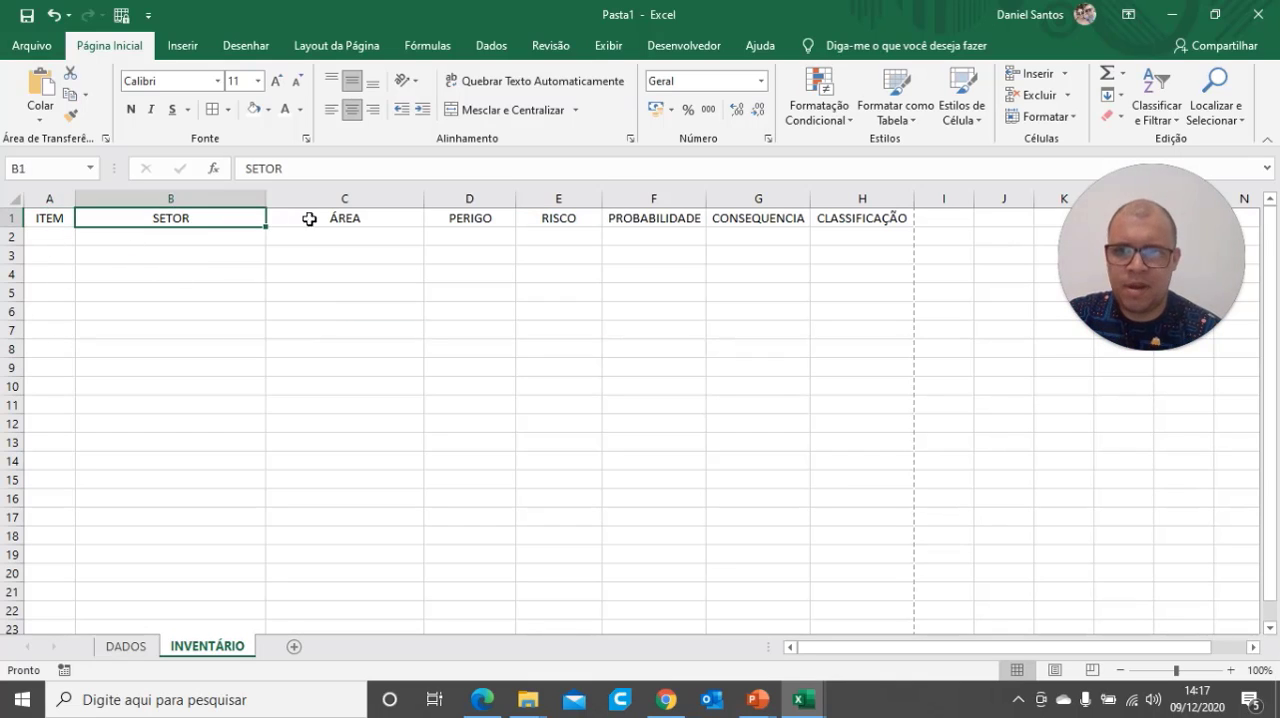
left_click(345, 217)
left_click(453, 219)
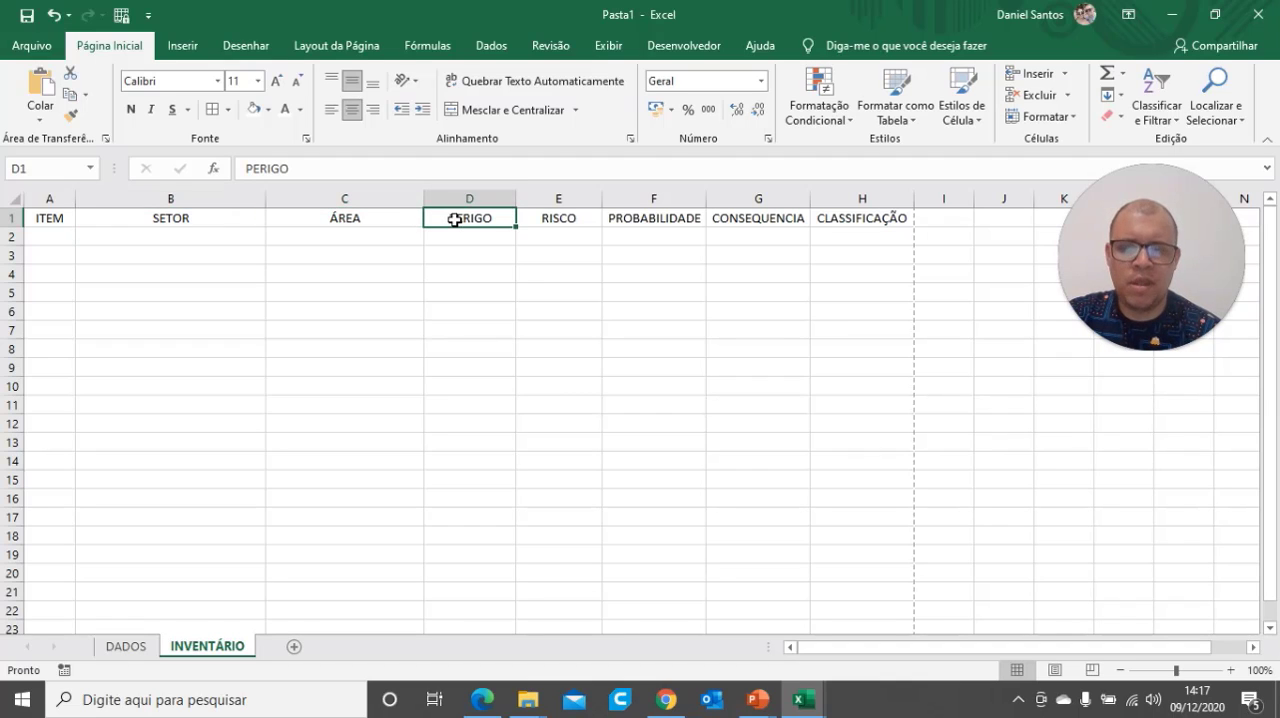
left_click(555, 221)
left_click(656, 224)
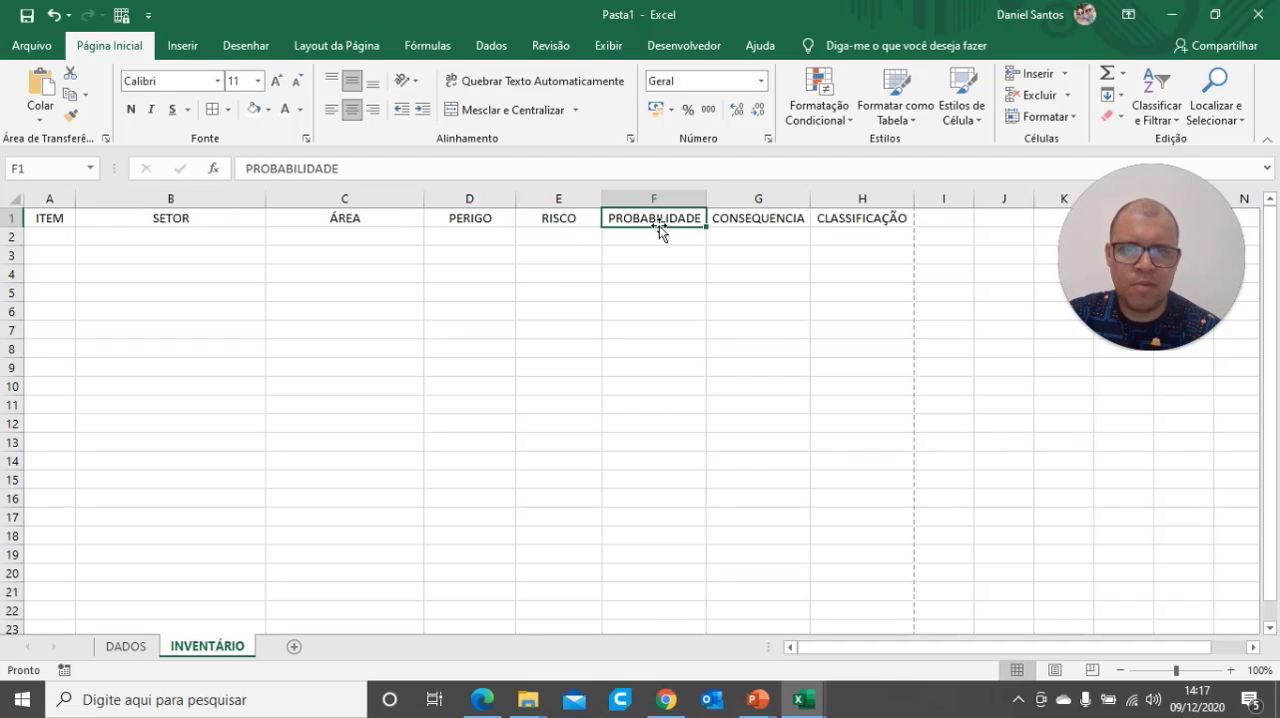
left_click(750, 220)
left_click(836, 219)
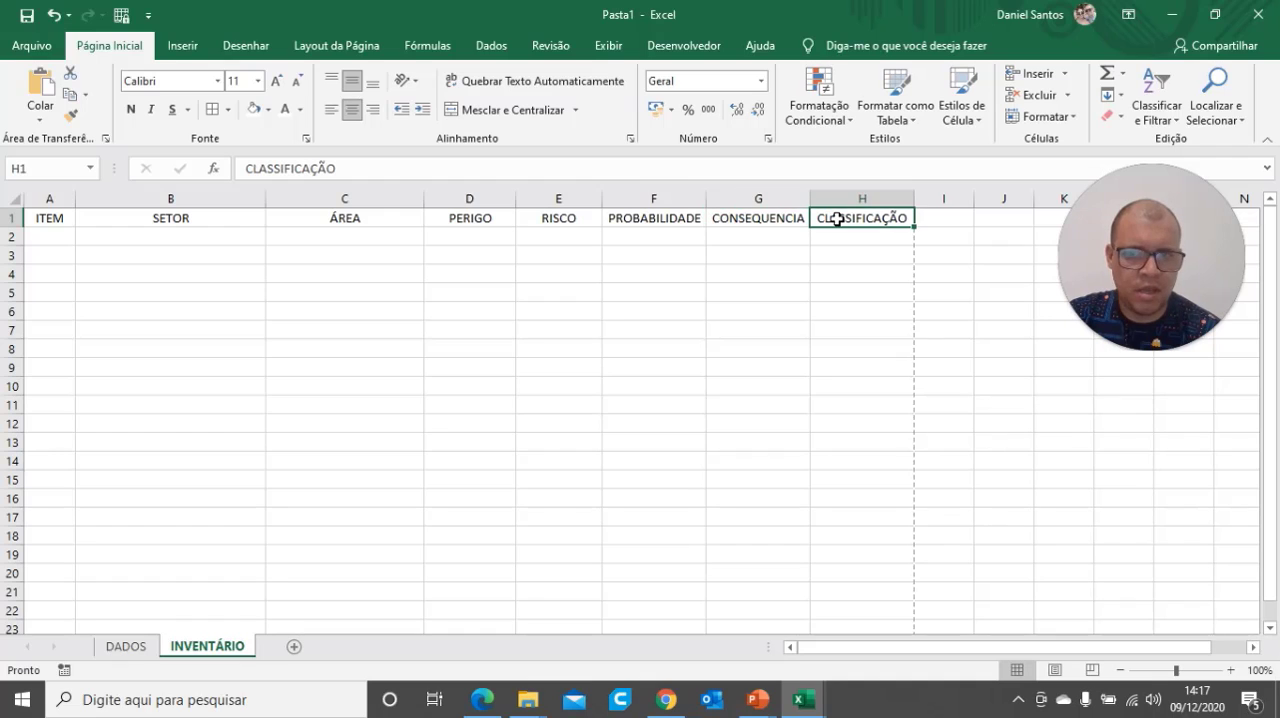
Narrow the SETOR and ÁREA columns slightly
left_click_drag(267, 195, 252, 196)
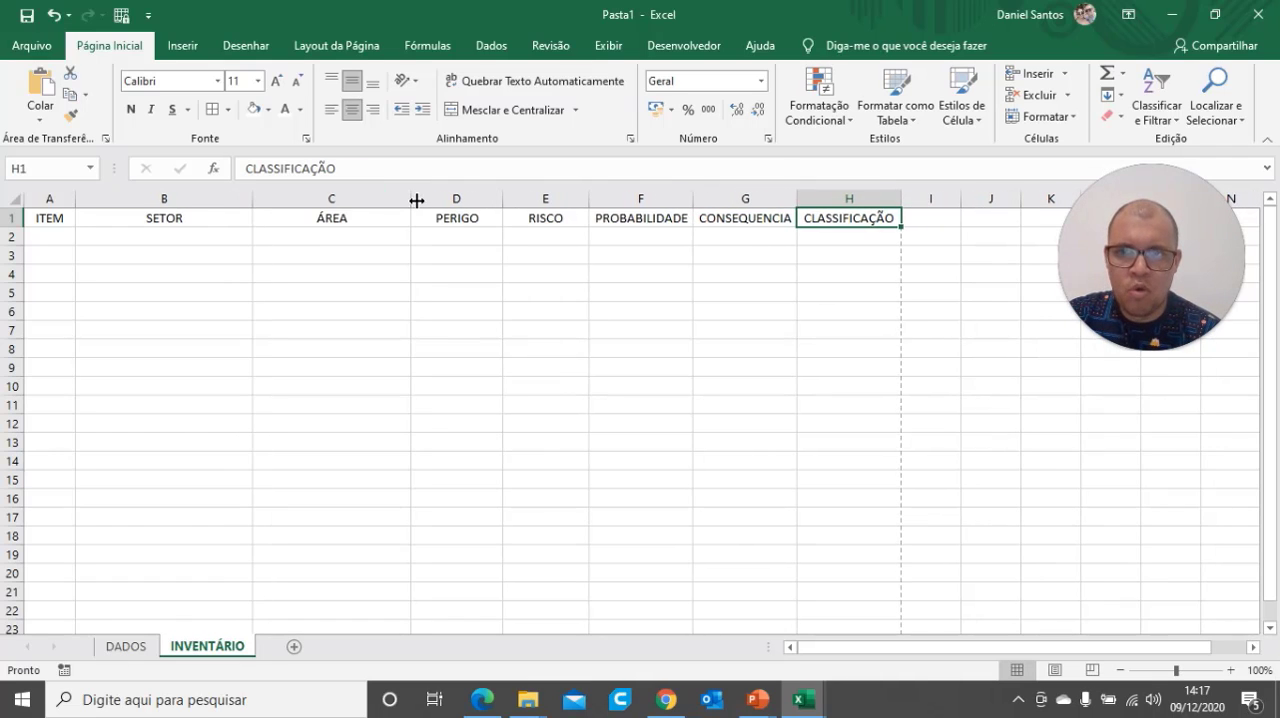
left_click_drag(411, 197, 398, 202)
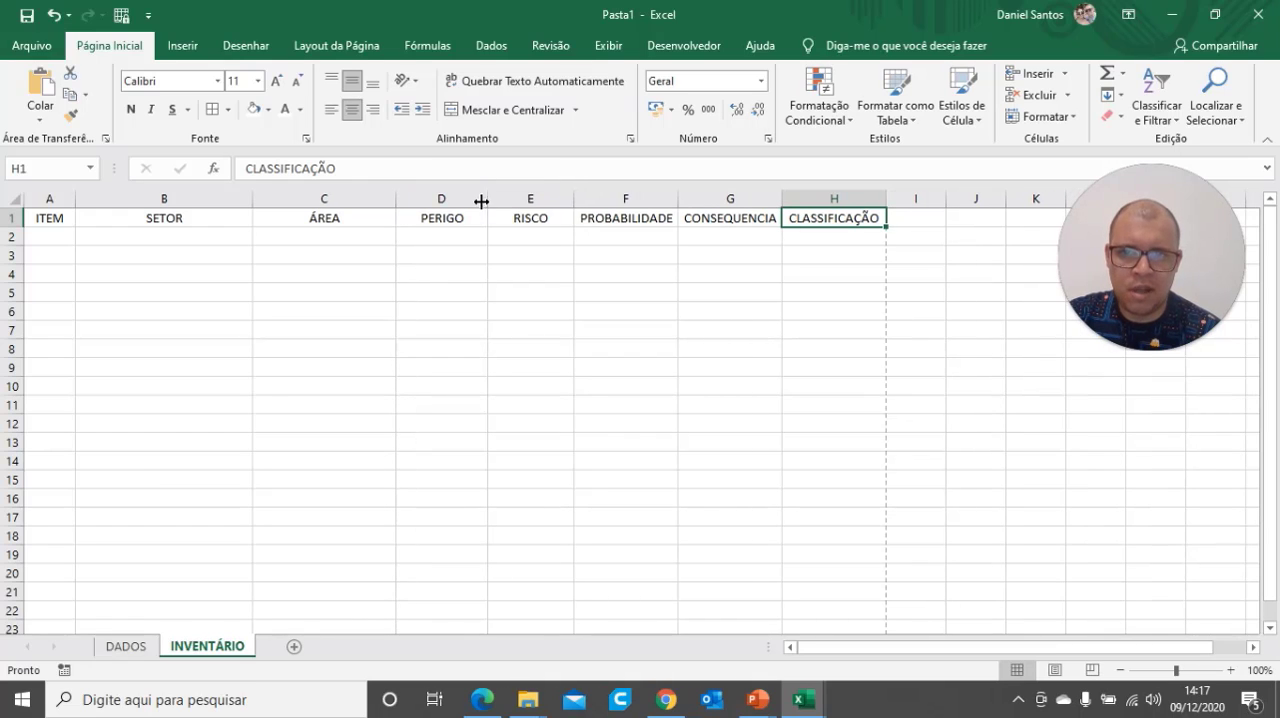
left_click(849, 310)
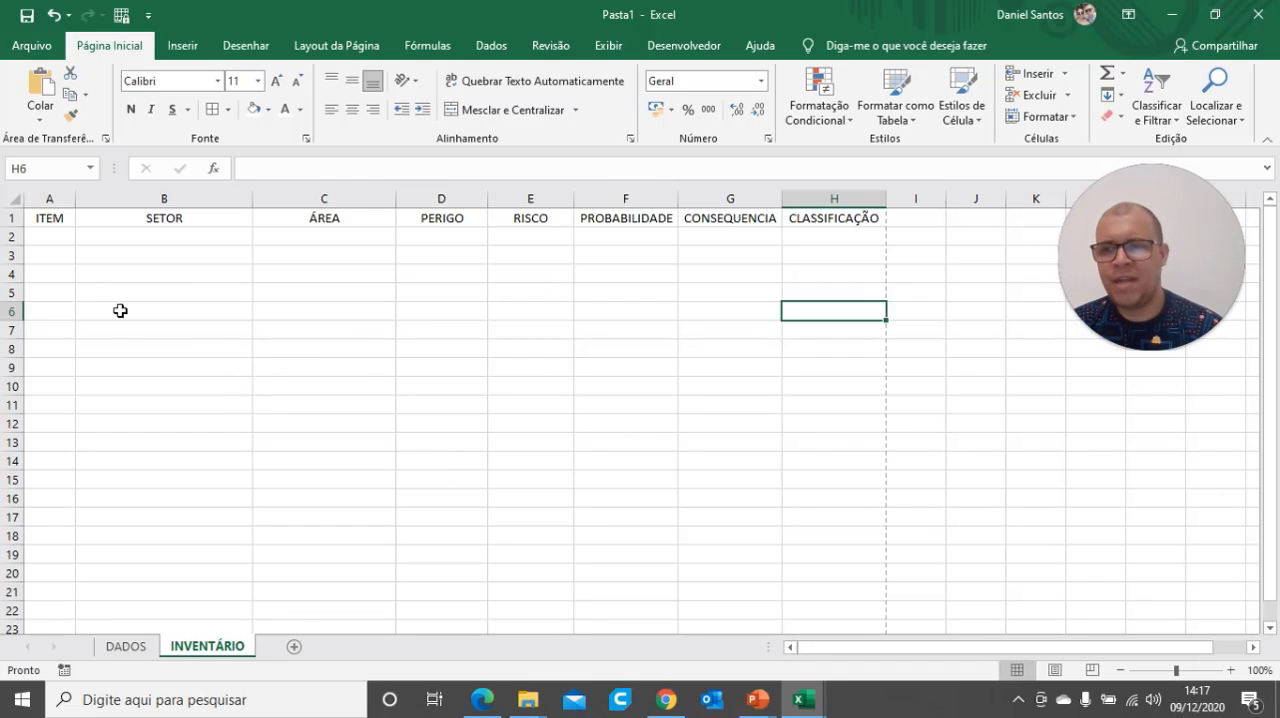
Format A1:H3 as a table with the style Azul, Estilo de Tabela Média 13, leaving the option for existing headers off
left_click_drag(52, 216, 849, 250)
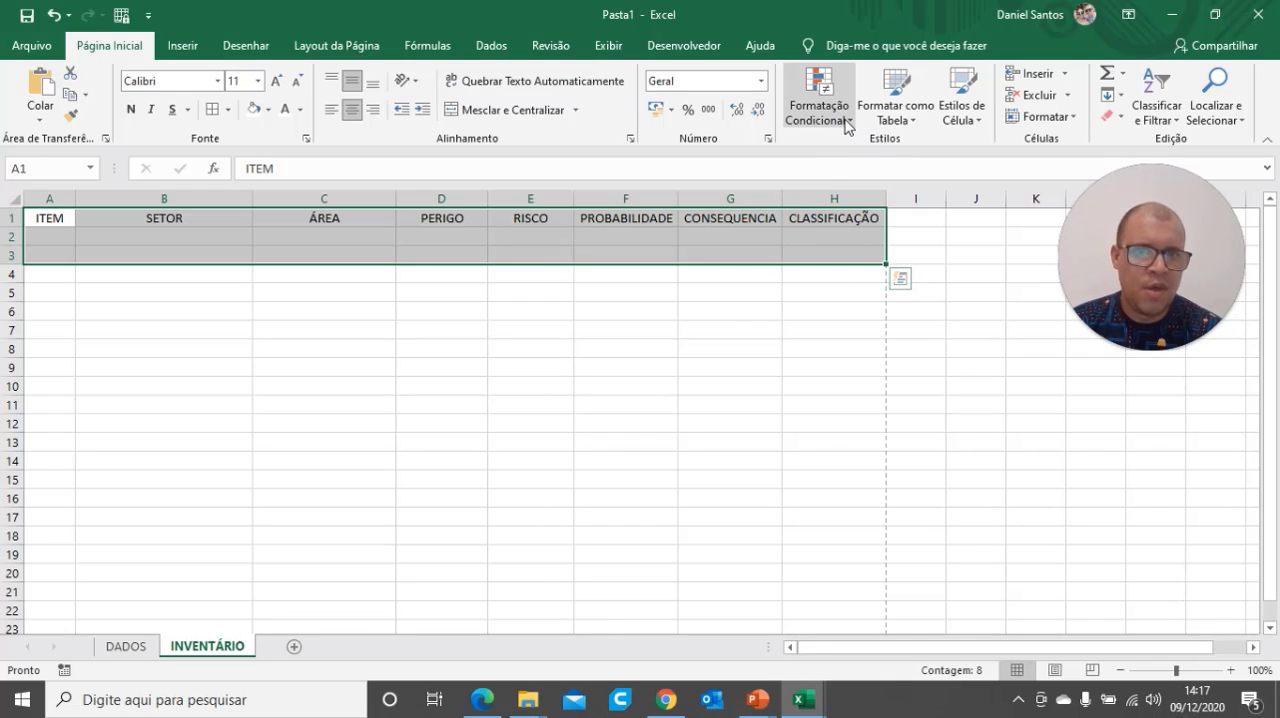
left_click(905, 118)
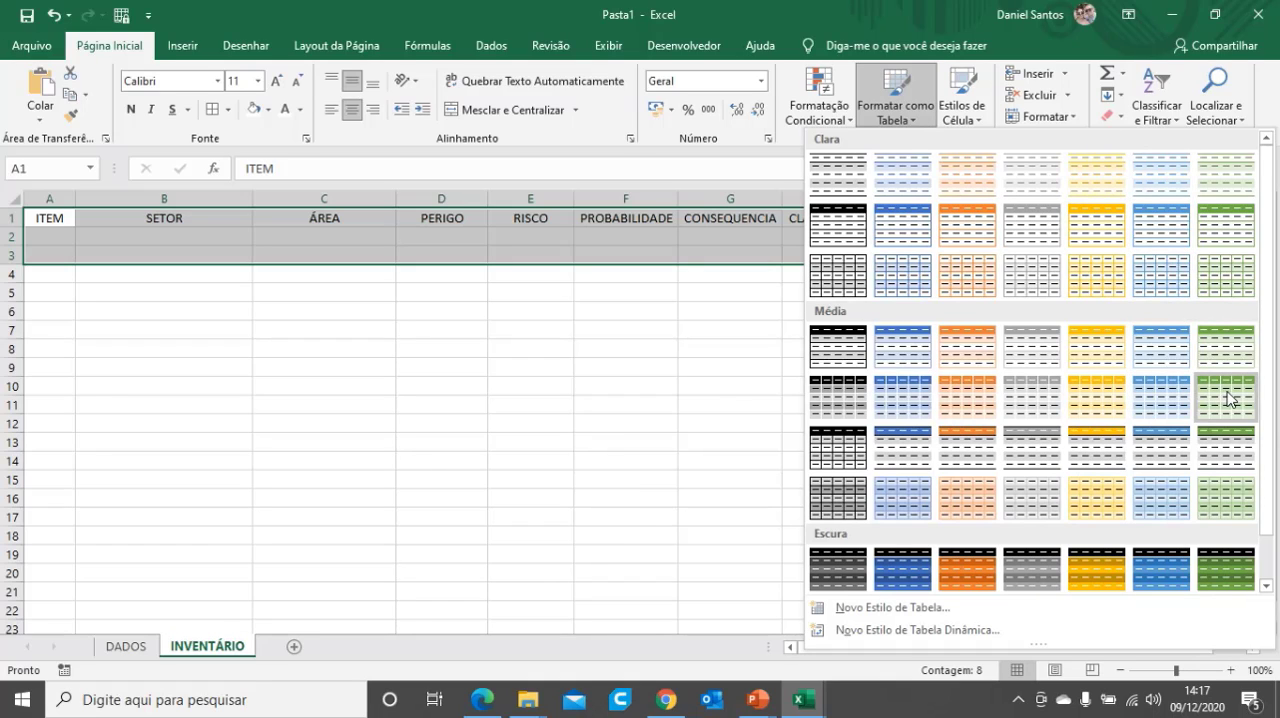
left_click(1162, 410)
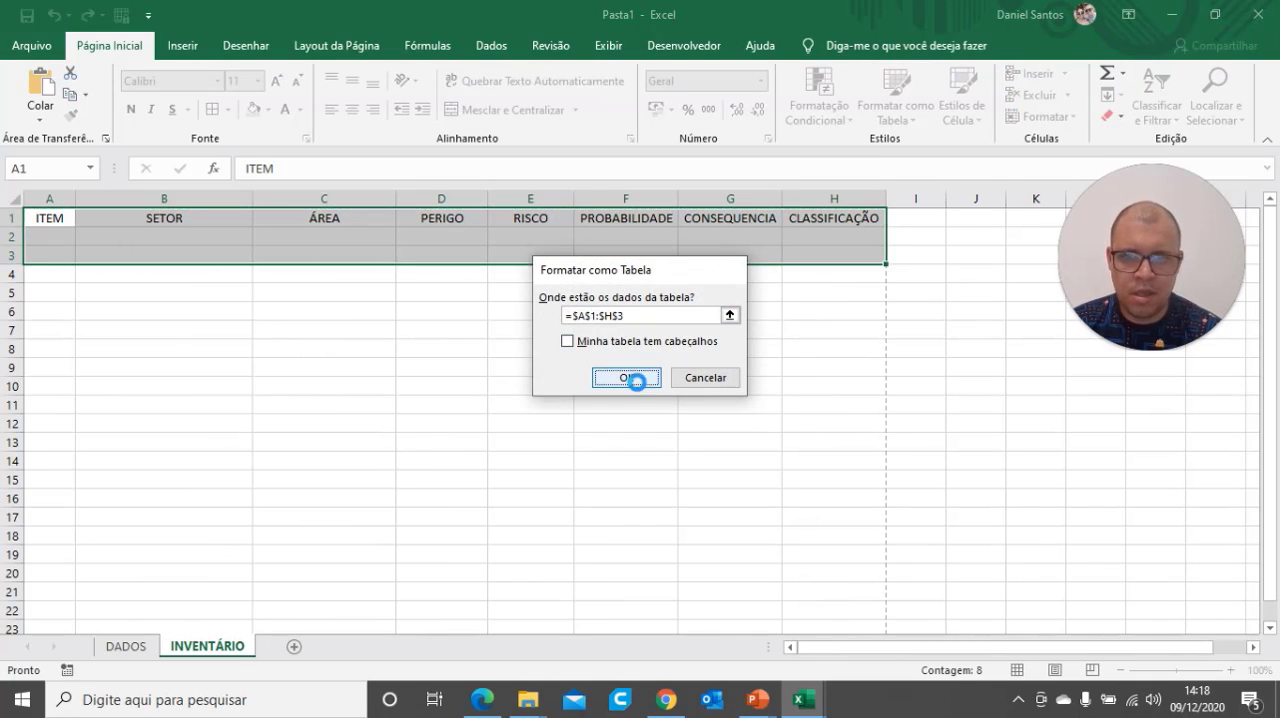
left_click(638, 385)
left_click(593, 357)
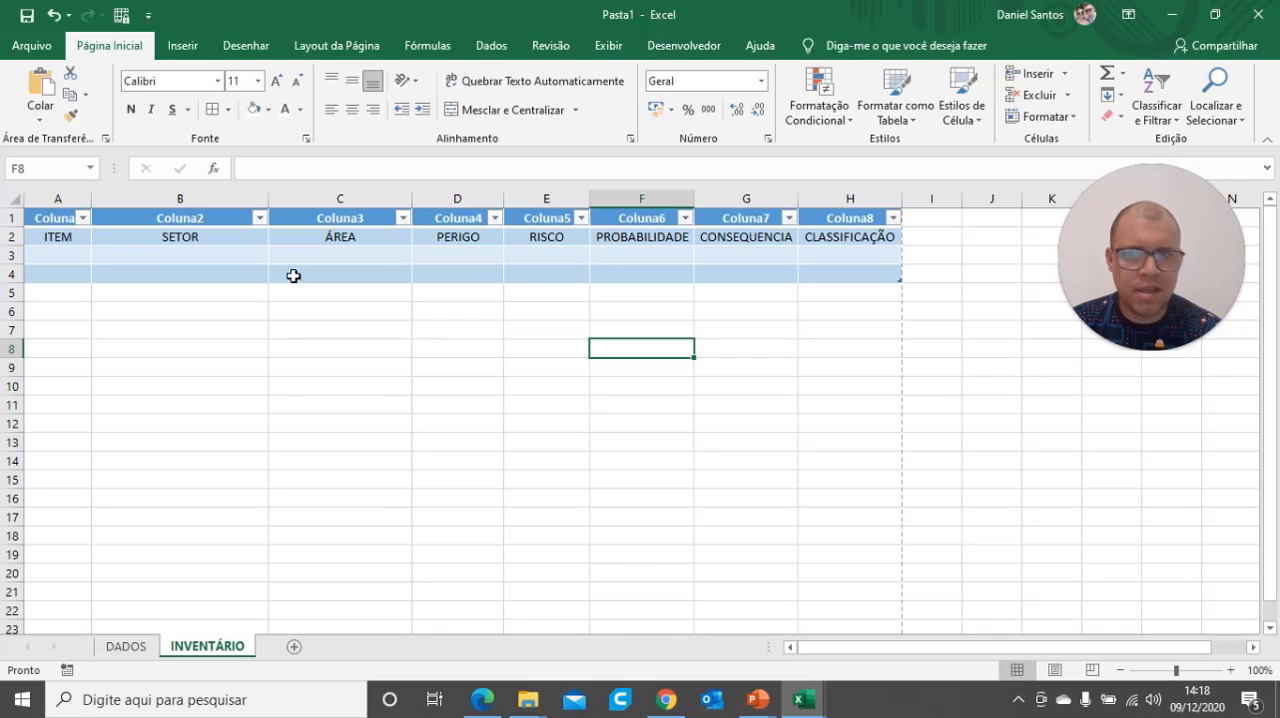
Copy the headings in row 2 over the generic table headers in row 1
left_click(14, 237)
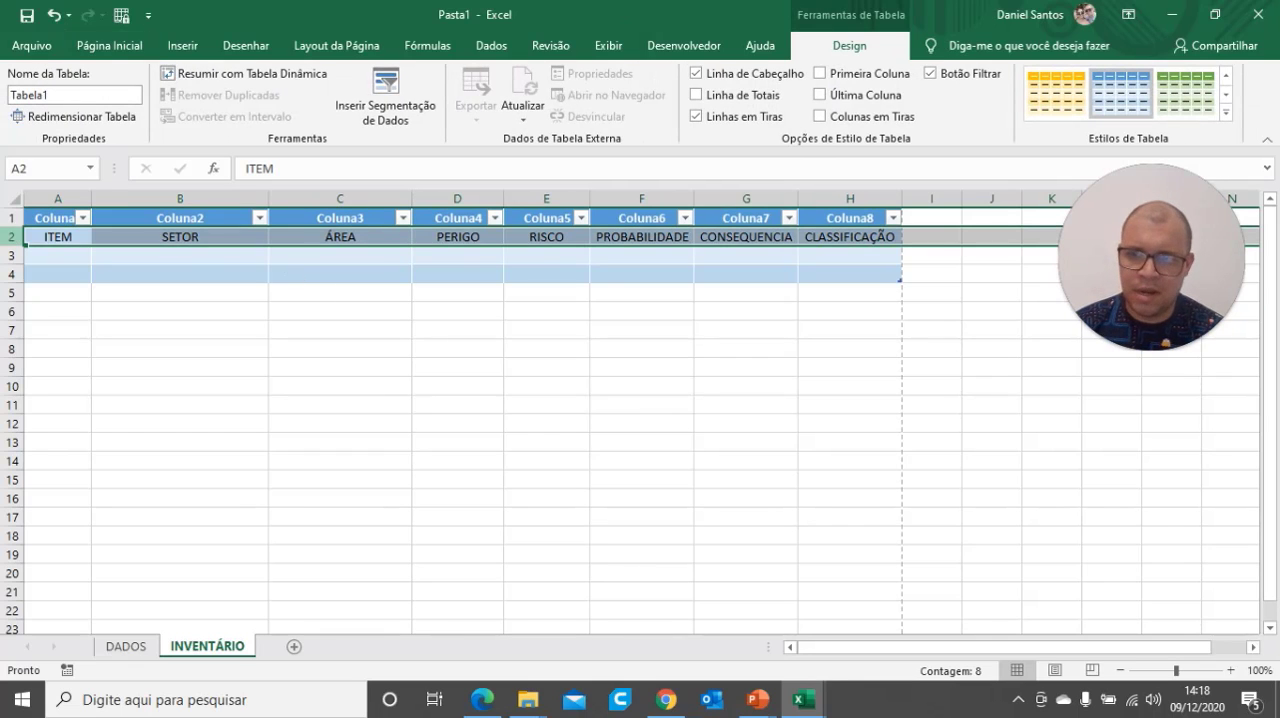
key("ctrl+c")
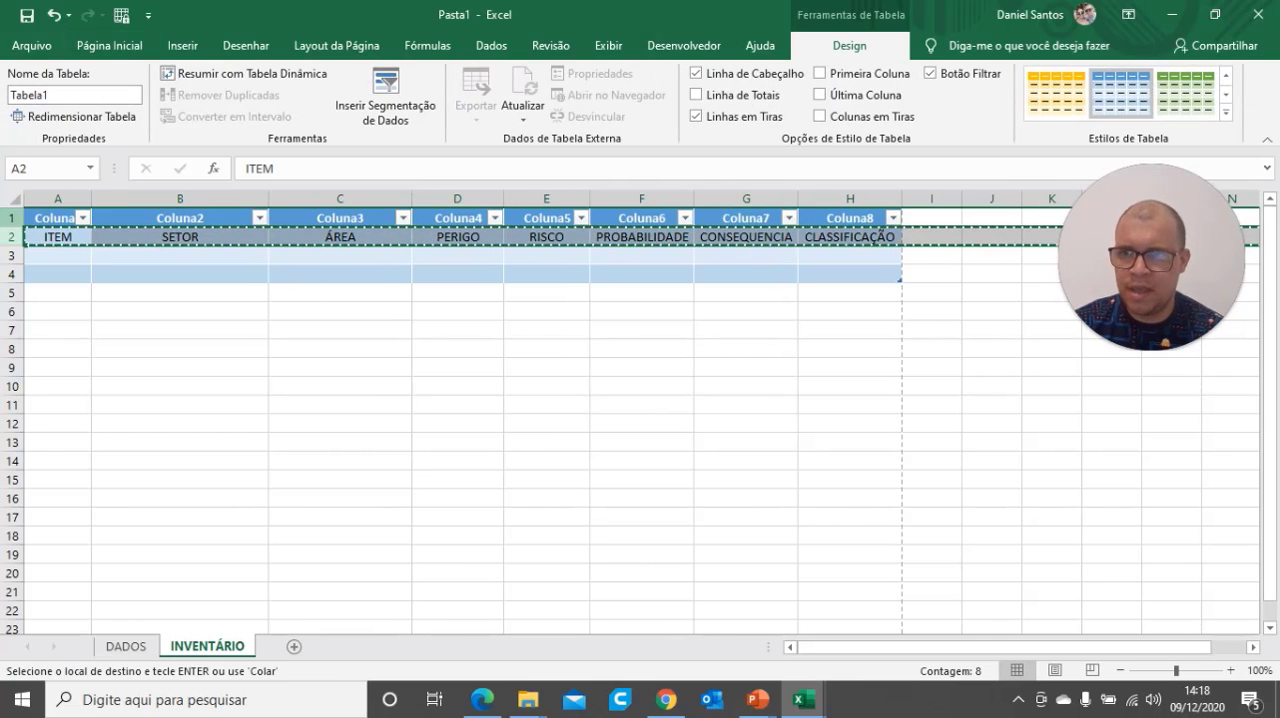
left_click(12, 218)
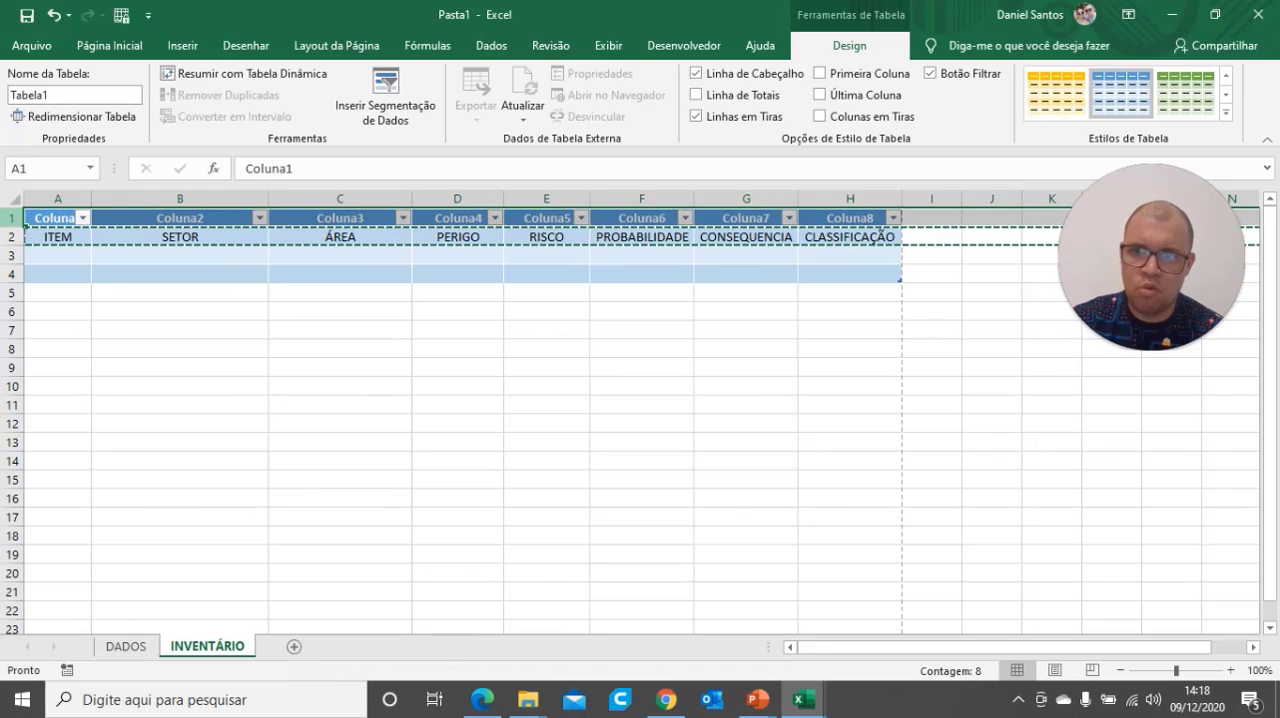
key("ctrl+v")
Delete the duplicate heading row 2 from the table
left_click(12, 237)
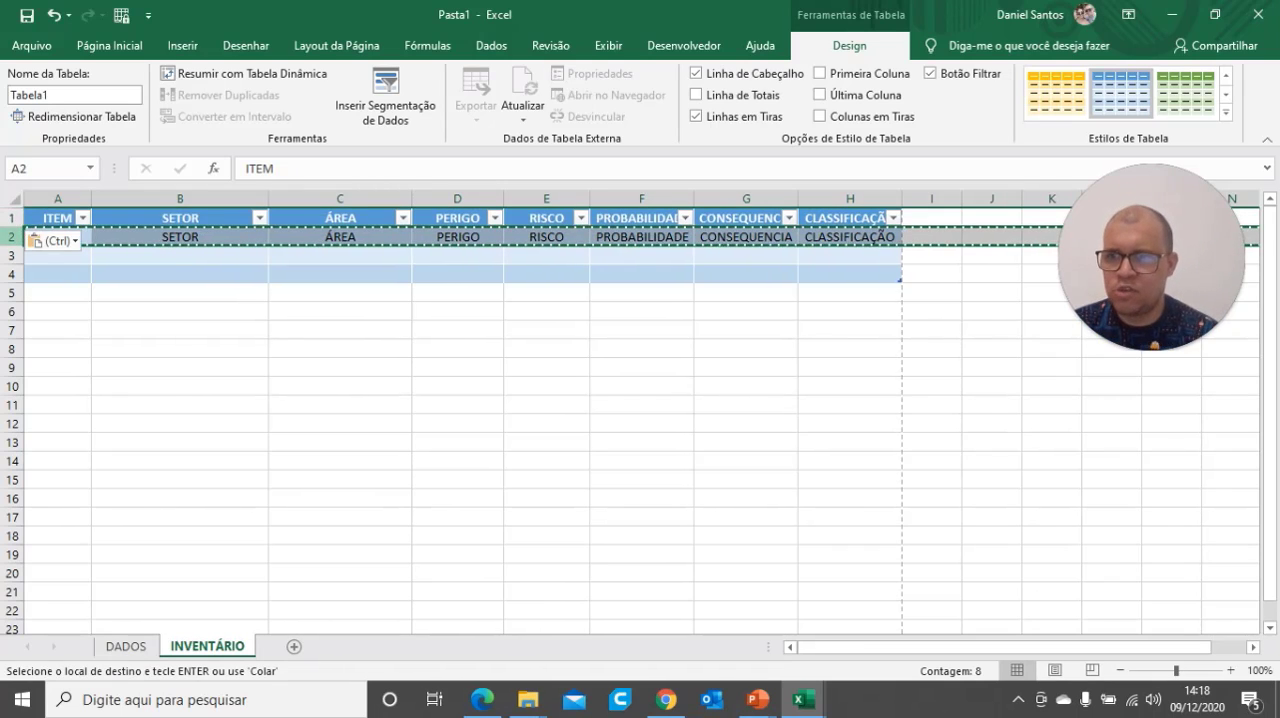
right_click(12, 240)
left_click(82, 400)
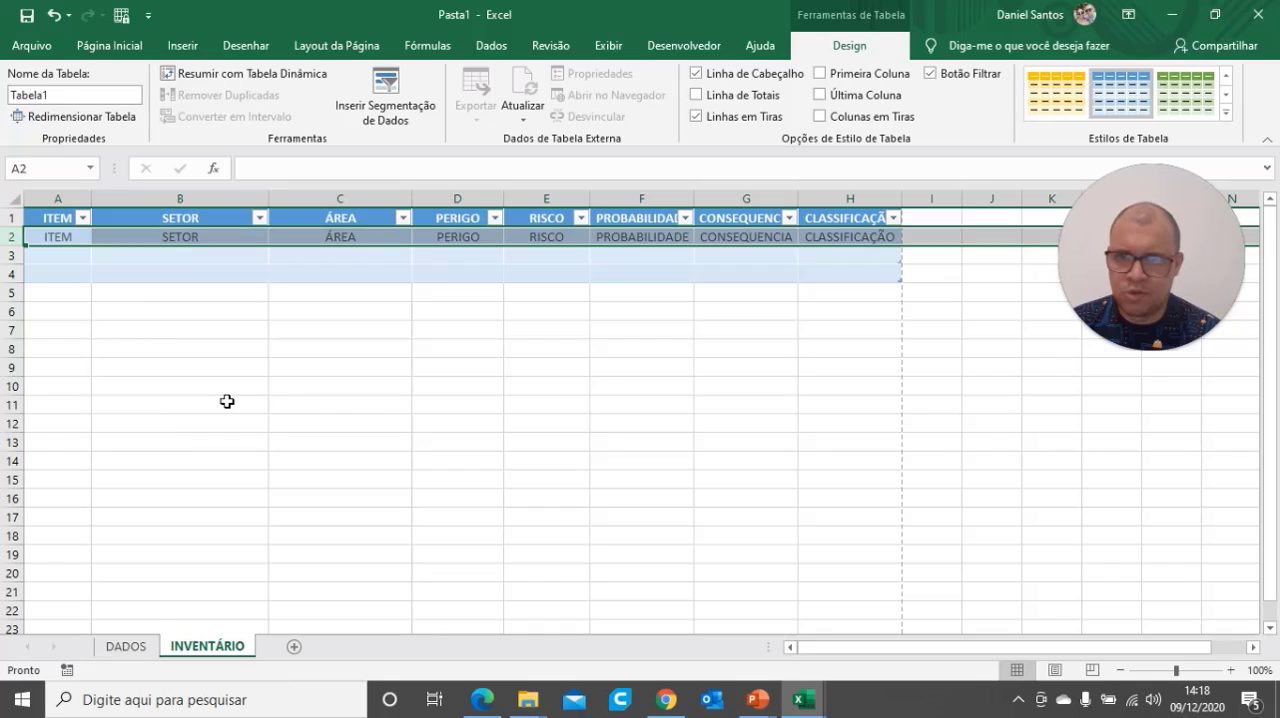
left_click(383, 409)
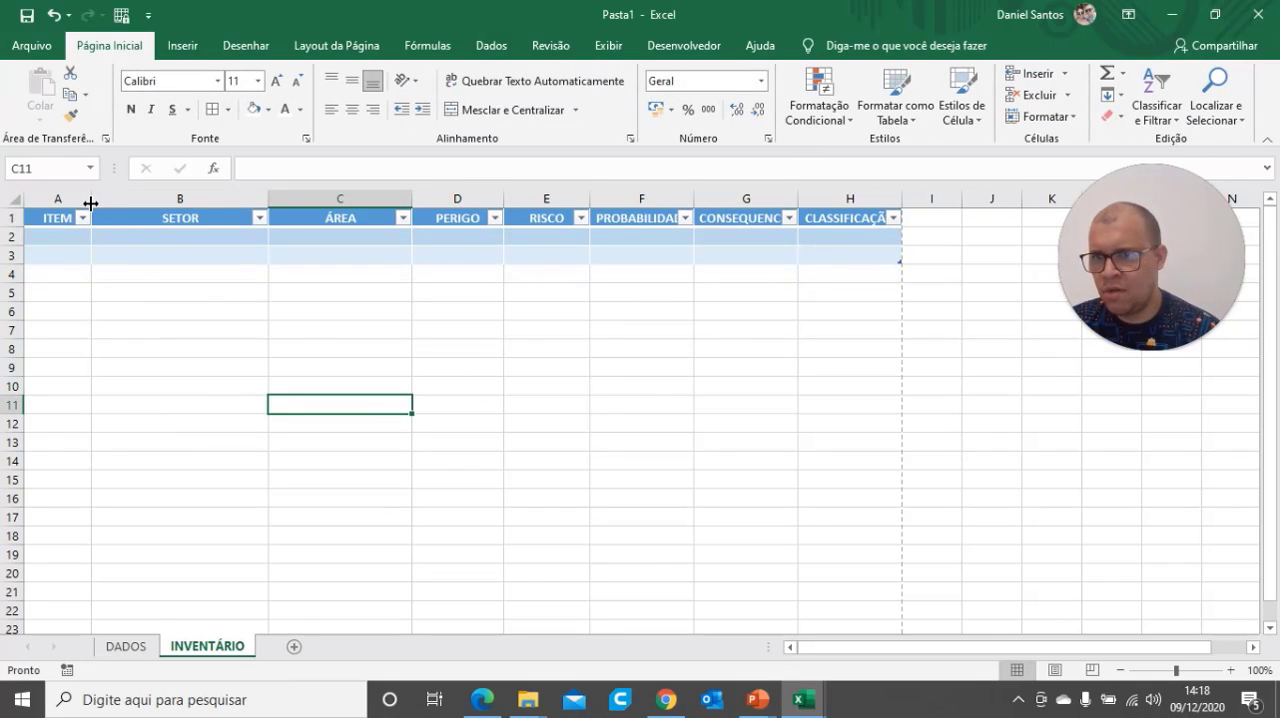
Left-align all the table headings in row 1, from ITEM through CLASSIFICAÇÃO
left_click(55, 222)
left_click(263, 317)
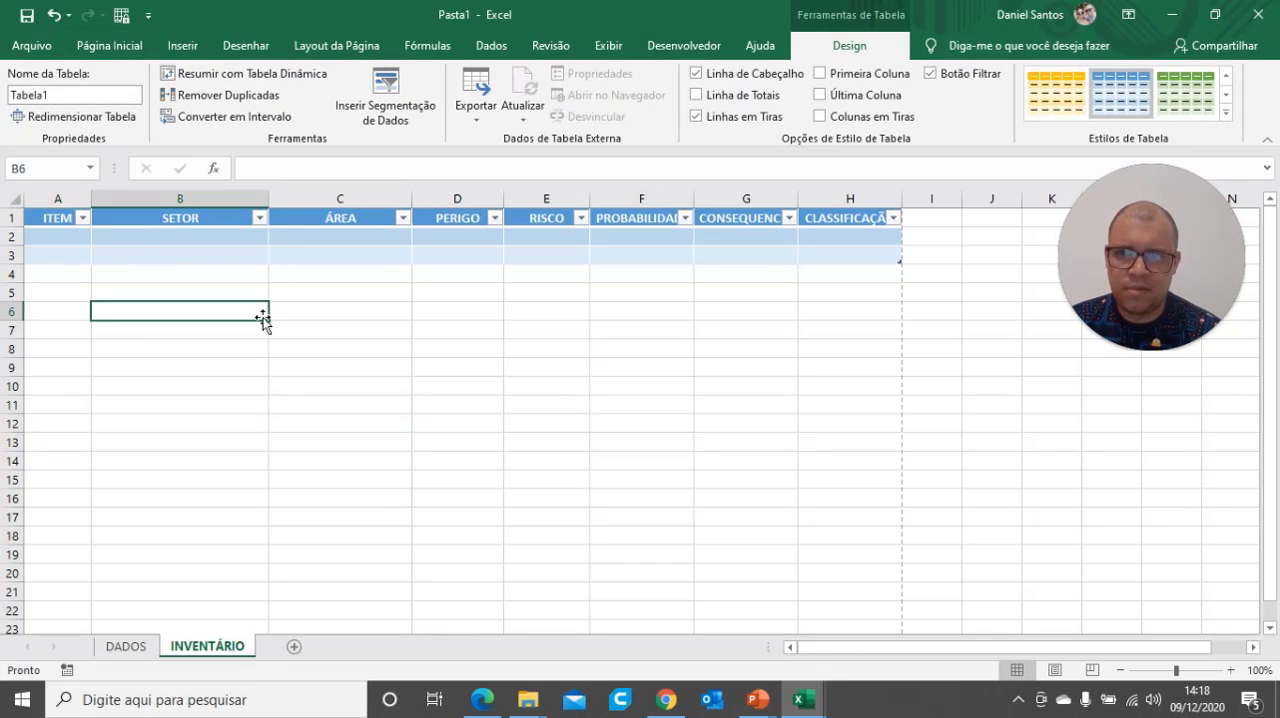
left_click(50, 226)
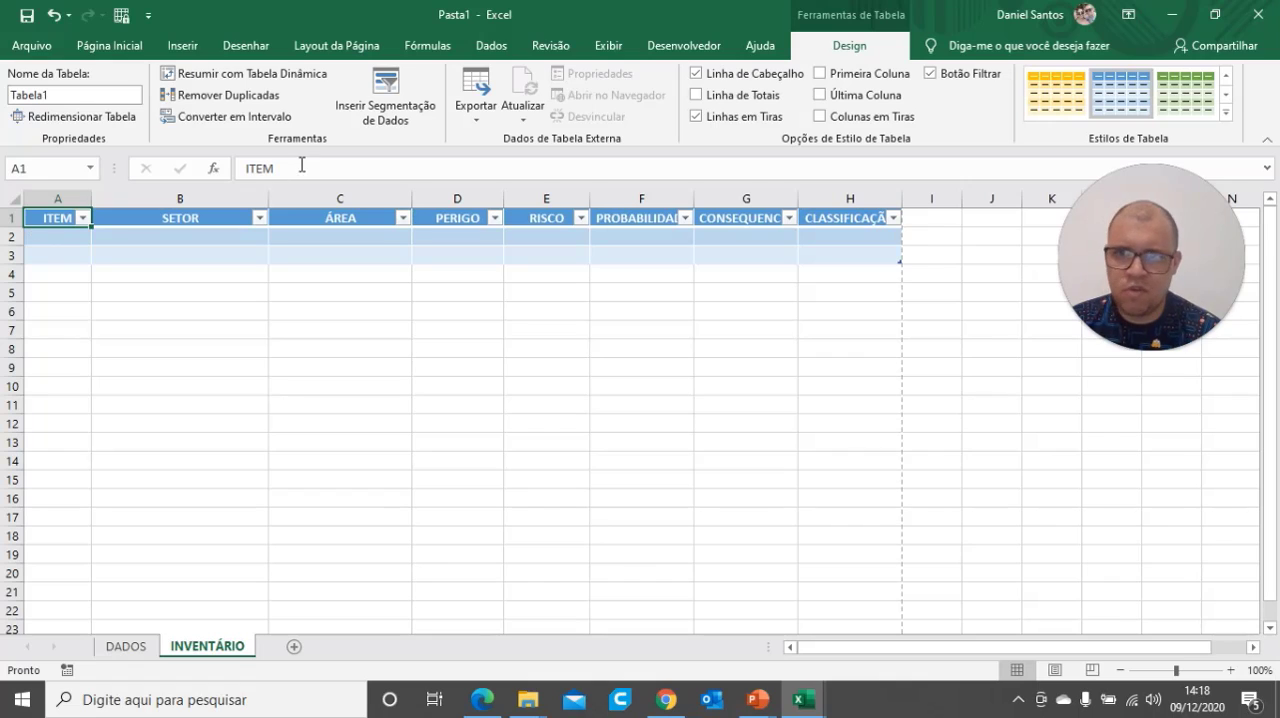
left_click(110, 46)
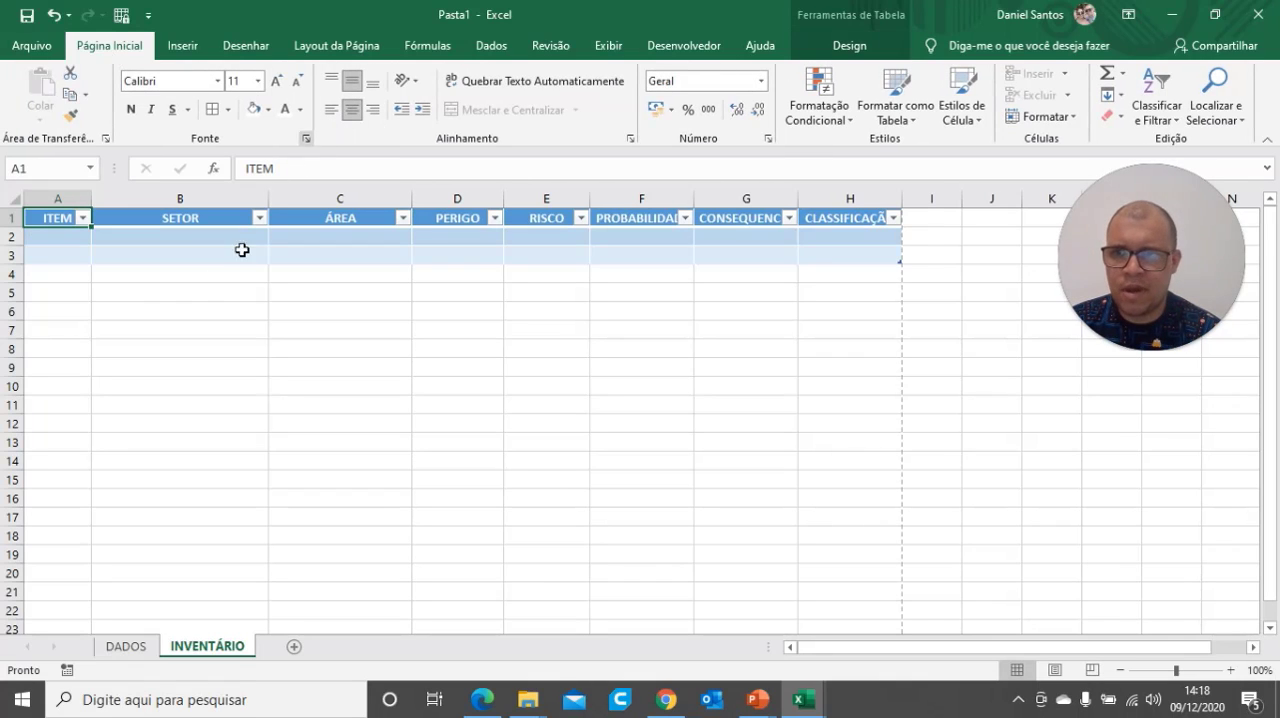
left_click(332, 109)
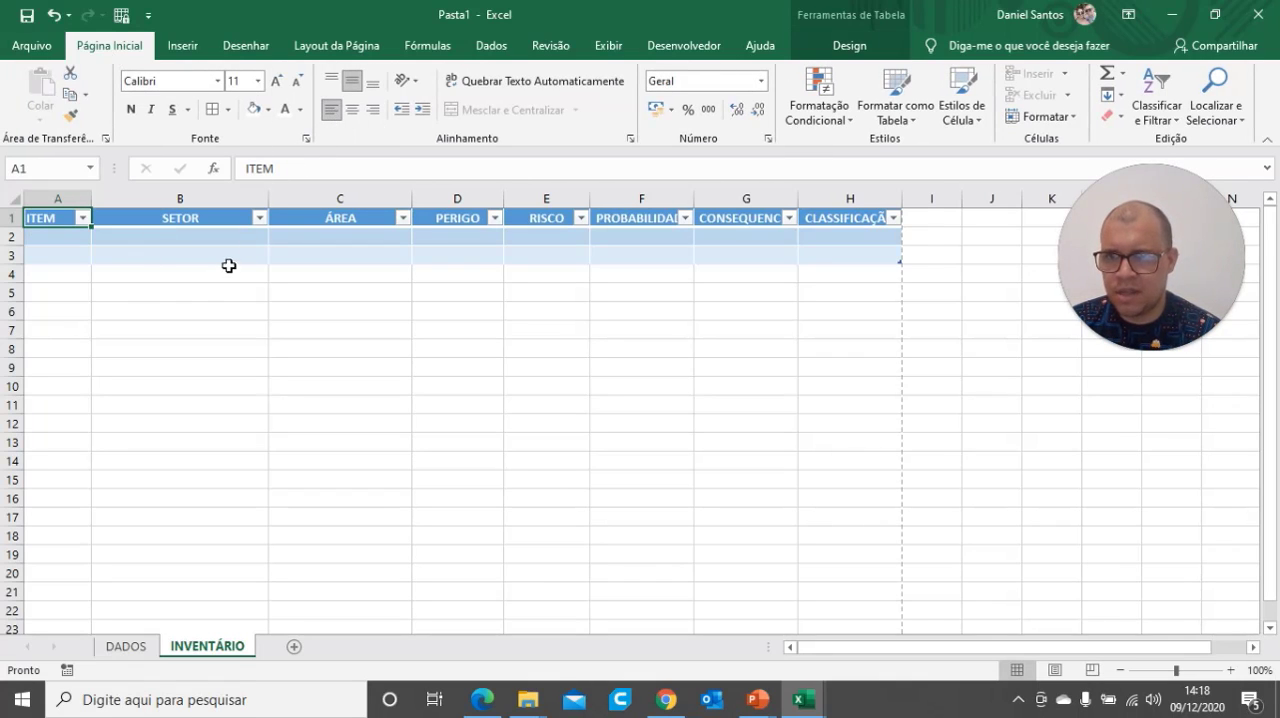
left_click(197, 219)
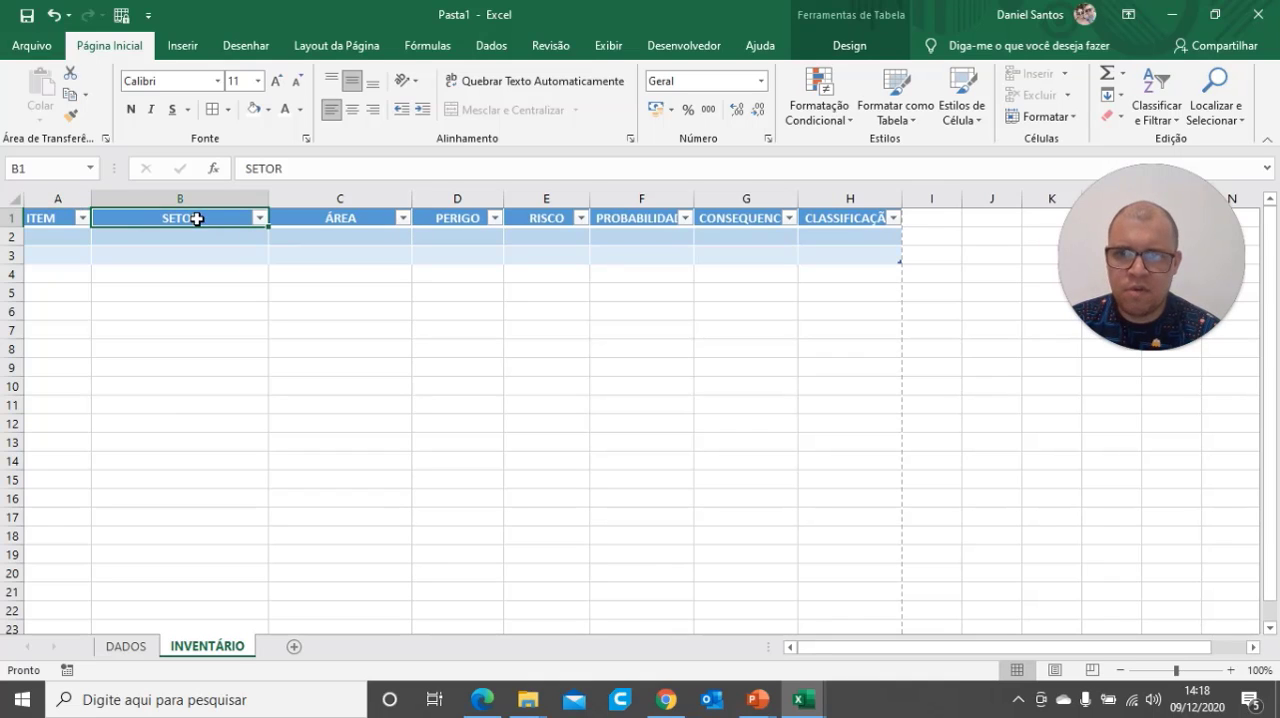
left_click_drag(197, 219, 812, 213)
left_click(332, 109)
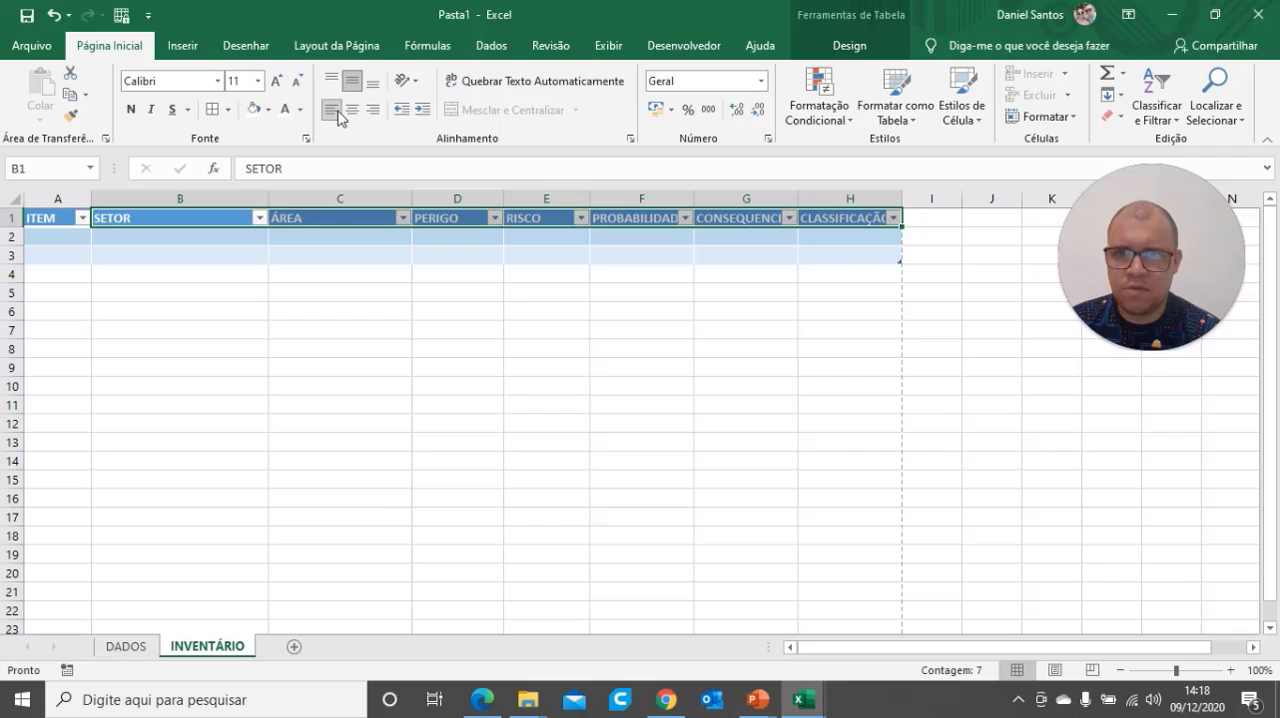
Widen the PROBABILIDADE, CONSEQUENCIA and CLASSIFICAÇÃO columns to fit their full headings, and narrow the ITEM column slightly
left_click(663, 310)
left_click_drag(797, 205, 816, 206)
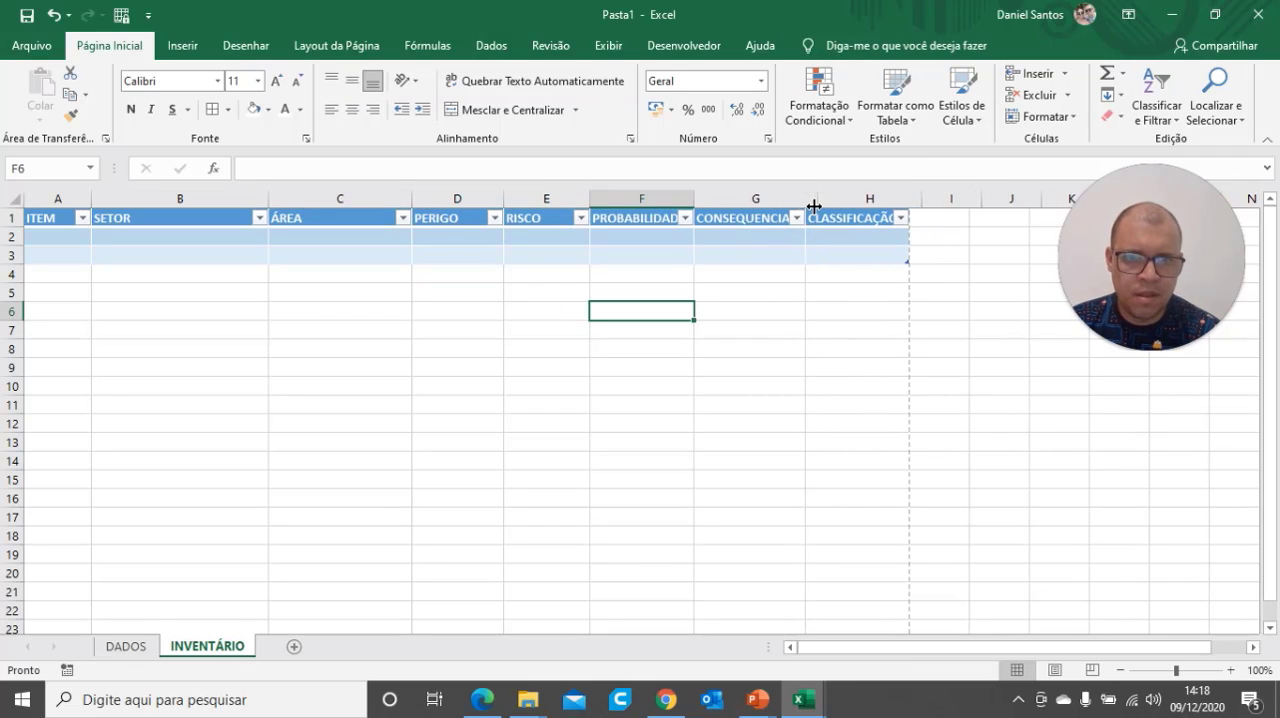
left_click_drag(922, 200, 934, 200)
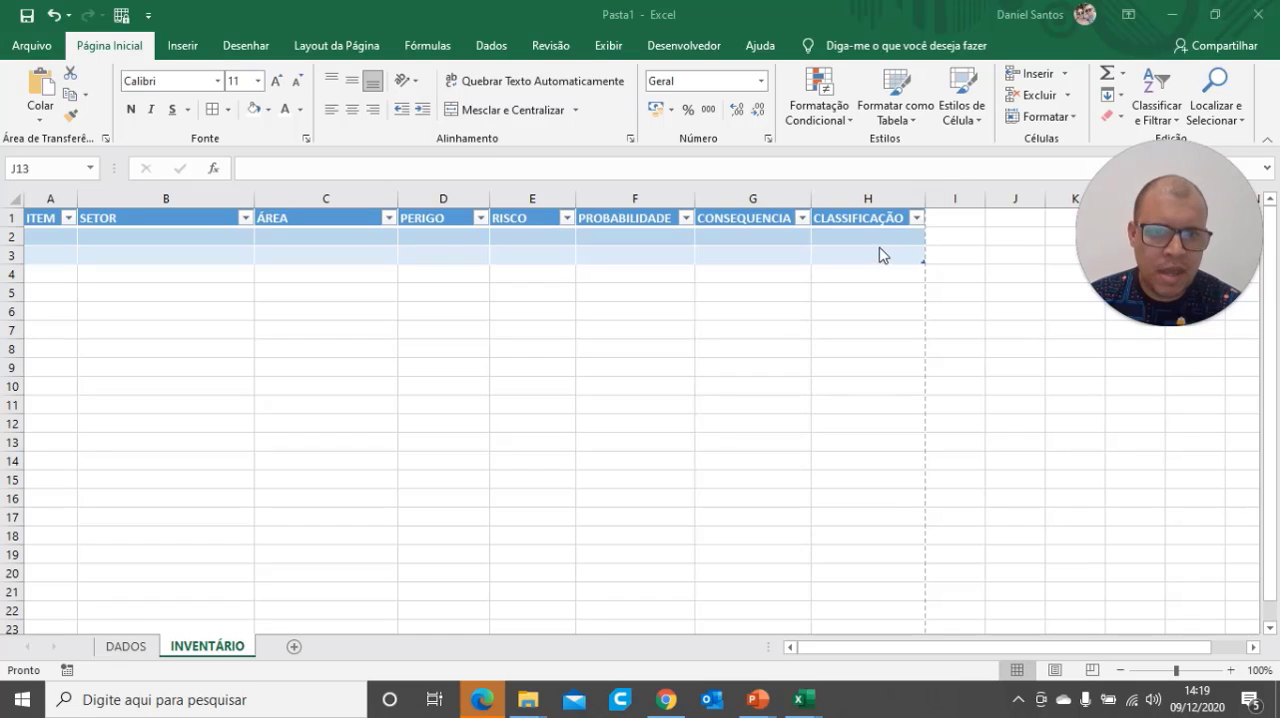
left_click(866, 220)
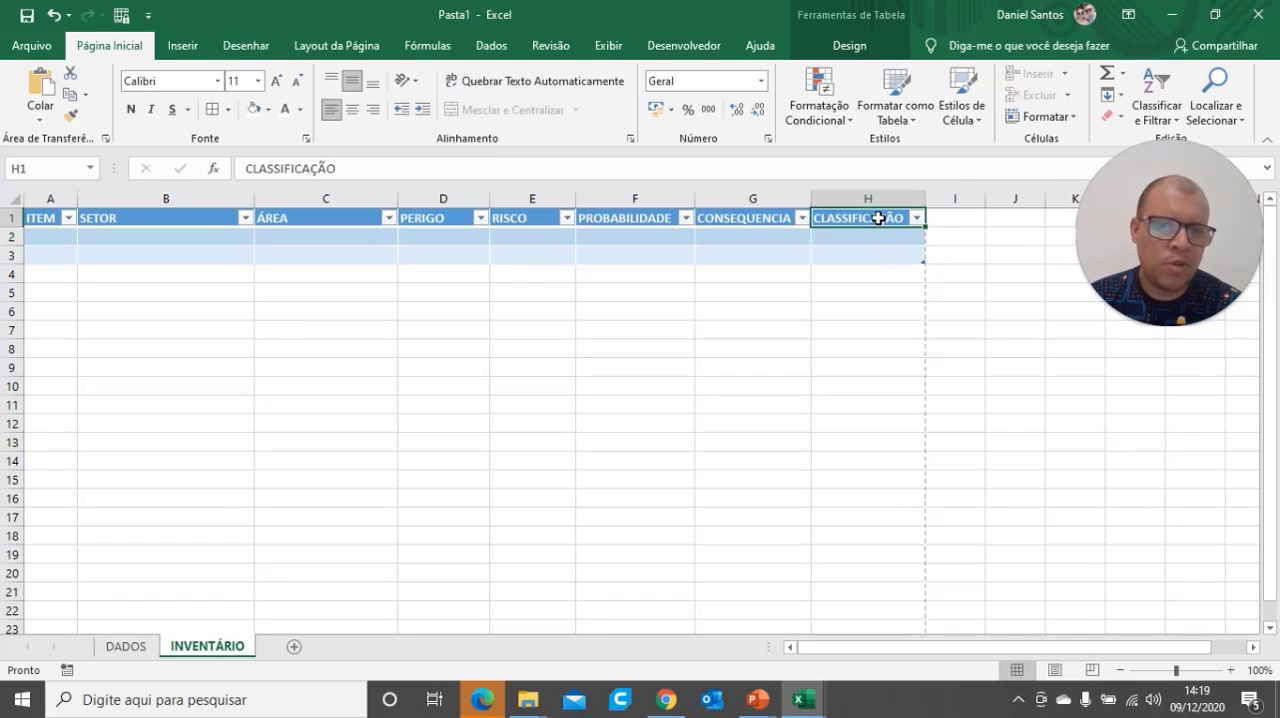